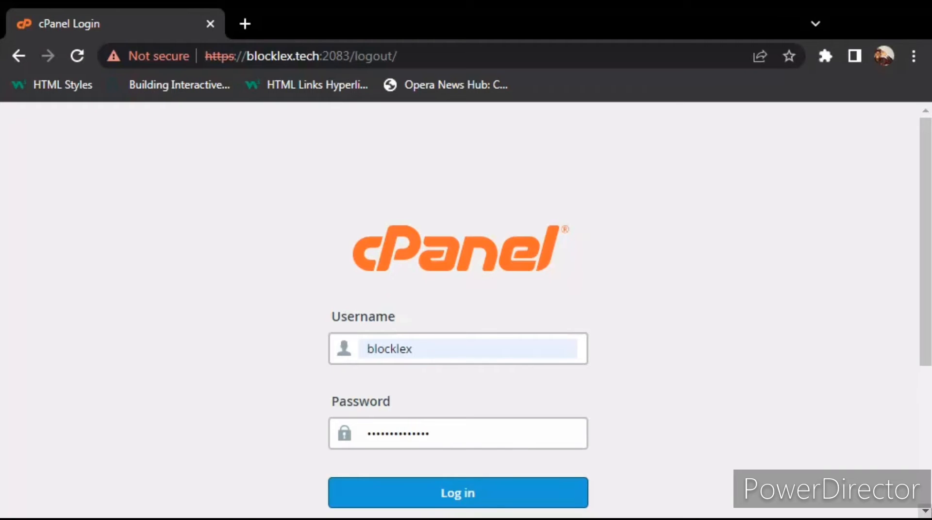
Log in to the blocklex.tech hosting account with the prefilled credentials.
scroll(924, 511, down, 1)
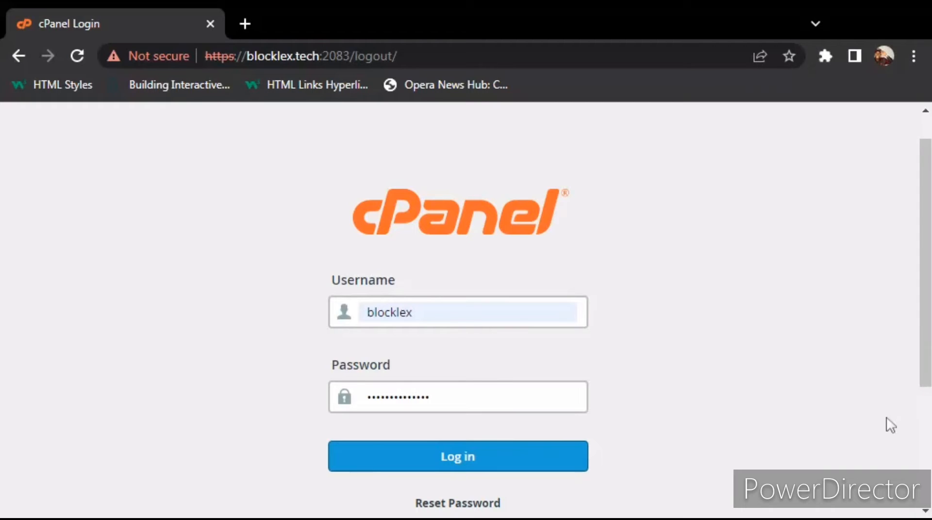
scroll(528, 353, down, 5)
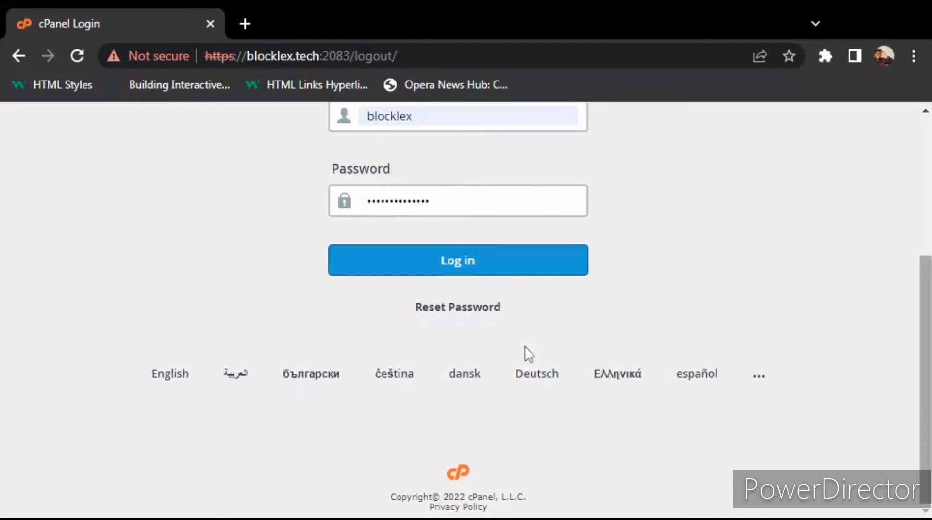
click(518, 272)
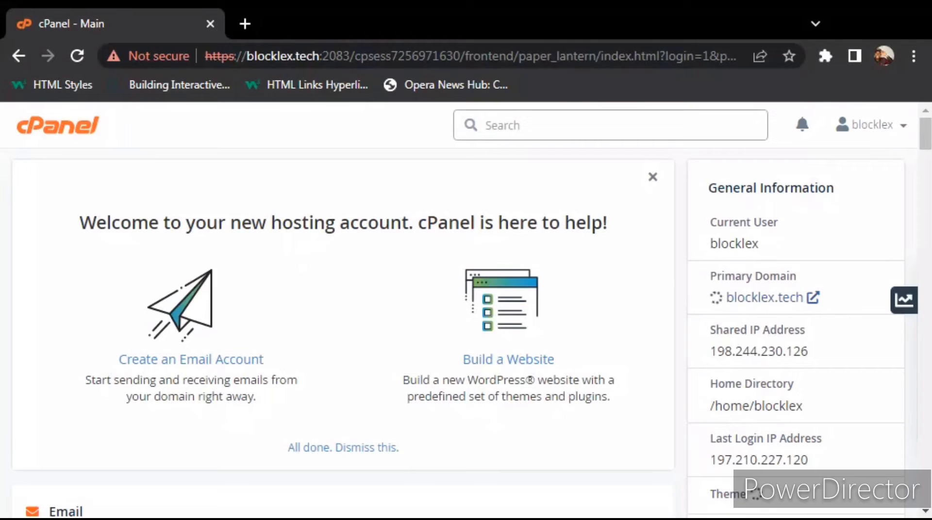
Open WordPress Manager by Softaculous from the Software section of the hosting dashboard.
click(681, 252)
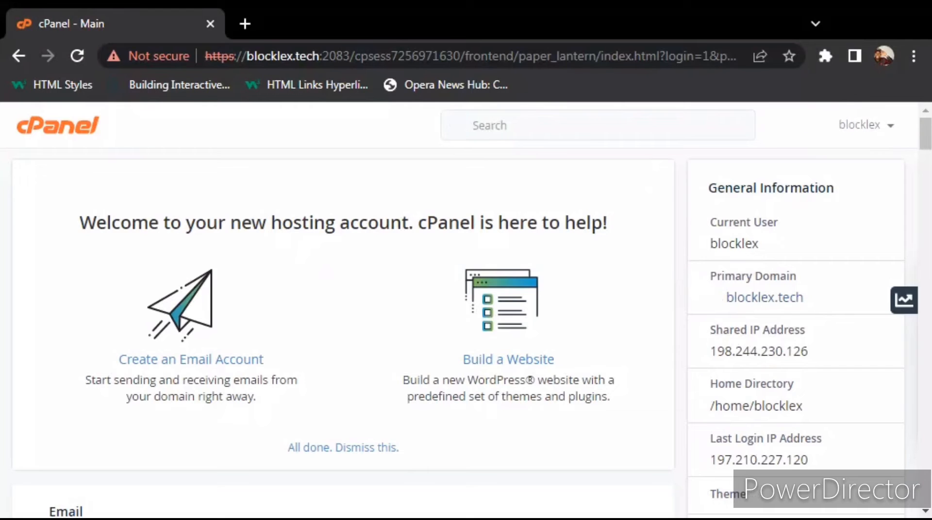
scroll(466, 311, down, 2)
scroll(339, 310, down, 15)
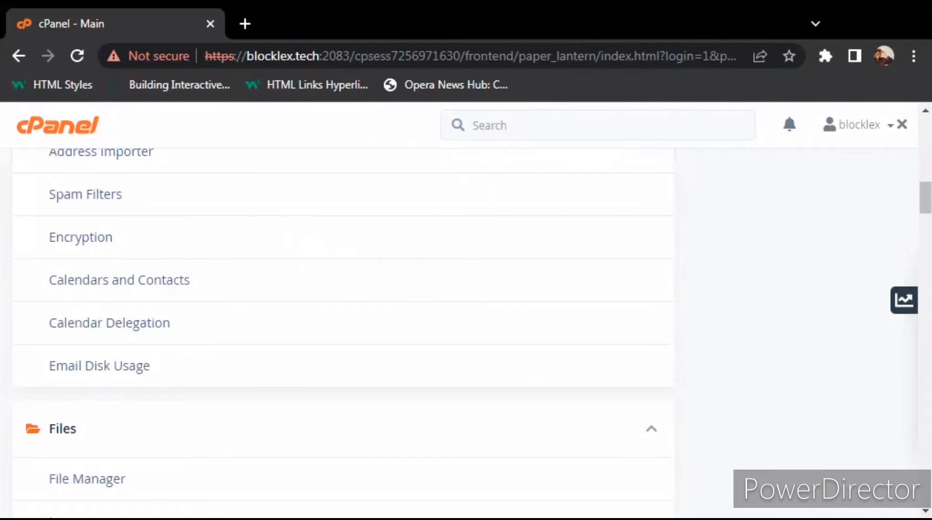
scroll(339, 311, down, 10)
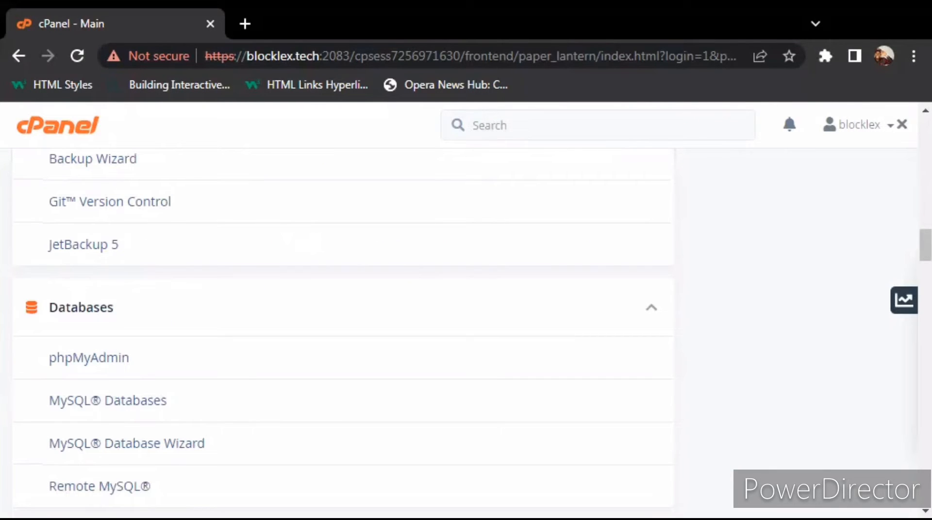
scroll(340, 310, down, 5)
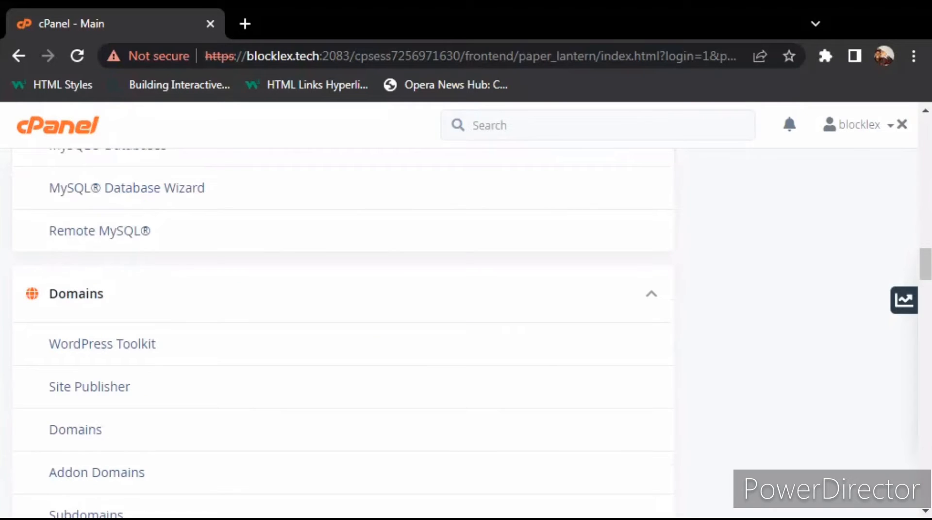
scroll(340, 310, down, 12)
scroll(340, 311, down, 6)
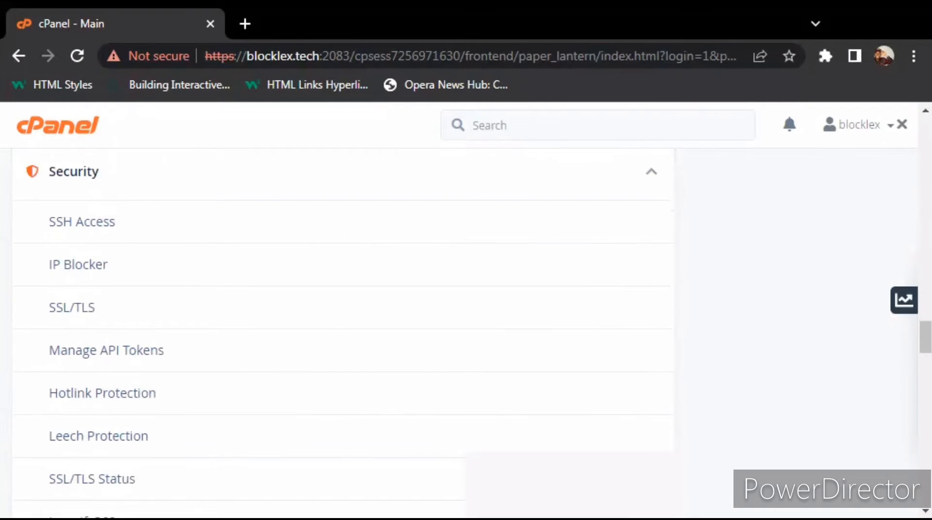
scroll(340, 310, down, 7)
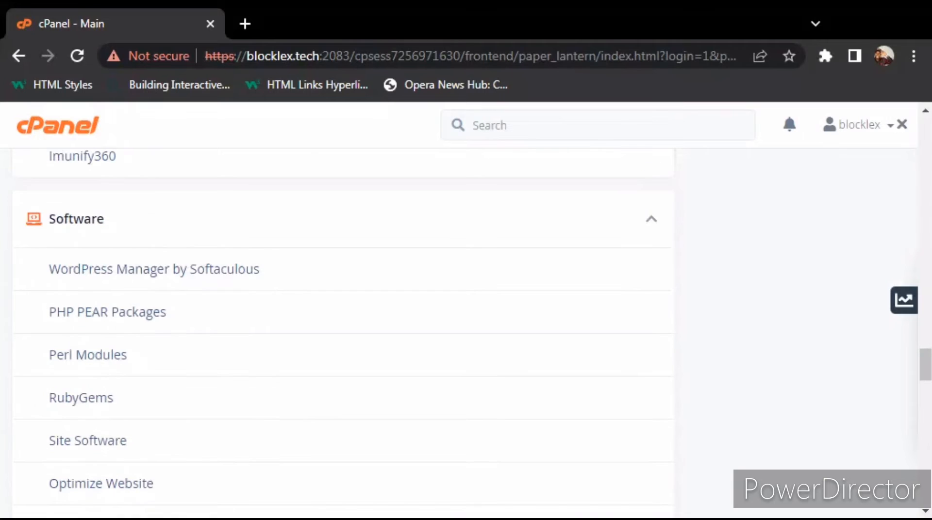
scroll(339, 310, down, 2)
scroll(339, 310, down, 1)
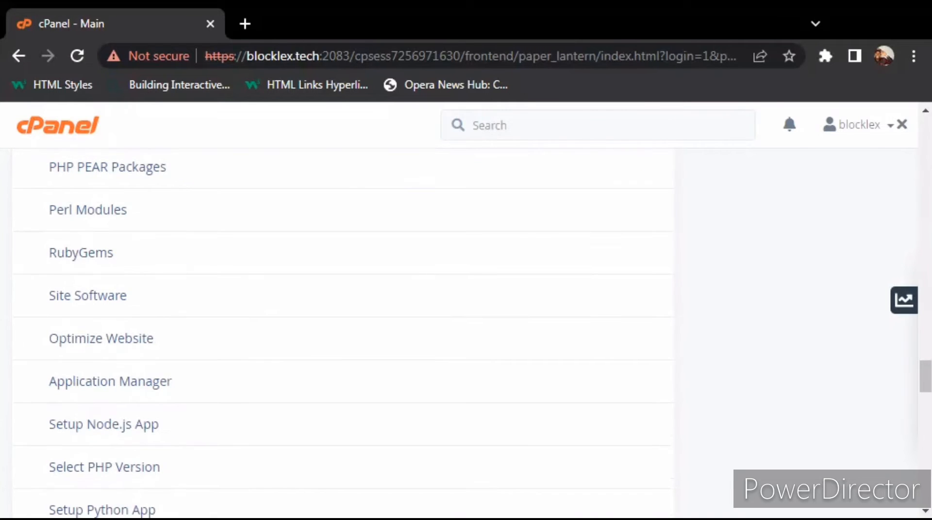
scroll(340, 311, up, 2)
scroll(96, 282, up, 1)
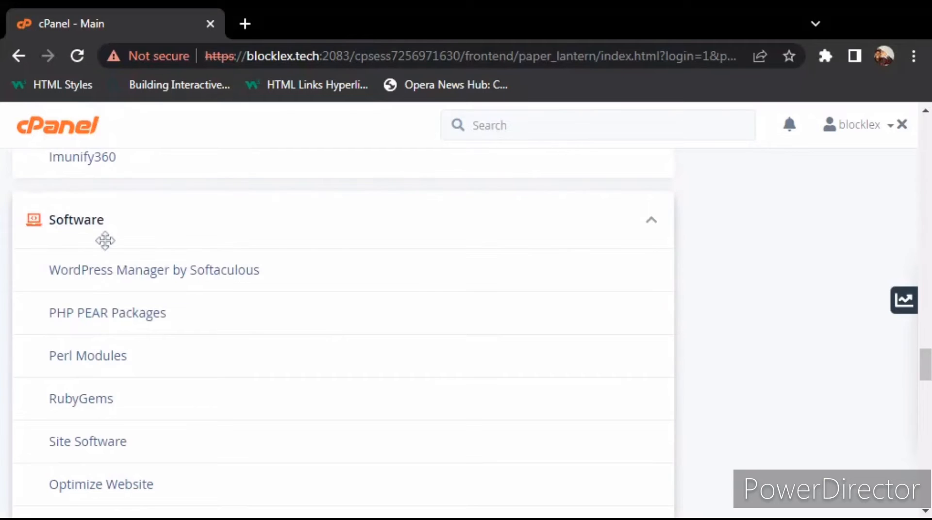
click(123, 276)
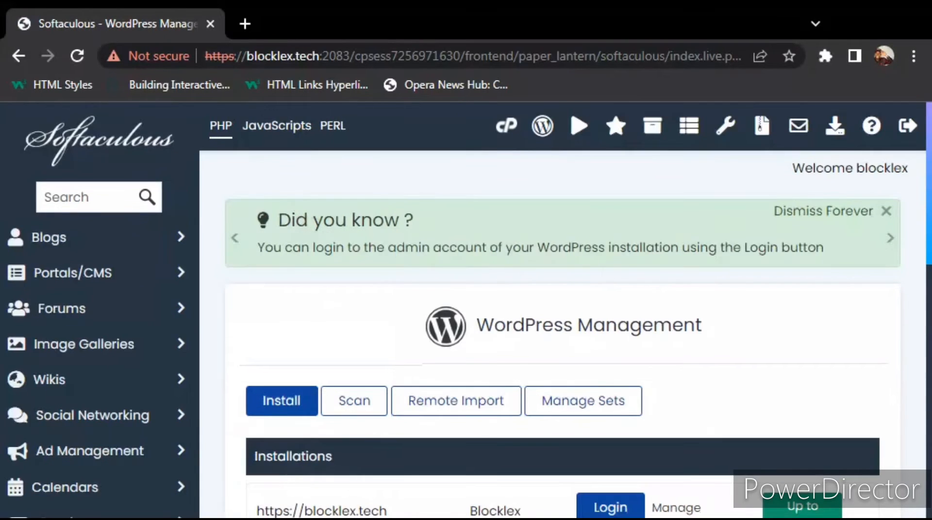
Review the existing WordPress installation and start a new WordPress install.
scroll(562, 310, down, 7)
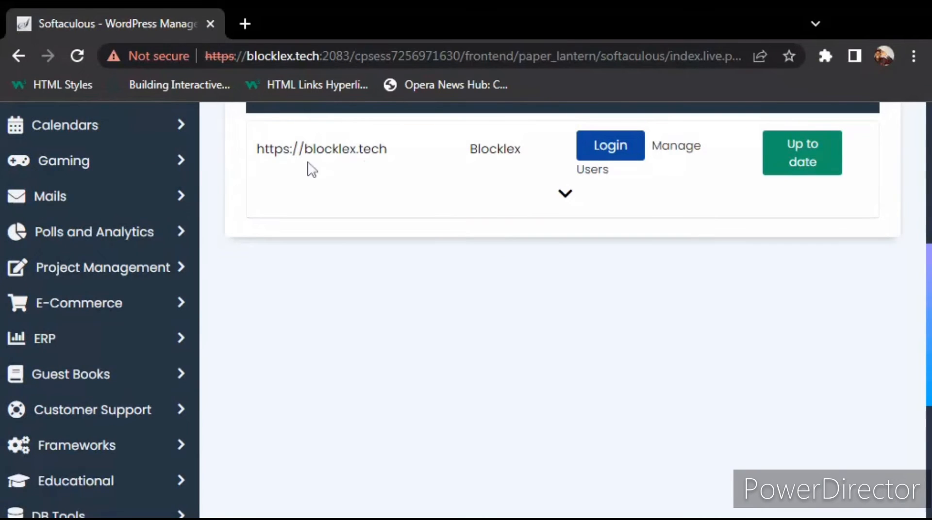
scroll(333, 192, up, 1)
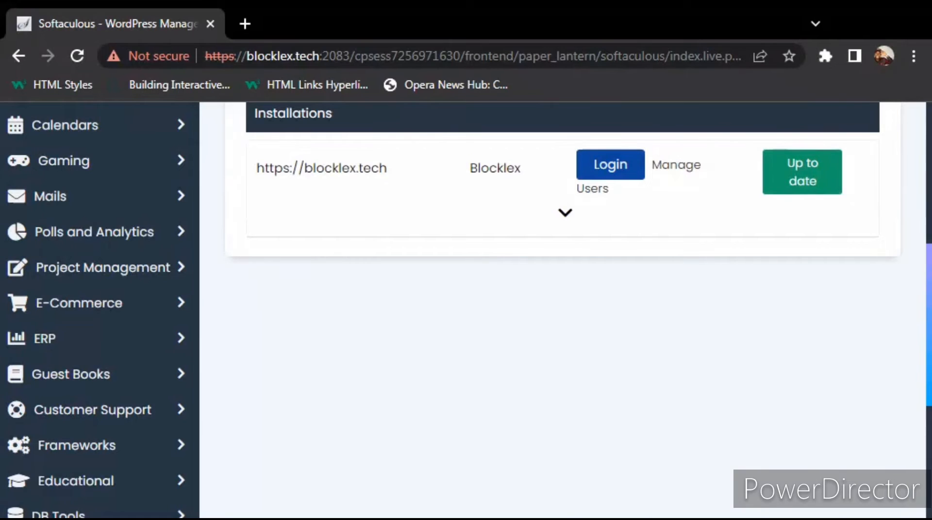
scroll(562, 311, up, 6)
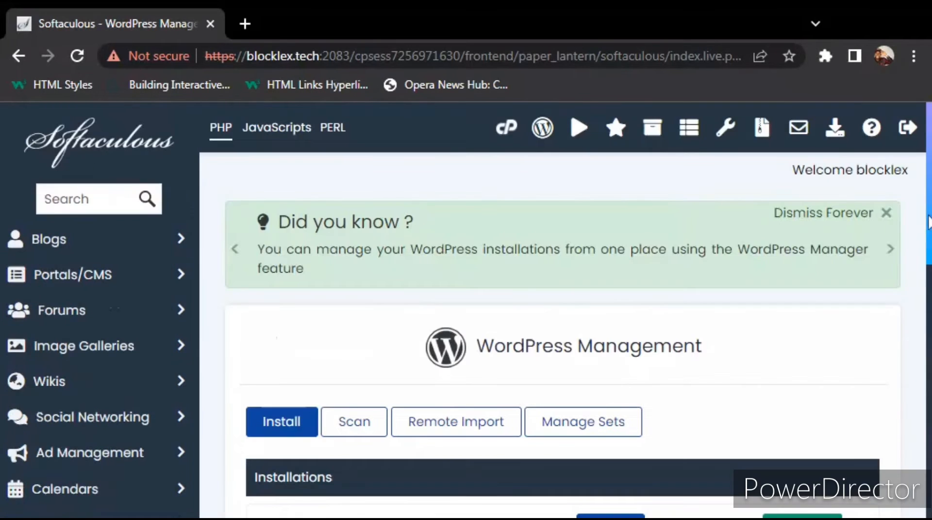
click(301, 427)
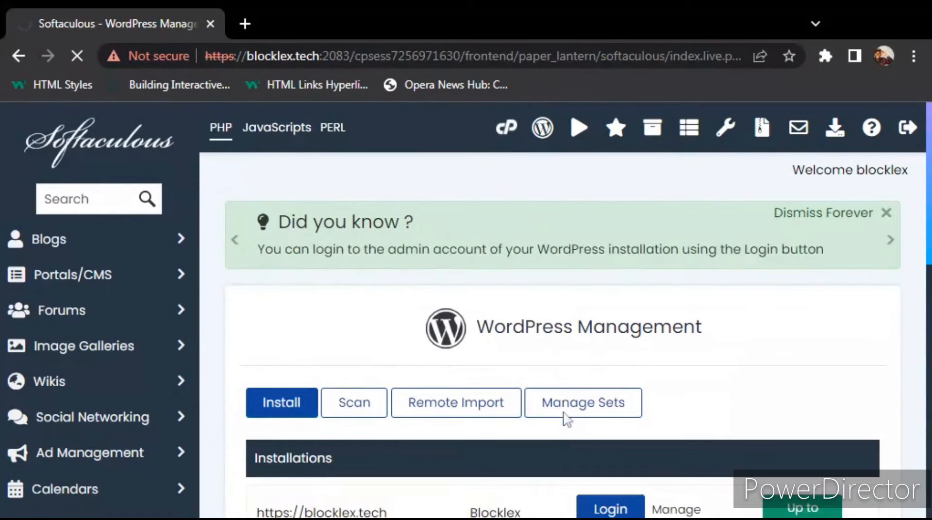
click(615, 391)
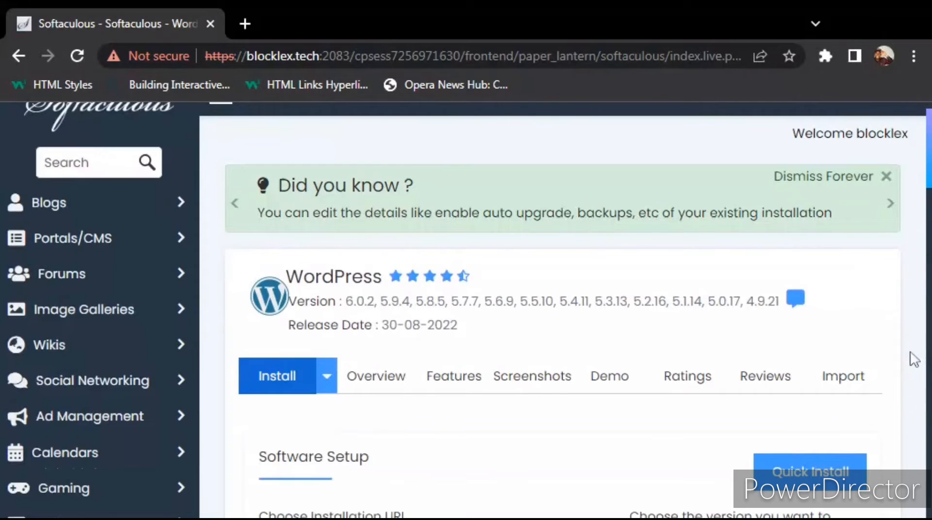
scroll(912, 359, down, 4)
scroll(469, 310, down, 1)
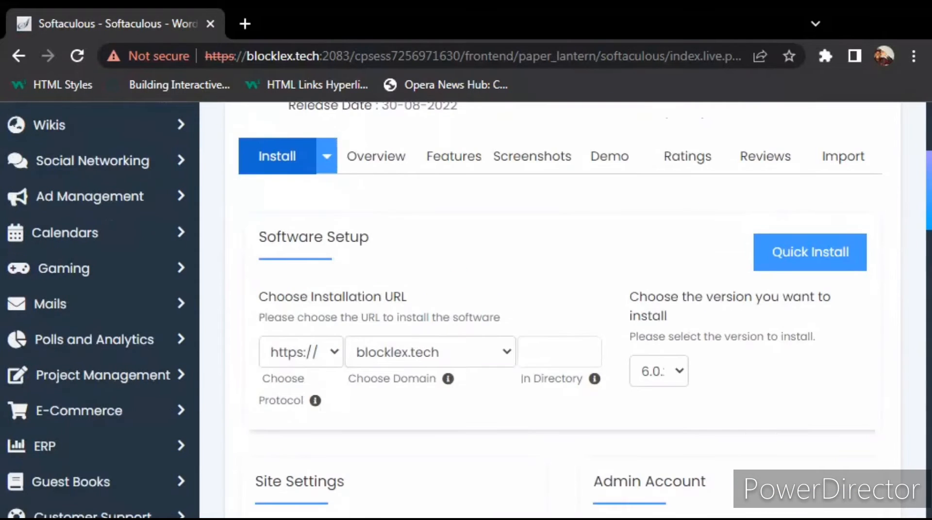
scroll(819, 388, down, 2)
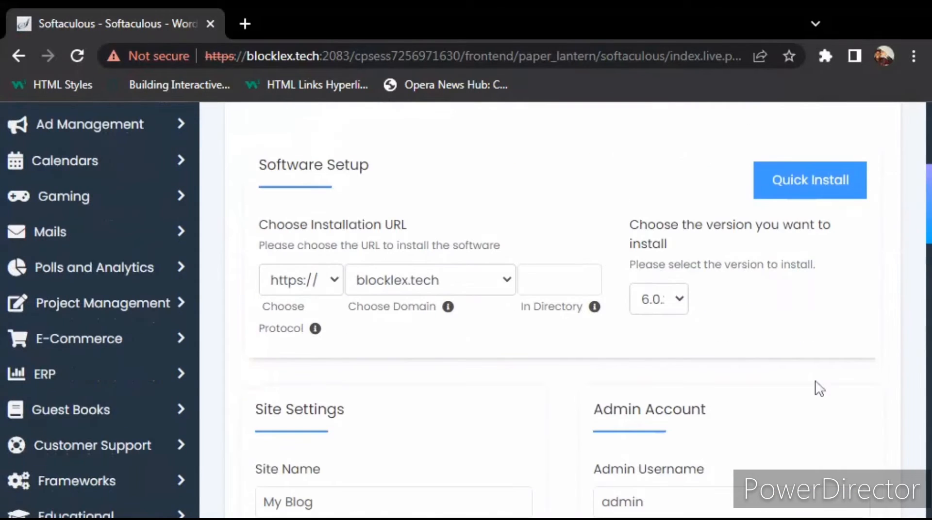
click(534, 285)
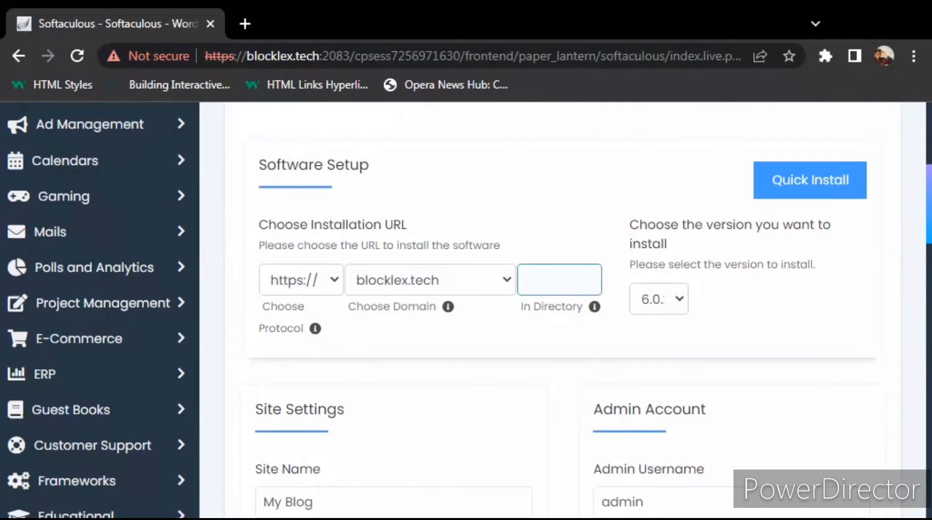
text(wp)
scroll(597, 322, down, 2)
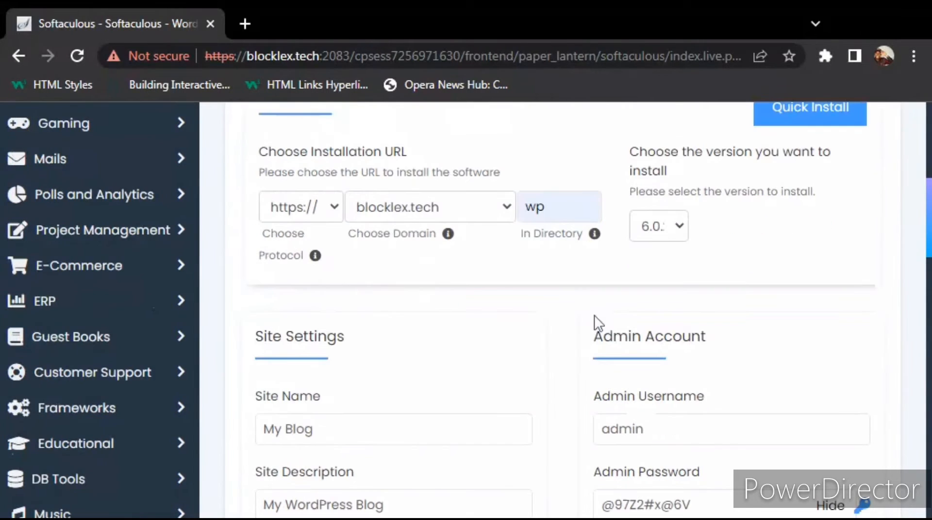
click(559, 207)
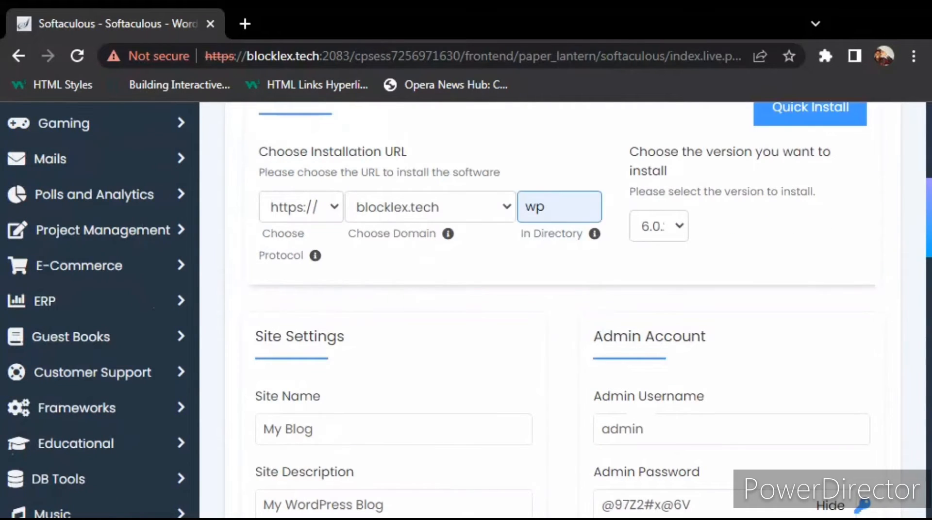
click(915, 367)
scroll(914, 367, up, 1)
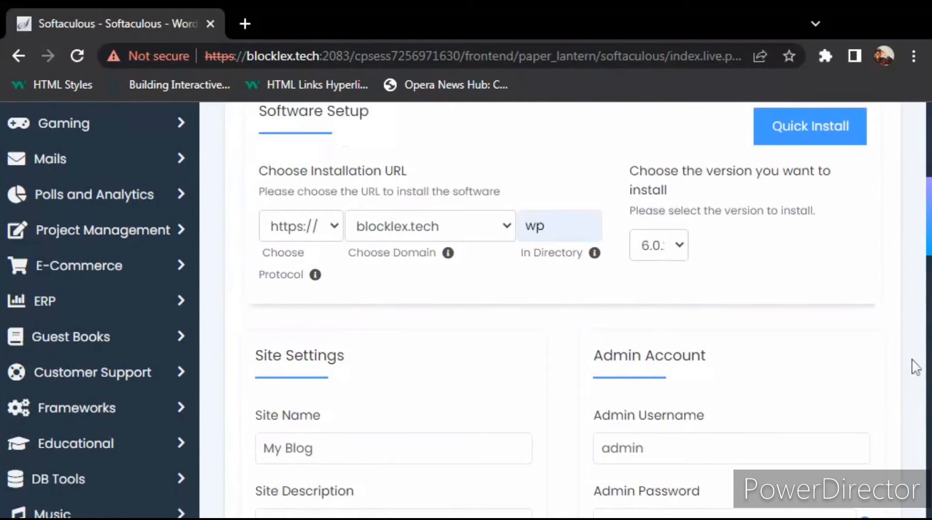
Replace the default admin username of the new WordPress site with Fulfilled.
scroll(914, 367, down, 2)
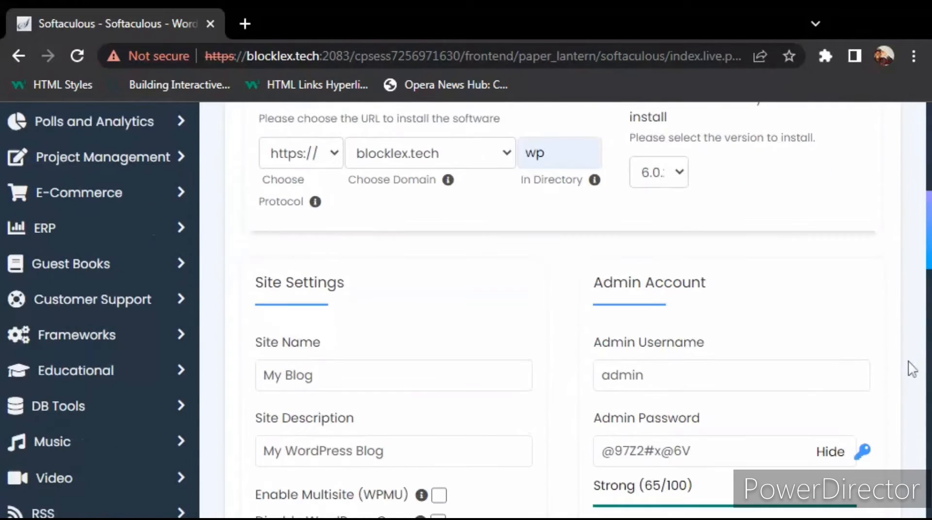
click(643, 375)
key(ctrl+a)
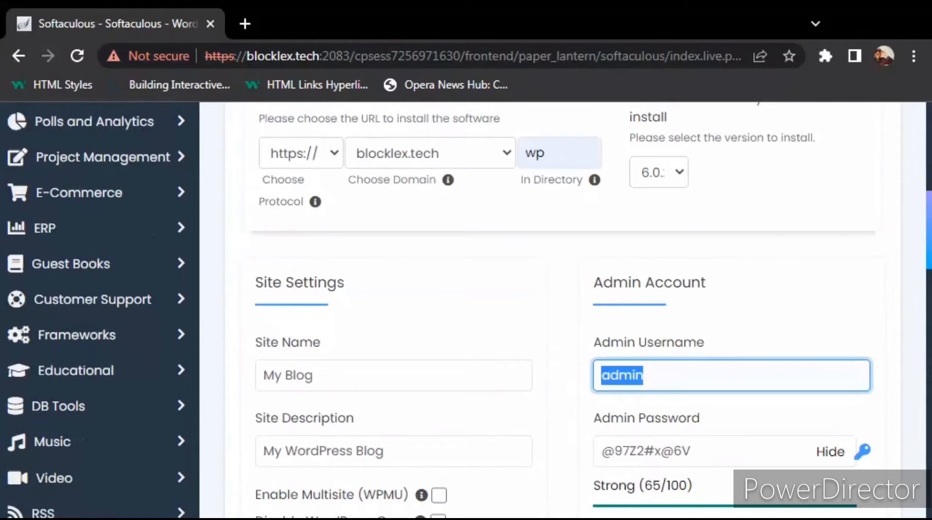
key(BackSpace)
scroll(591, 310, down, 1)
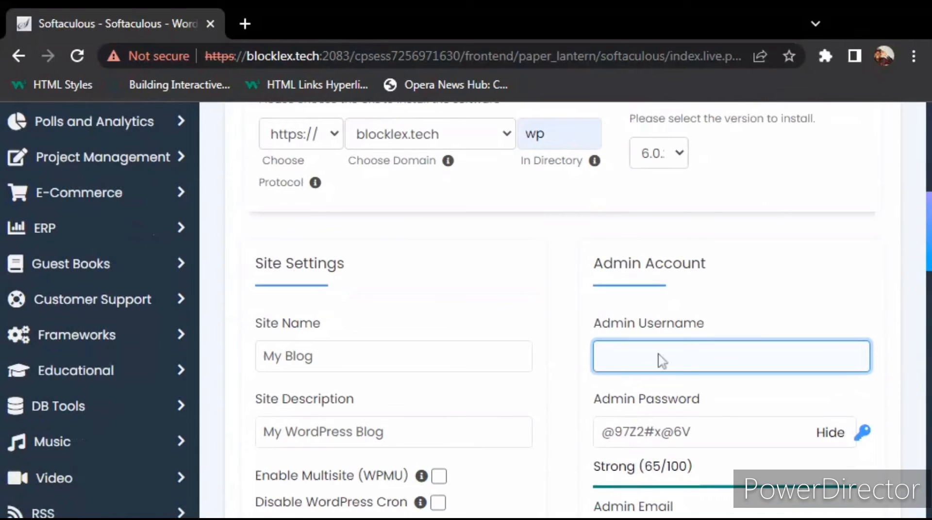
text(Fulfilled)
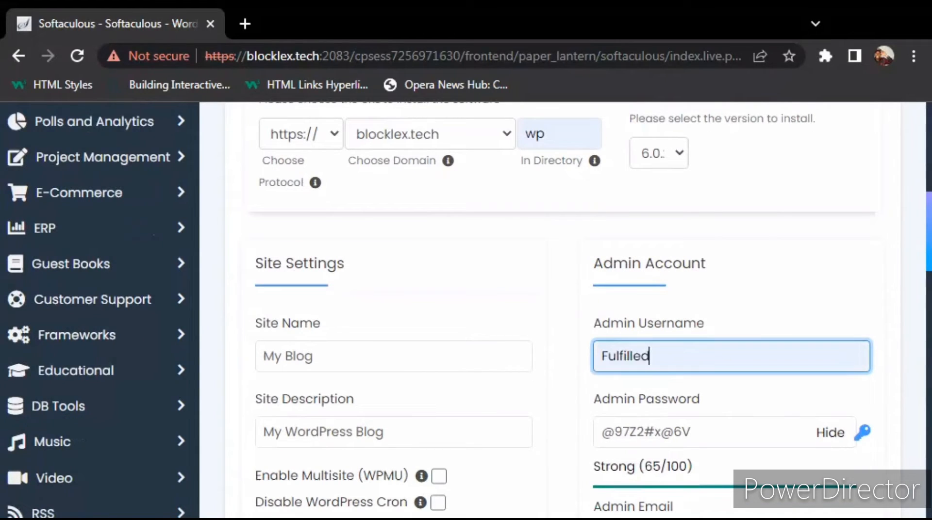
scroll(917, 370, up, 1)
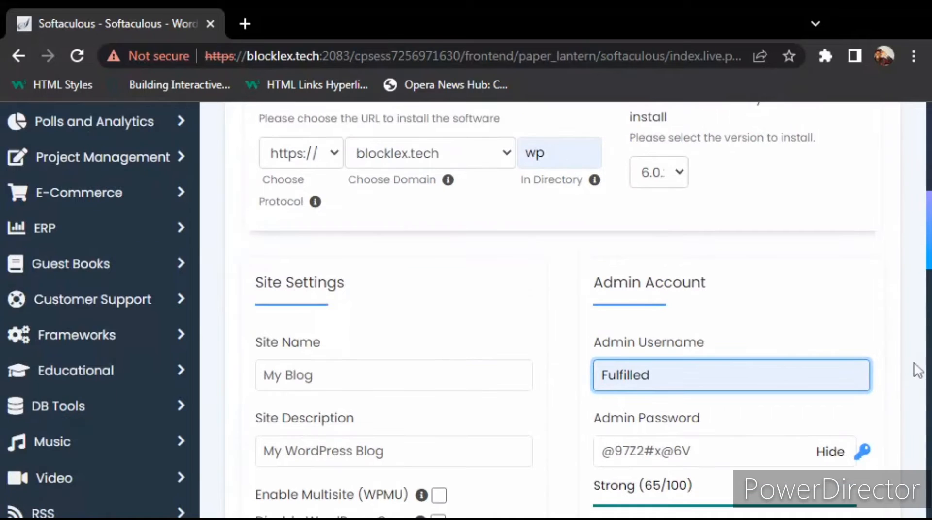
click(917, 370)
Mask the admin password and replace the generated one with a custom admin account password.
scroll(917, 370, down, 1)
scroll(917, 370, down, 3)
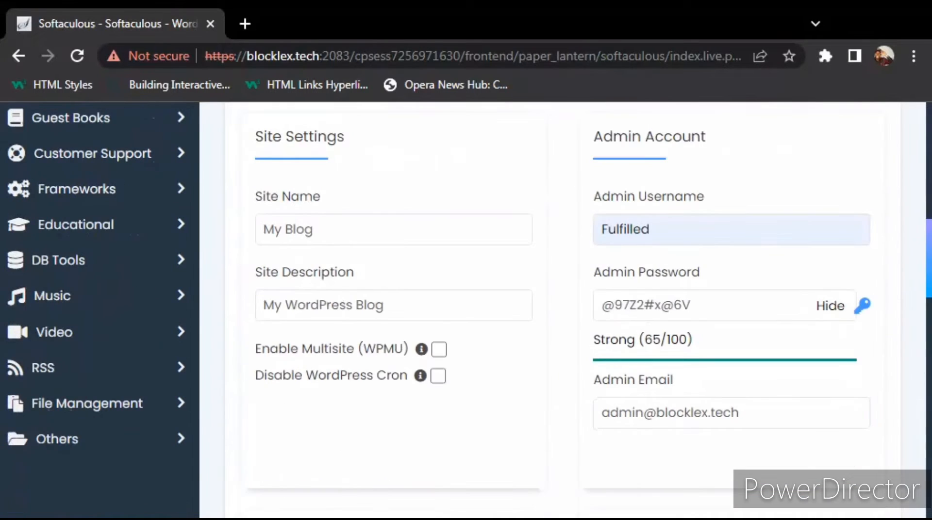
click(830, 306)
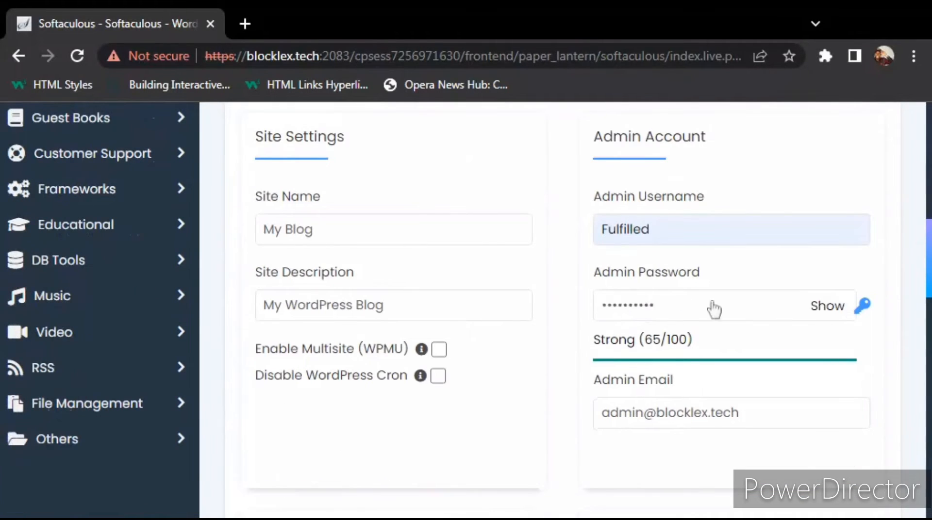
click(713, 309)
scroll(713, 309, down, 1)
key(ctrl+a)
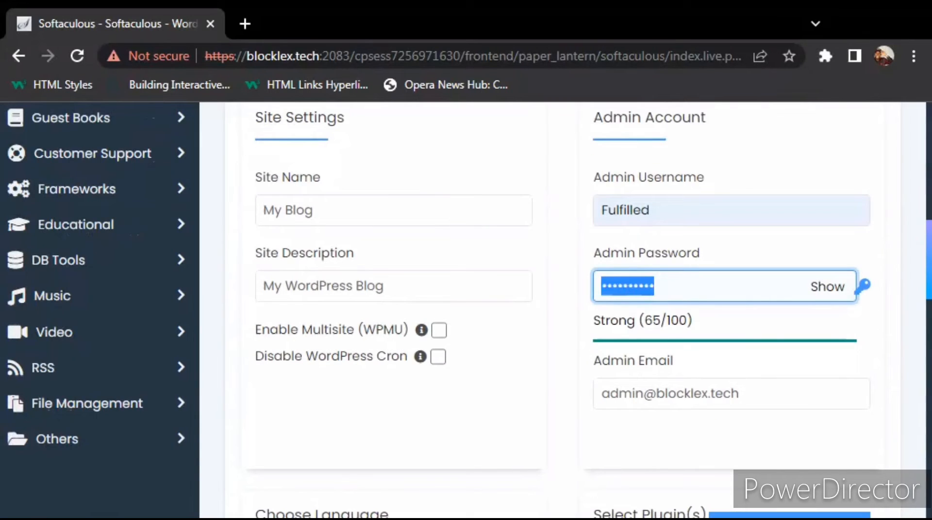
key(BackSpace)
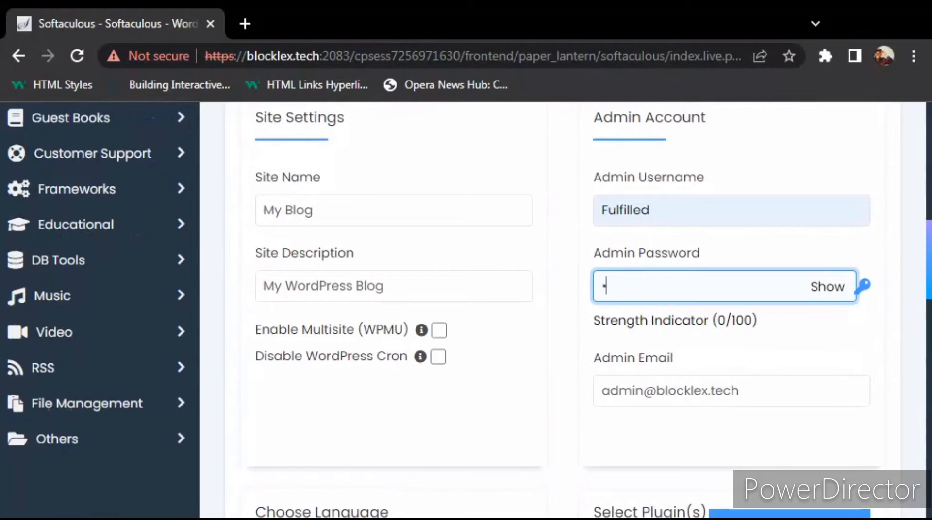
text(••••)
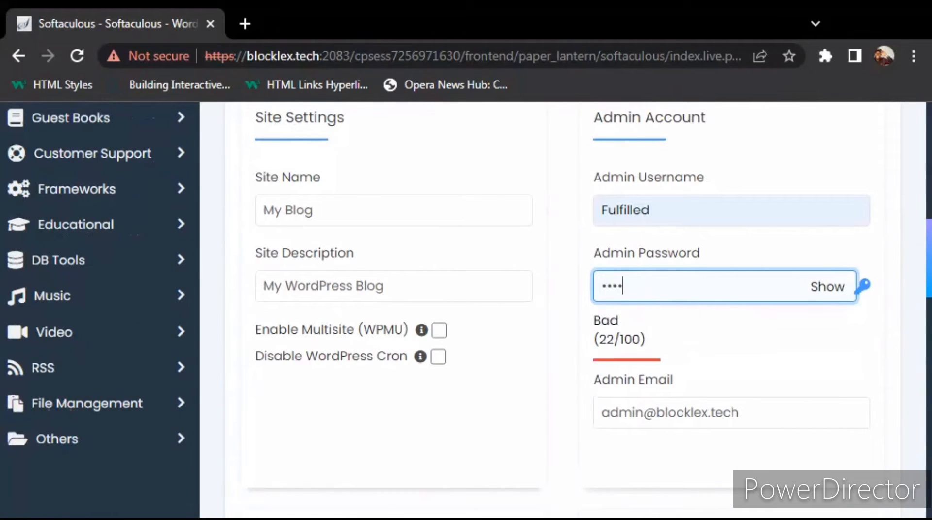
text(•••)
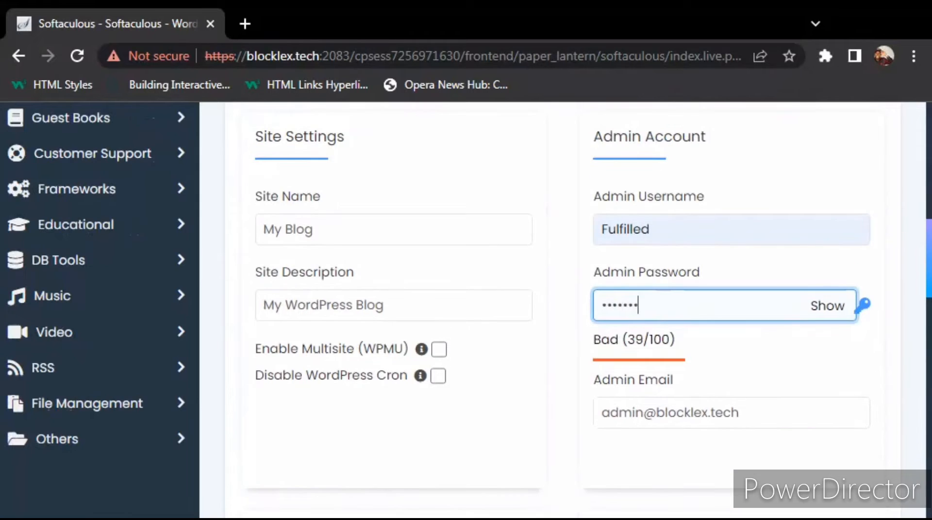
text(••••)
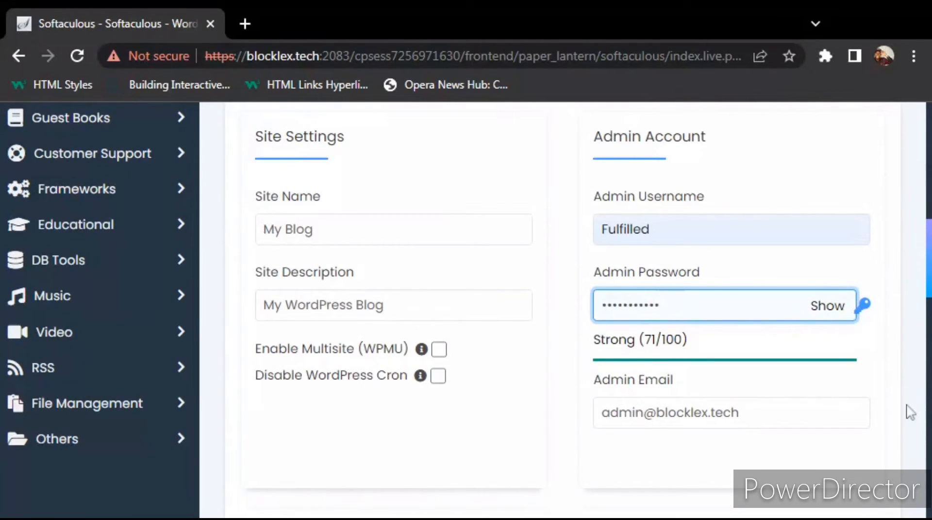
Fill in the recipient's e-mail address for the WordPress installation details.
scroll(563, 311, down, 7)
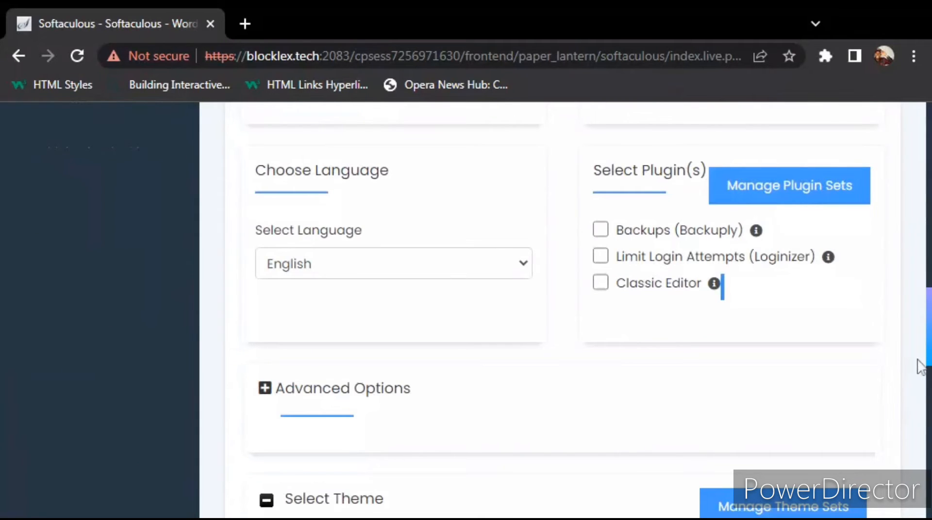
scroll(919, 366, down, 1)
scroll(919, 366, down, 3)
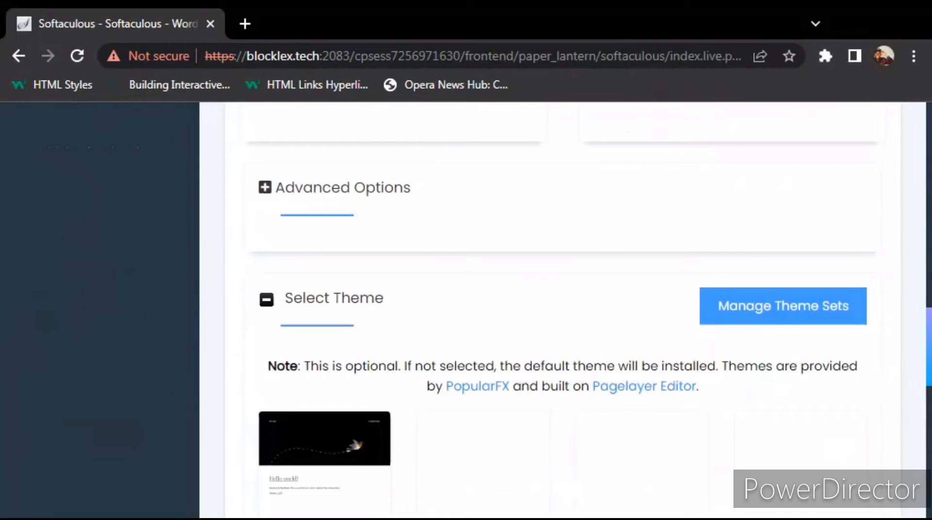
scroll(919, 366, down, 7)
scroll(876, 332, down, 4)
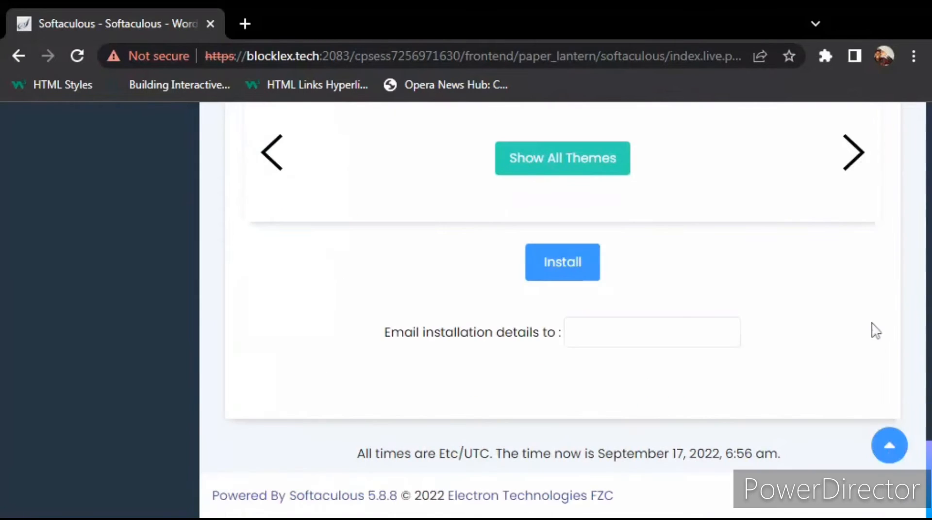
click(612, 333)
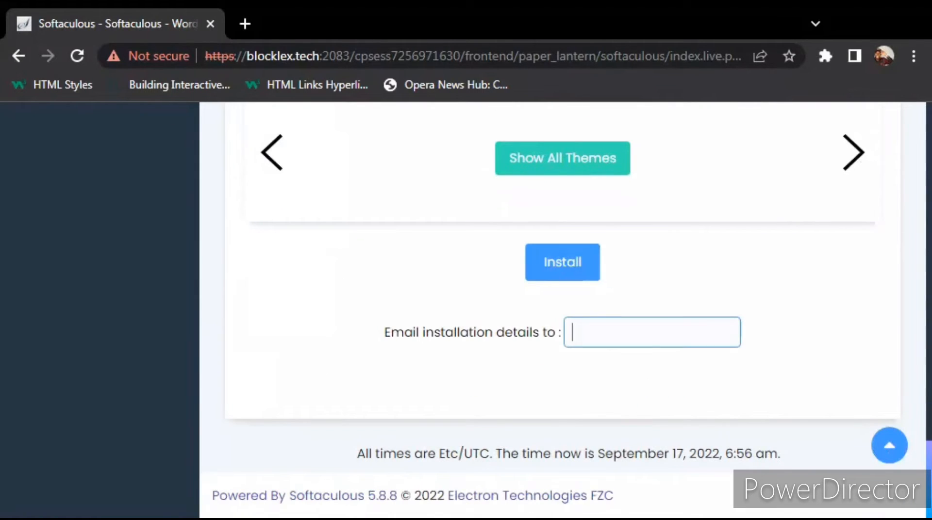
click(669, 365)
click(691, 392)
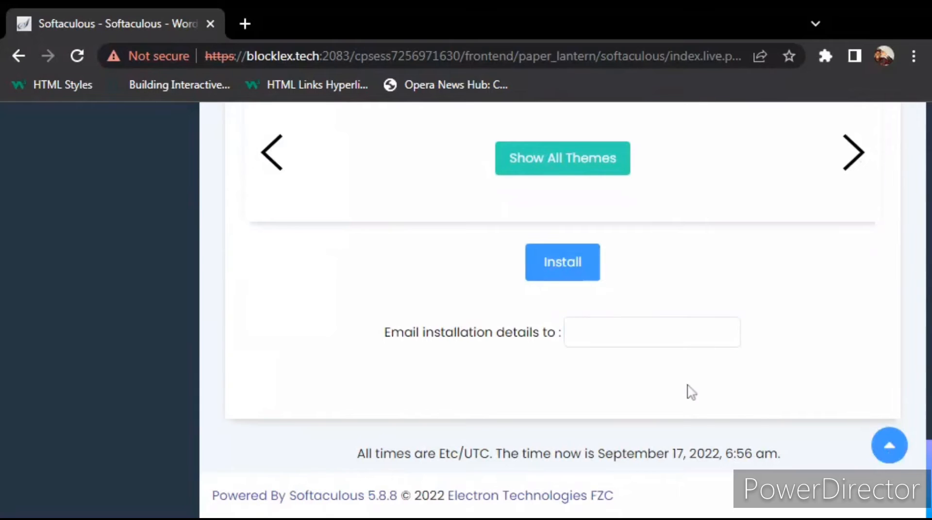
click(666, 333)
key(Down)
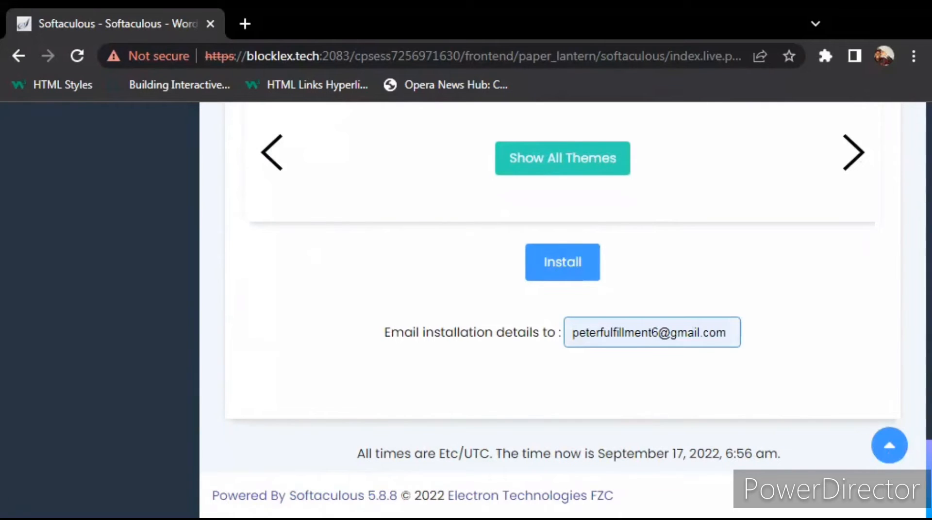
key(Return)
click(719, 305)
Start the WordPress installation with the configured settings and follow its progress.
scroll(718, 303, up, 1)
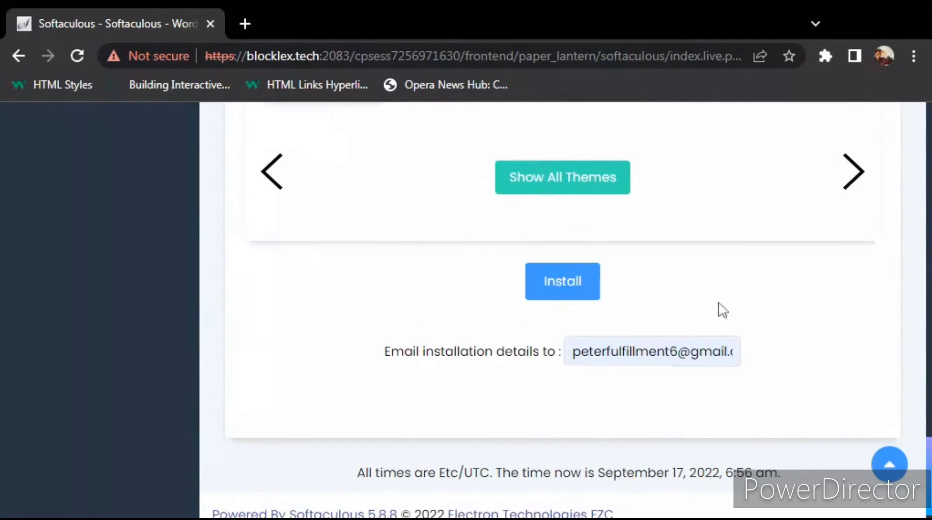
click(556, 295)
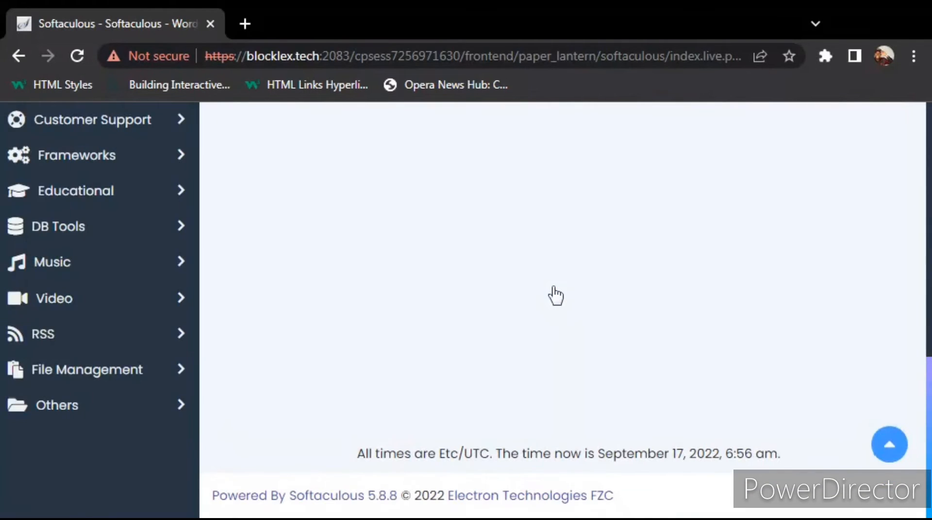
scroll(921, 339, up, 5)
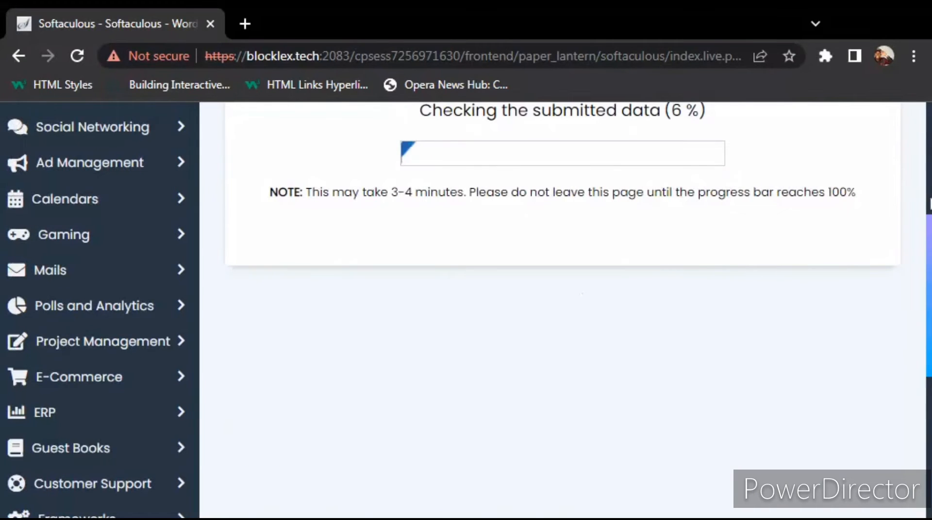
scroll(929, 202, up, 6)
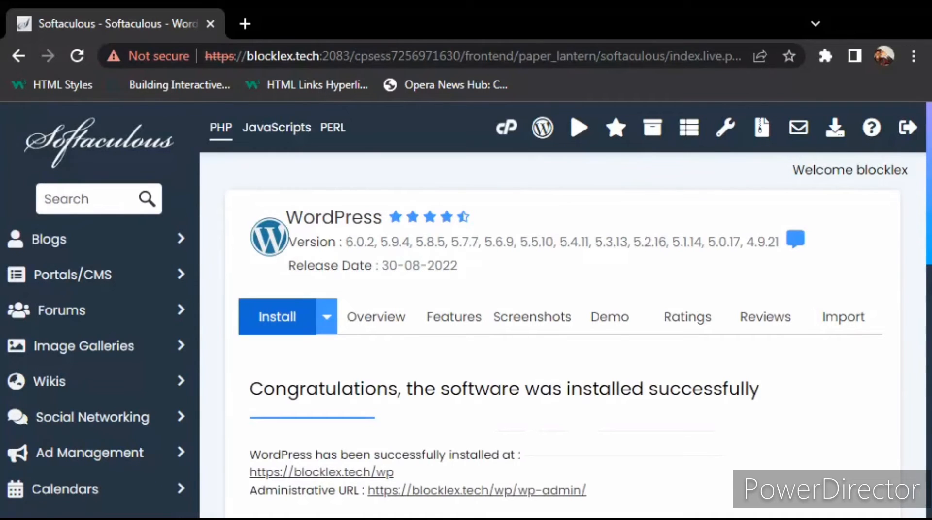
scroll(926, 287, down, 6)
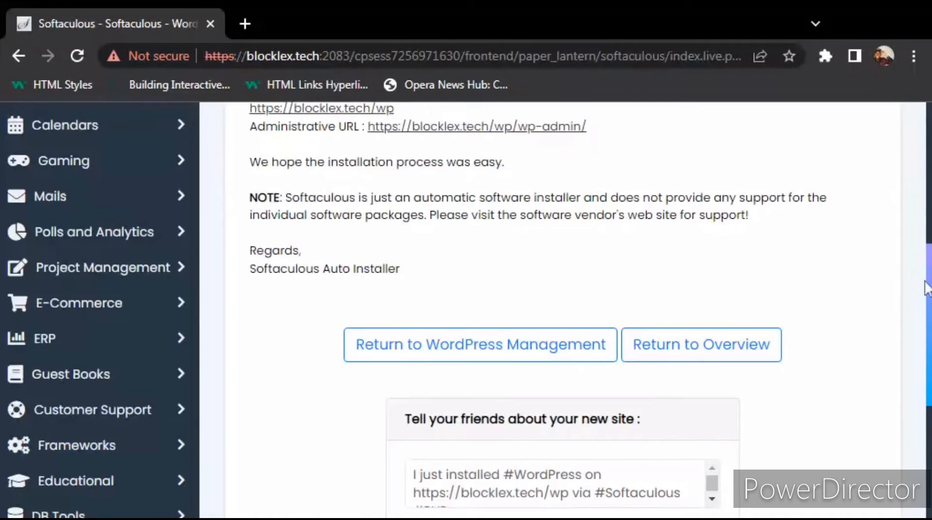
click(407, 349)
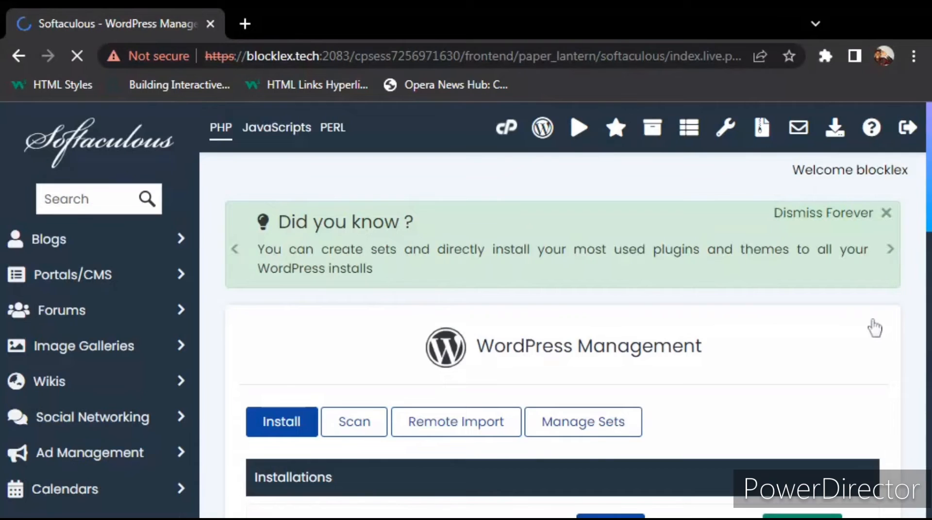
scroll(873, 328, down, 8)
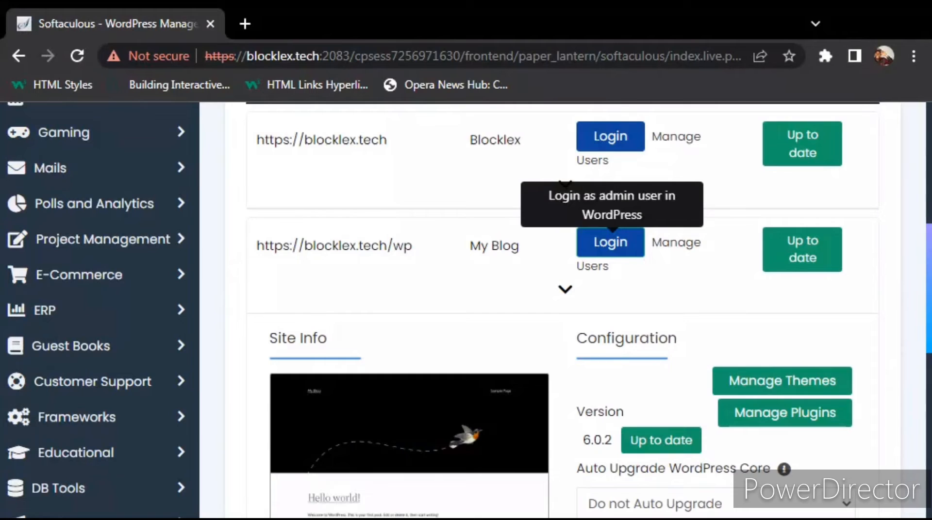
click(610, 243)
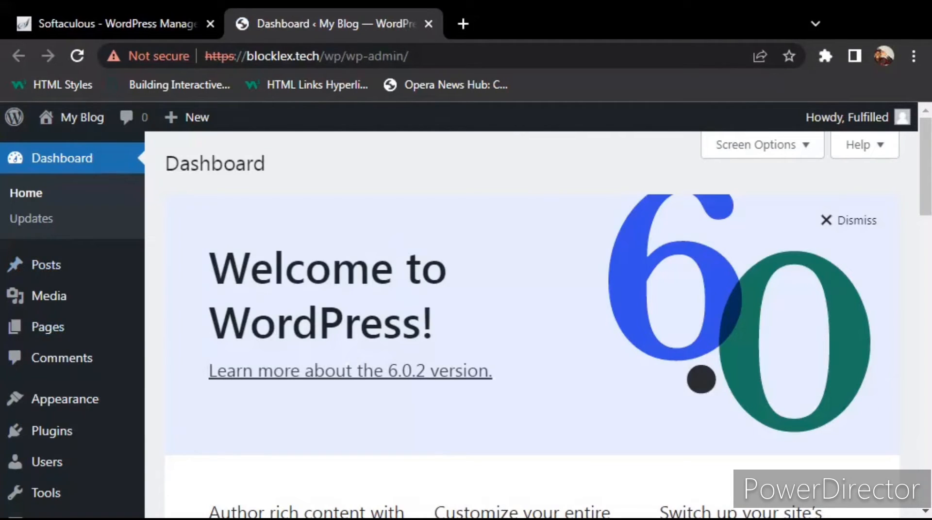
mouse_move(75, 468)
mouse_move(85, 410)
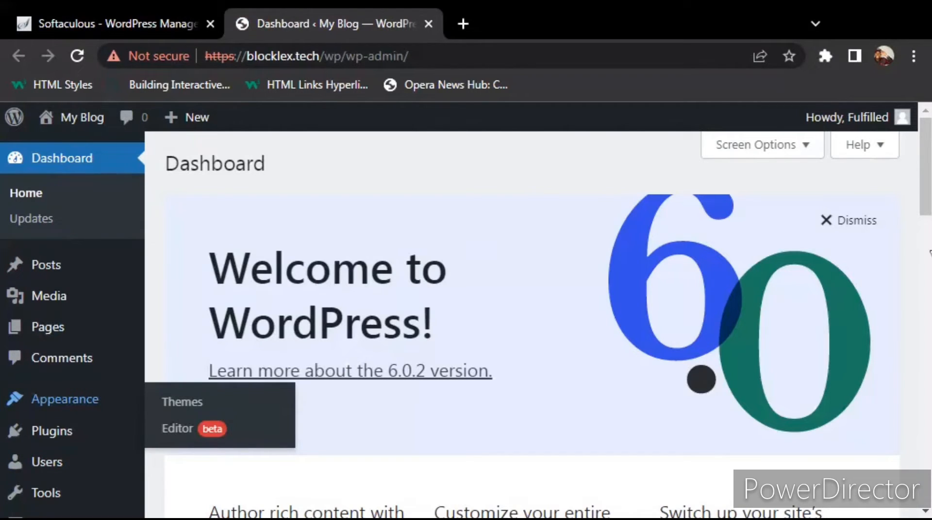
scroll(925, 216, down, 8)
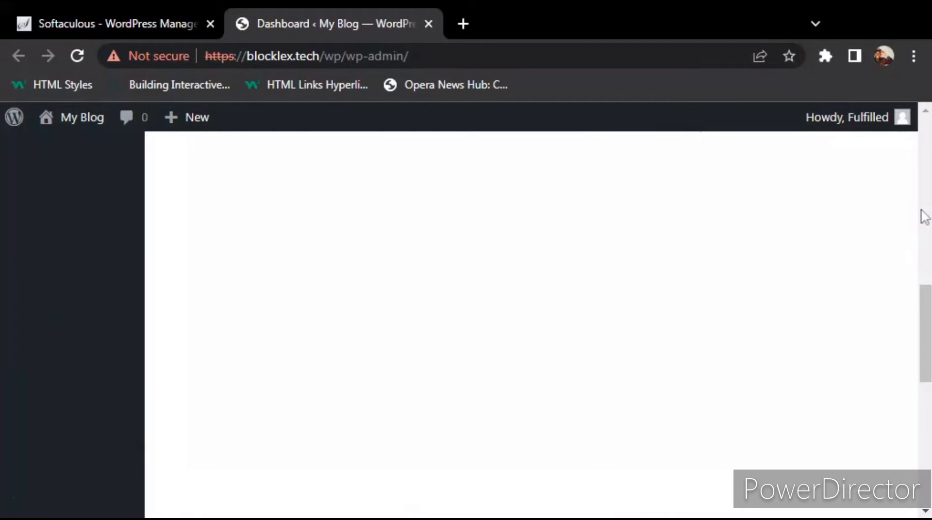
scroll(924, 217, up, 4)
scroll(926, 199, up, 5)
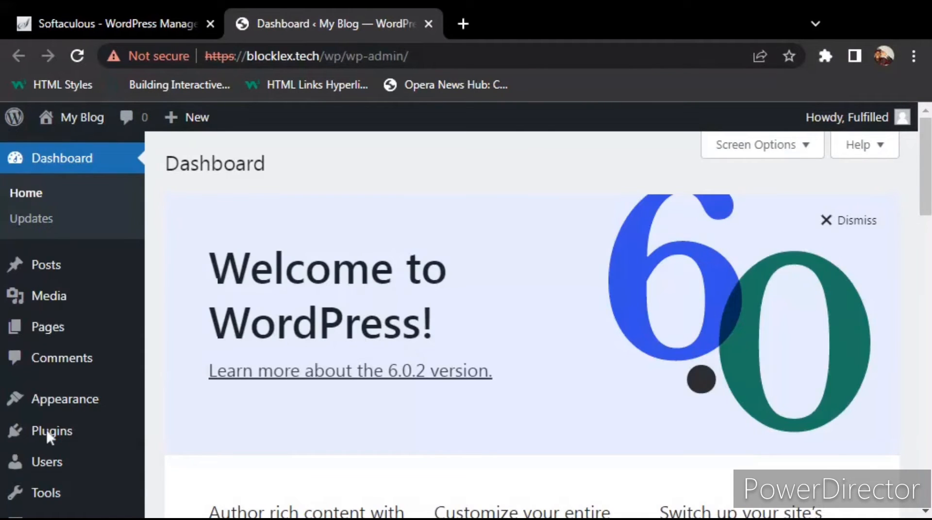
Open the Add Plugins page of the My Blog site.
mouse_move(50, 437)
mouse_move(103, 458)
mouse_move(86, 439)
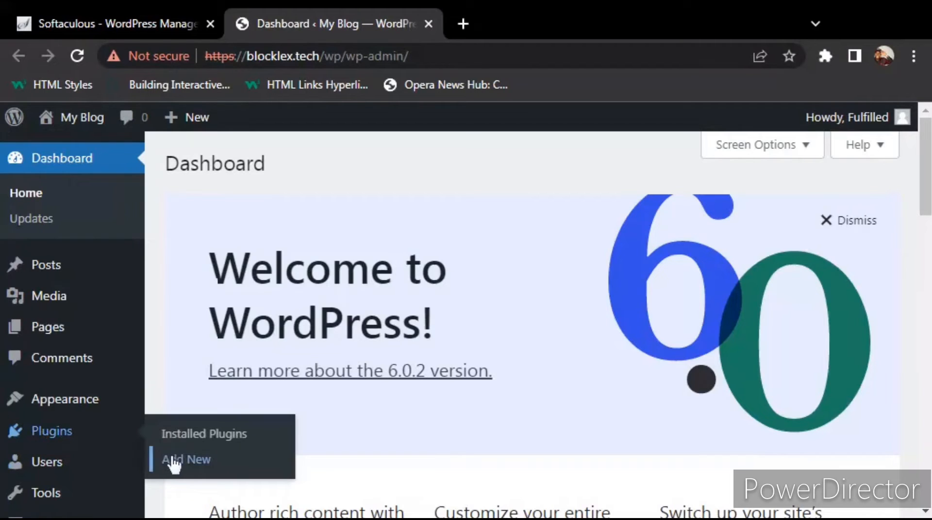
click(174, 465)
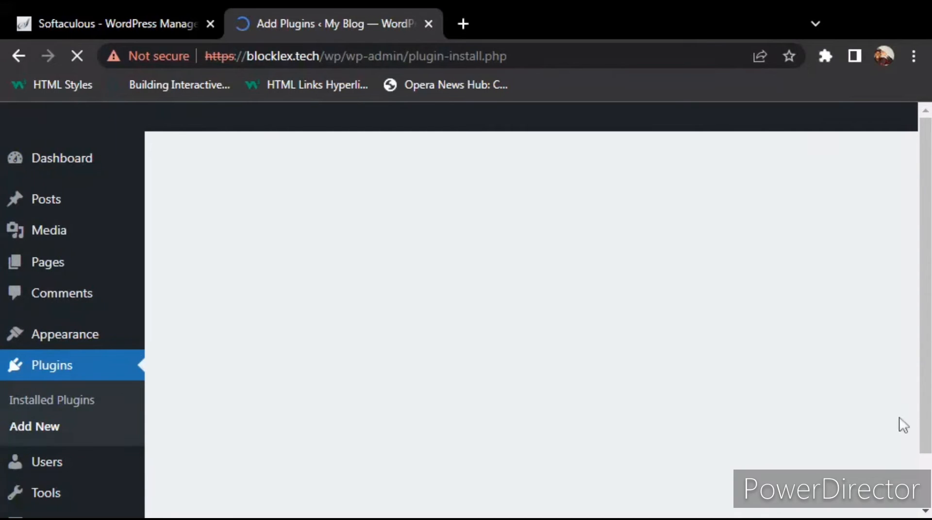
Search the plugin directory for Starter.
scroll(532, 346, down, 1)
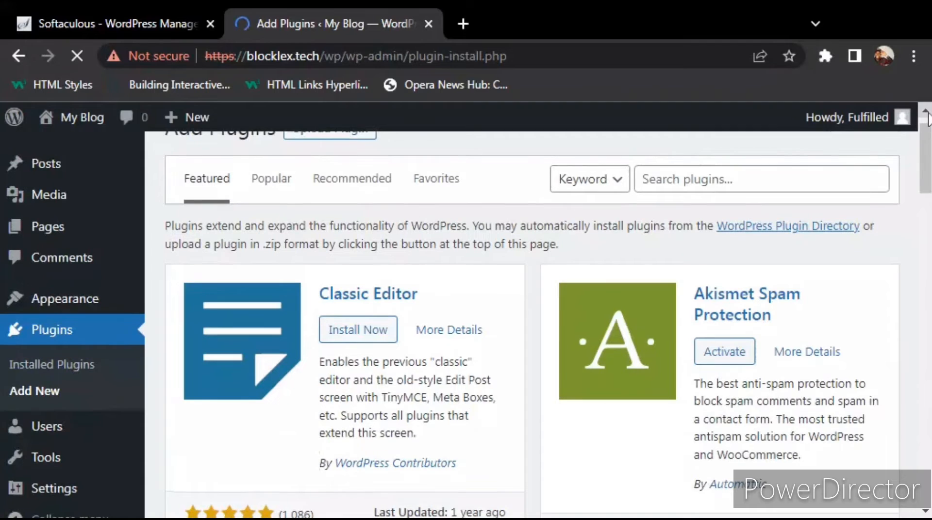
scroll(927, 119, up, 1)
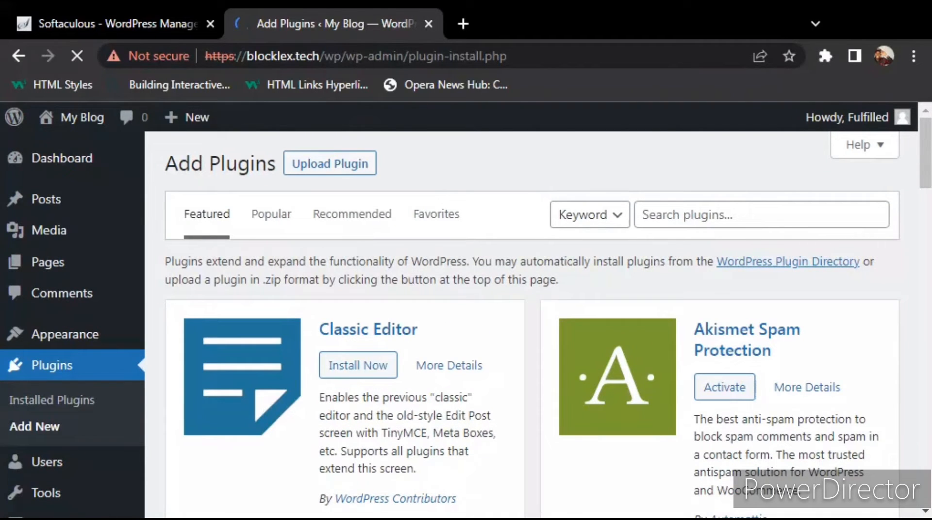
click(677, 218)
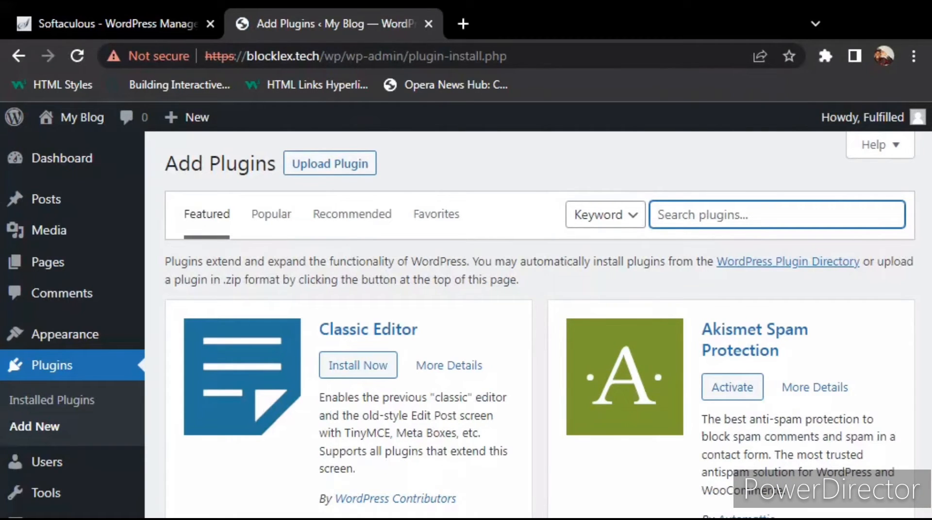
text(St)
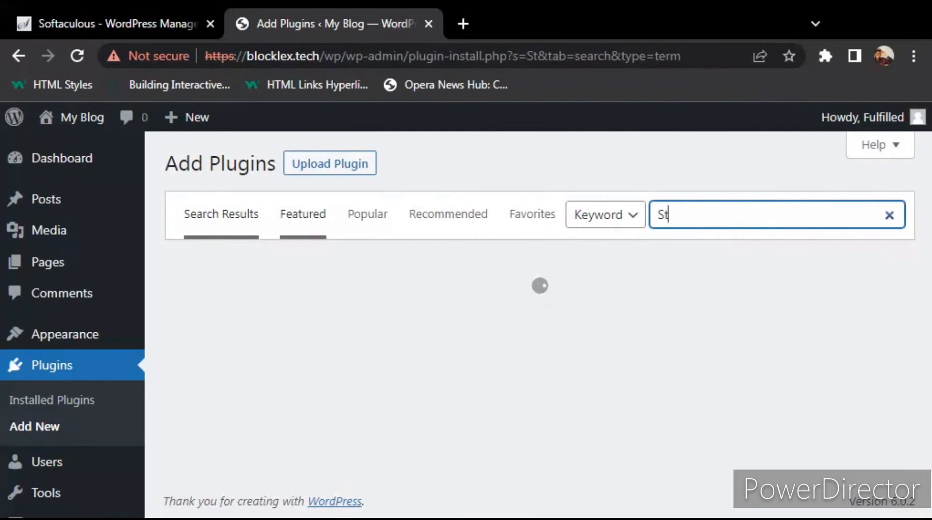
text(arter)
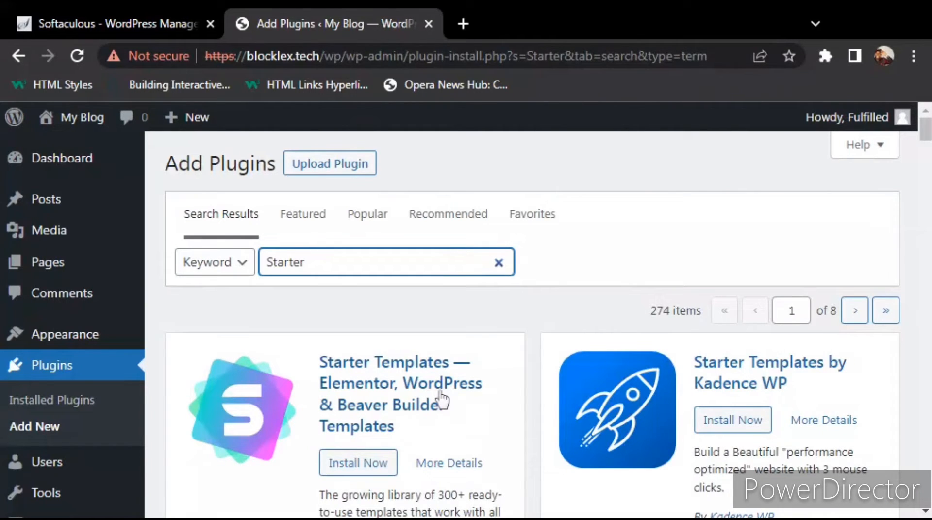
Install the Starter Templates — Elementor, WordPress & Beaver Builder Templates plugin by Brainstorm Force.
click(533, 308)
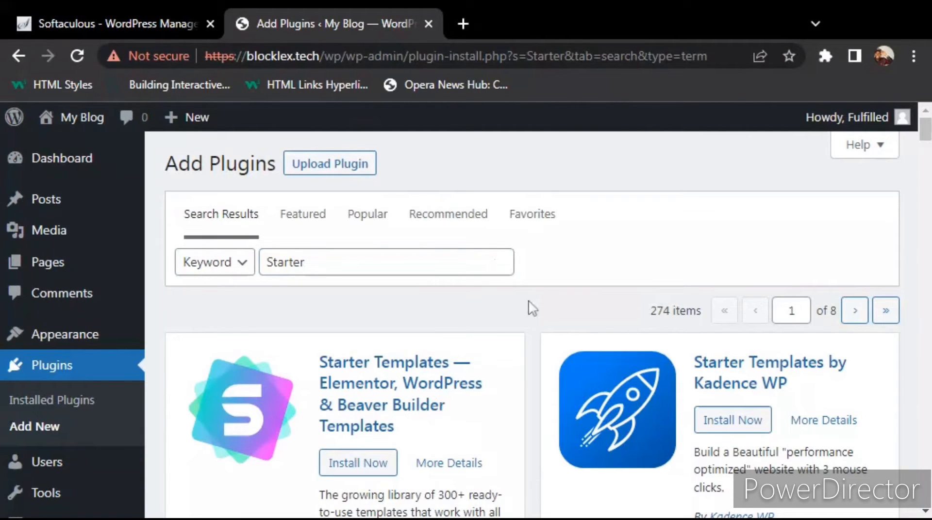
scroll(533, 308, down, 2)
scroll(507, 304, down, 1)
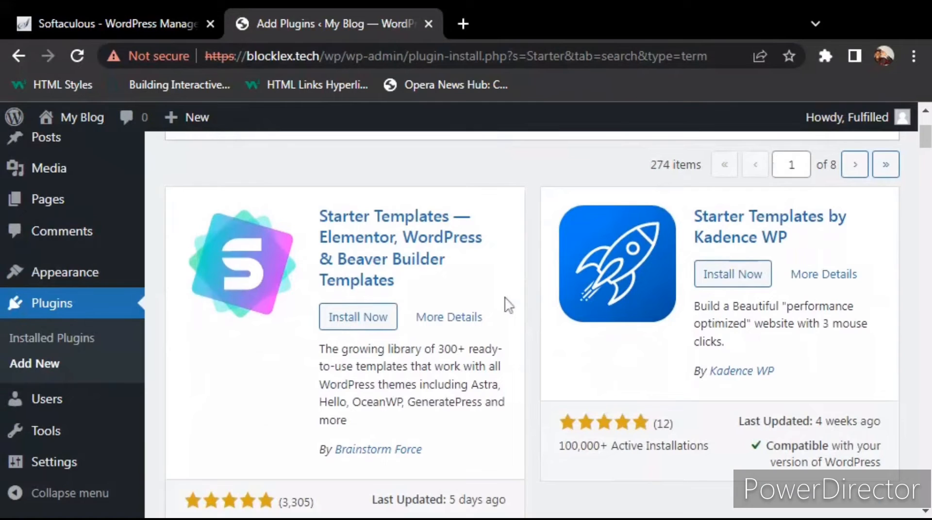
click(353, 324)
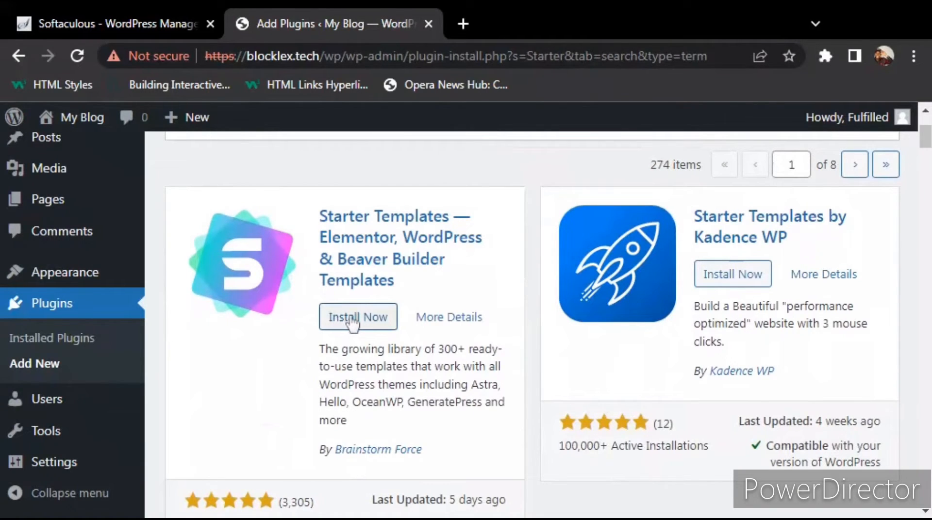
click(353, 318)
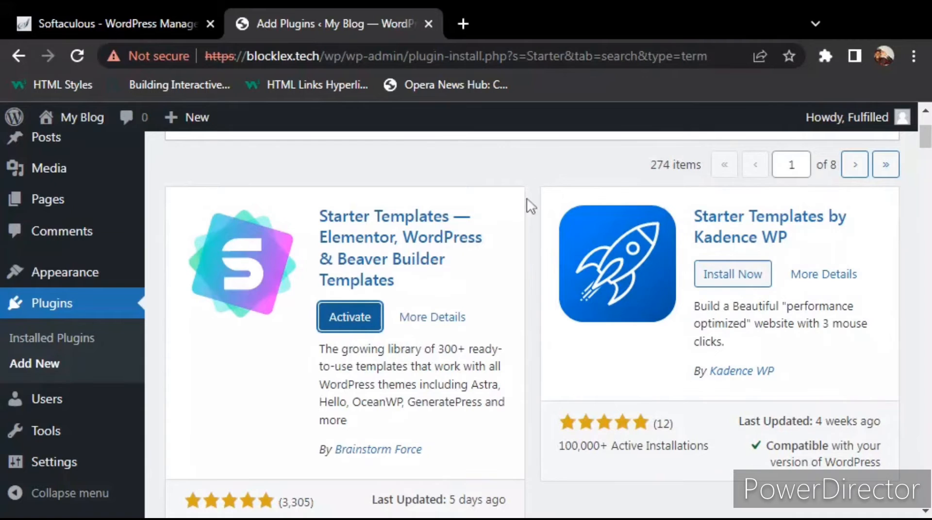
Clear the plugin search and search the directory for Elementor.
scroll(530, 206, up, 1)
click(437, 153)
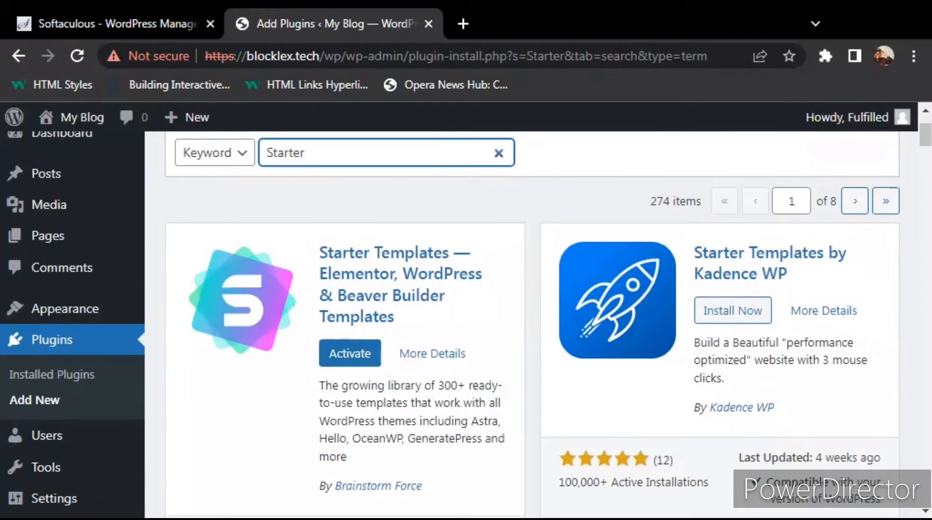
click(499, 154)
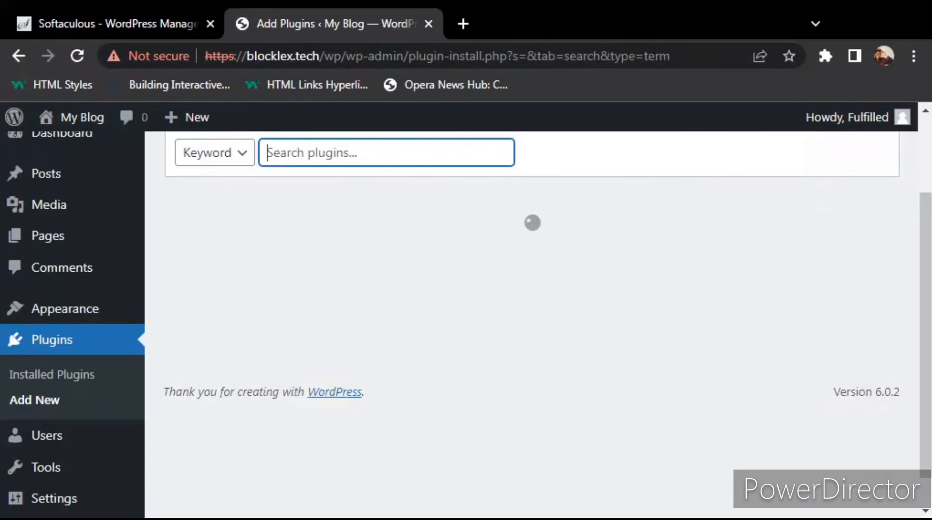
text(Ele)
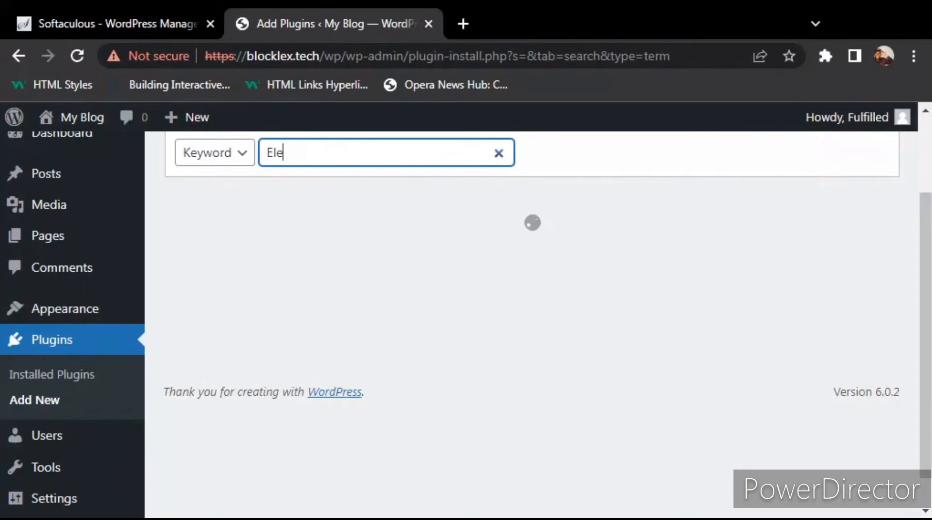
text(mentor)
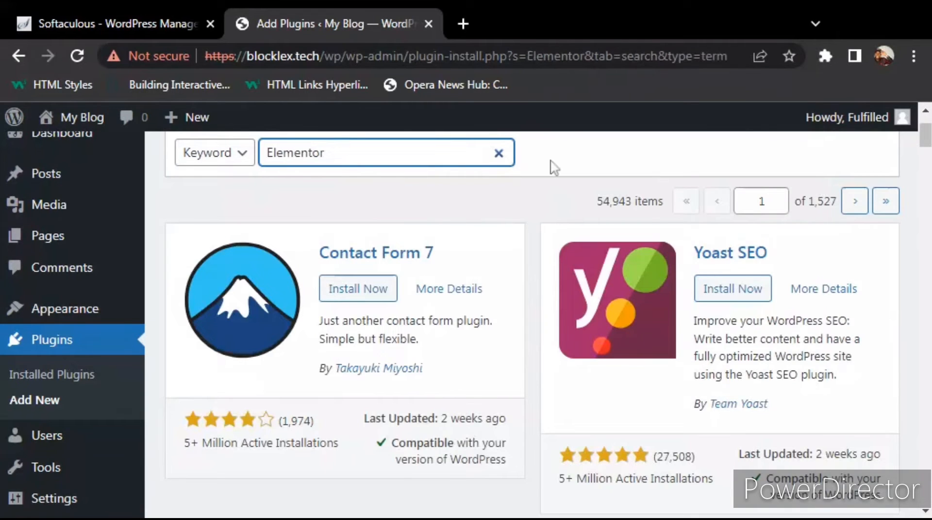
Install the Elementor Website Builder plugin by Elementor.com.
click(554, 167)
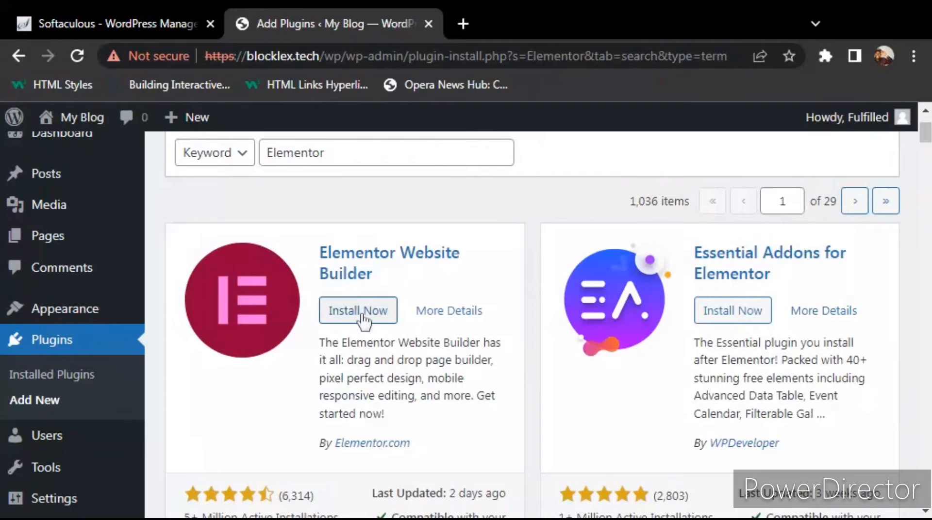
click(362, 313)
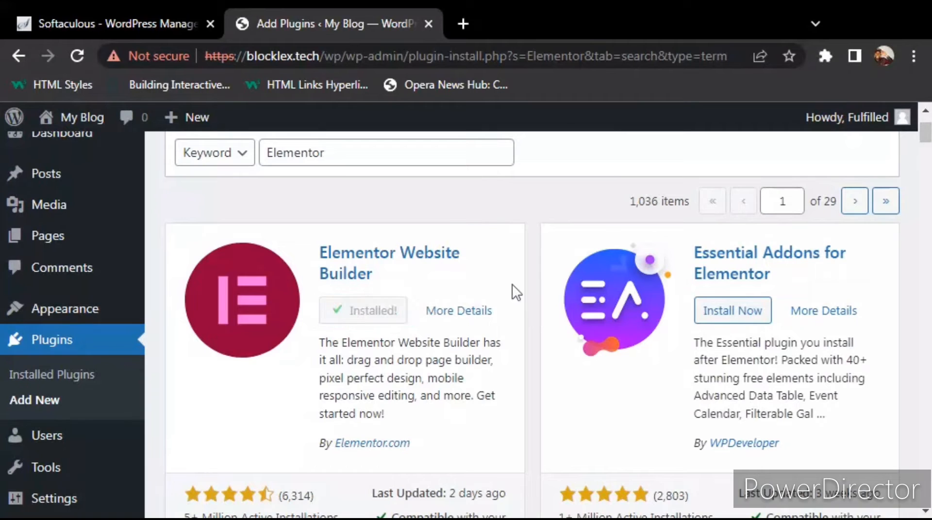
scroll(534, 283, down, 1)
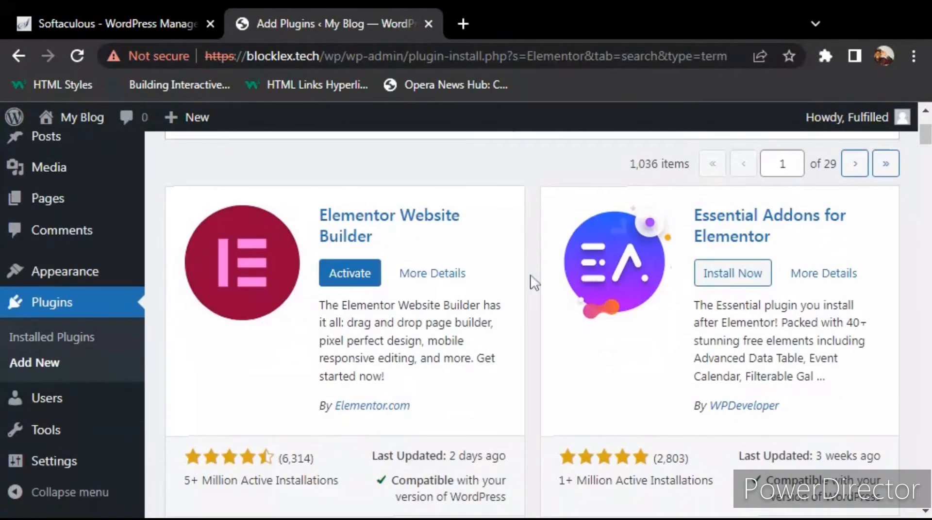
Install and activate the ElementsKit Elementor addons plugin by Wpmet from the Elementor search results.
scroll(533, 283, down, 2)
scroll(534, 282, down, 9)
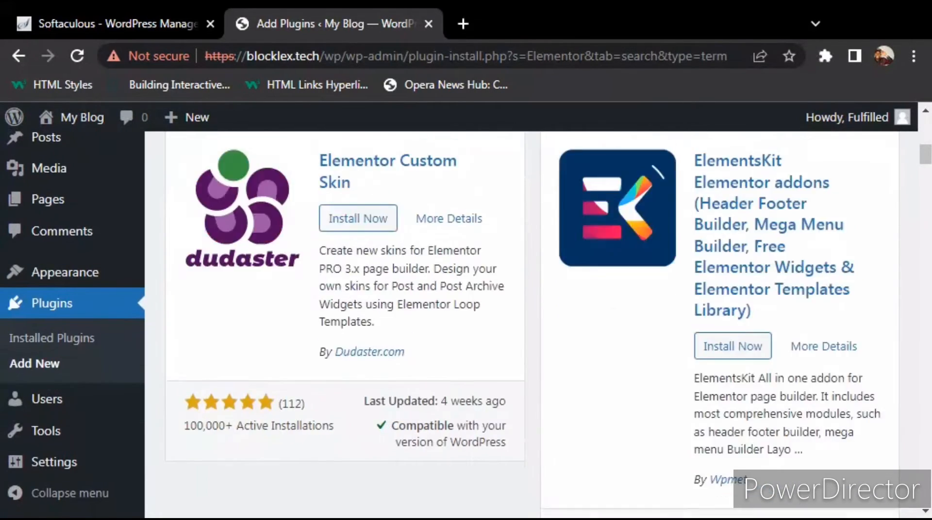
click(730, 350)
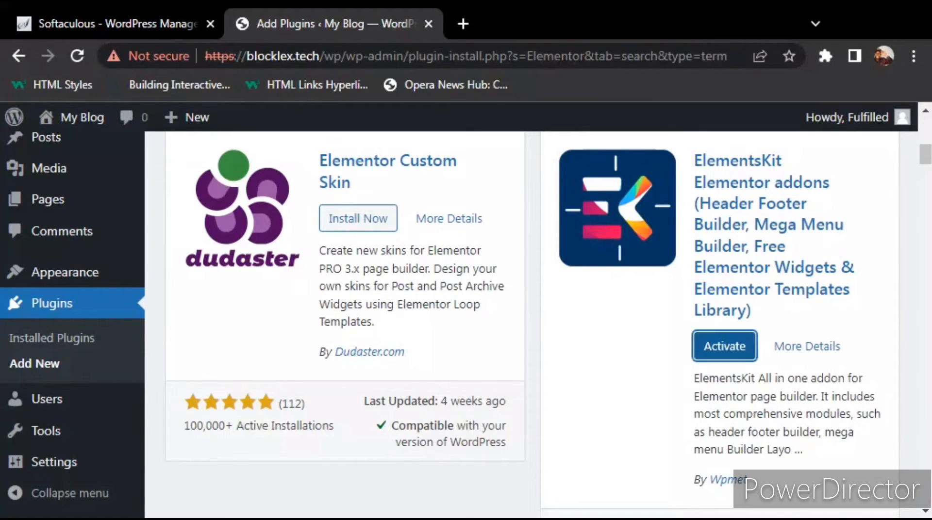
click(731, 356)
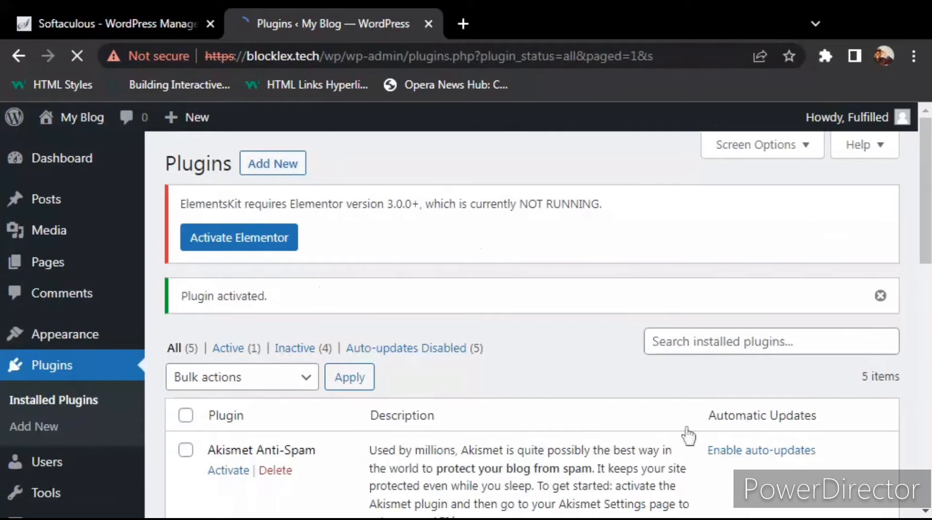
Activate the Elementor plugin in the list of installed plugins.
scroll(466, 315, down, 1)
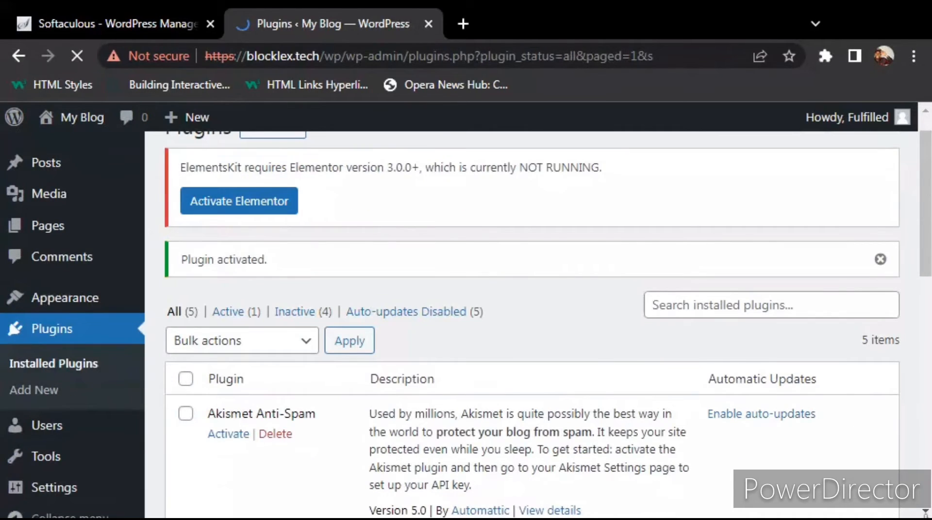
scroll(532, 315, down, 4)
scroll(532, 315, down, 1)
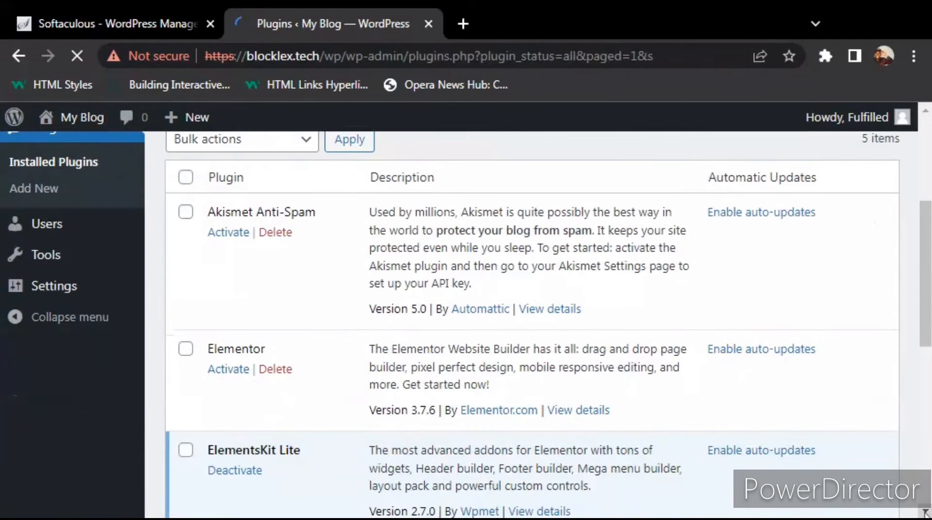
scroll(532, 315, down, 2)
scroll(532, 316, down, 2)
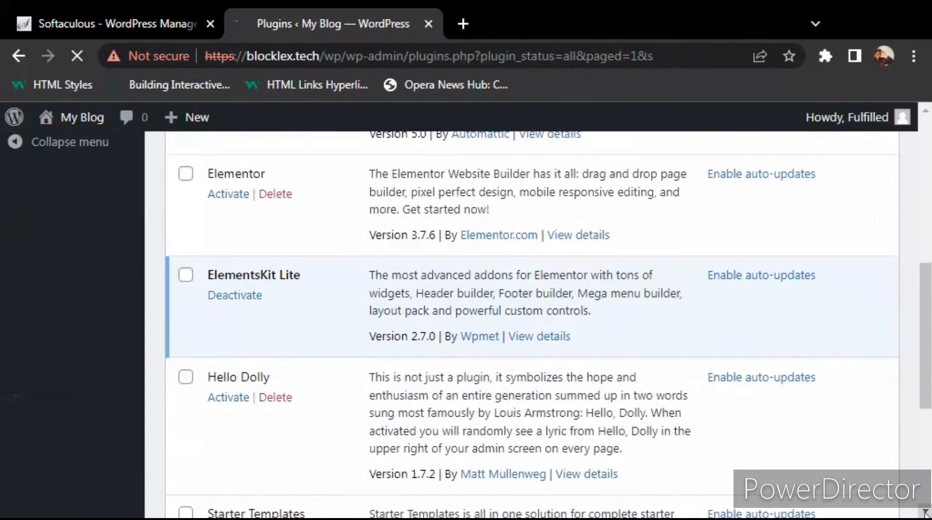
scroll(602, 361, down, 2)
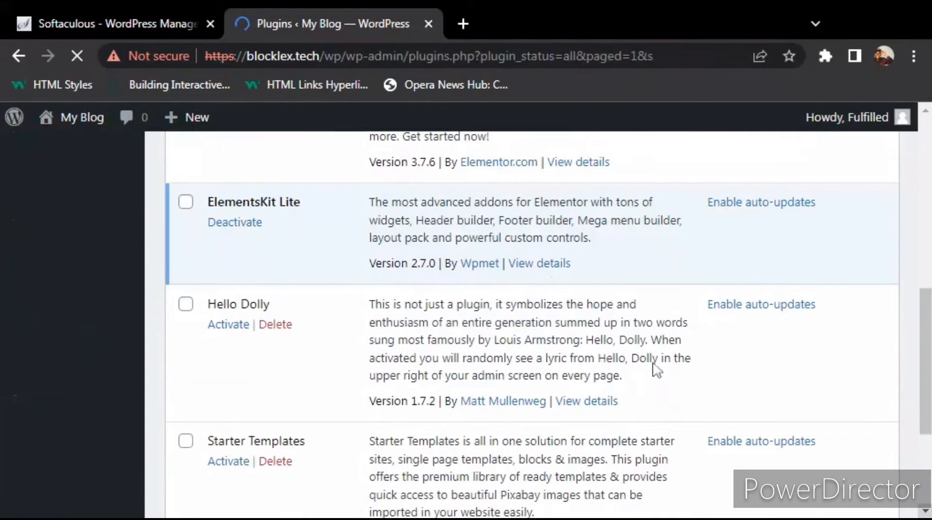
click(925, 510)
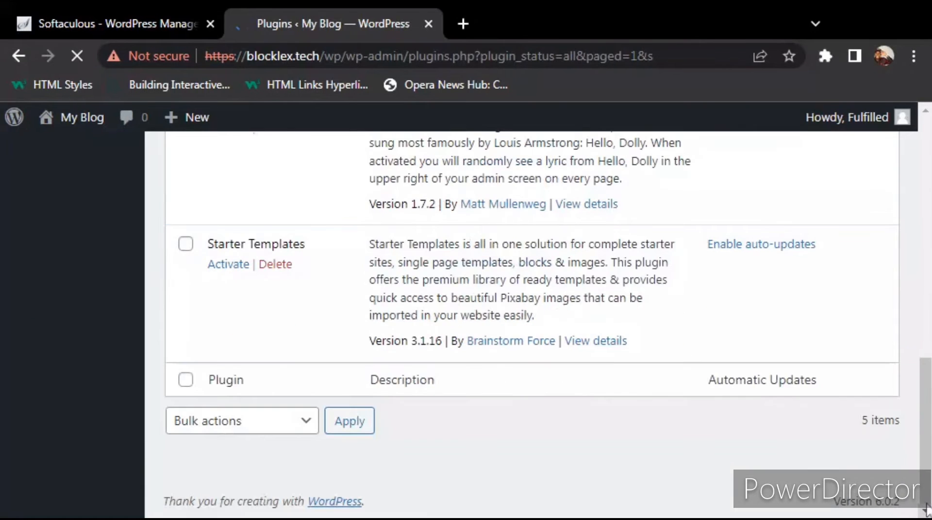
drag(923, 455, 927, 326)
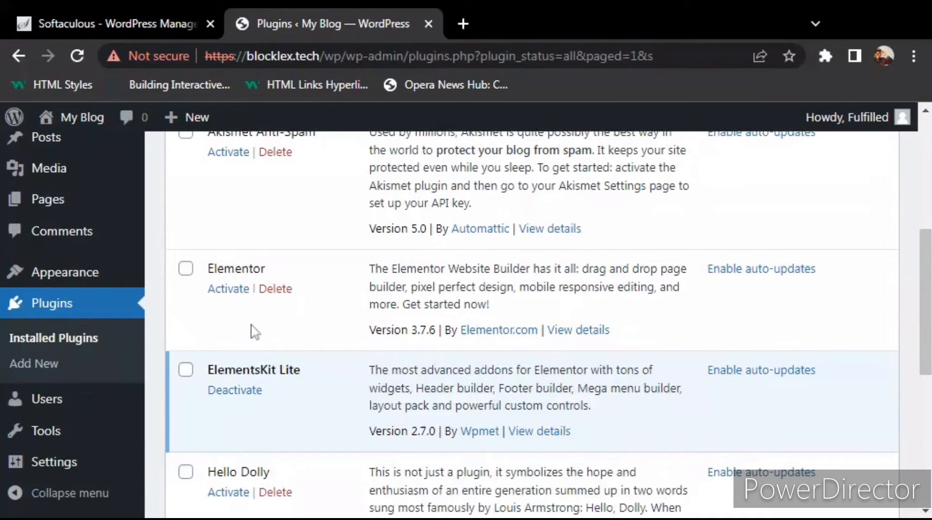
click(238, 297)
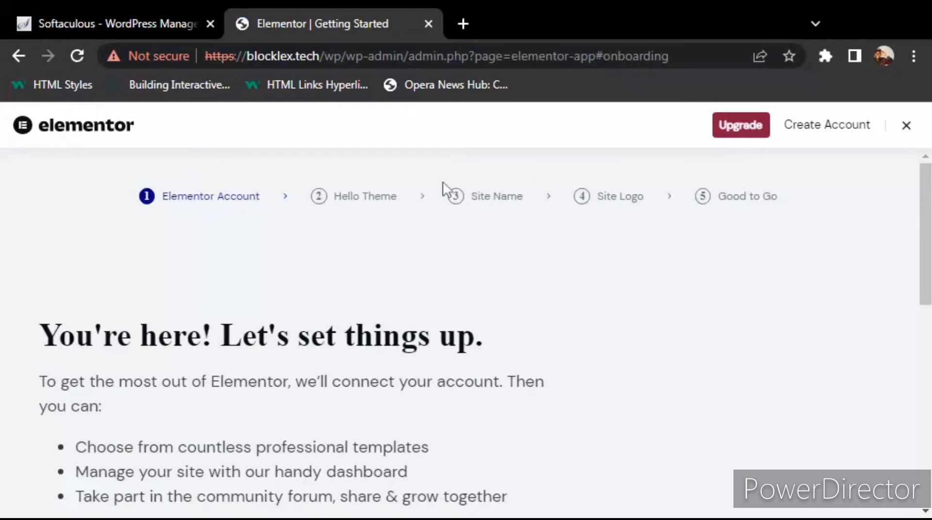
Close the Elementor setup wizard and dismiss the ElementsKit Lite notice on the dashboard.
click(906, 126)
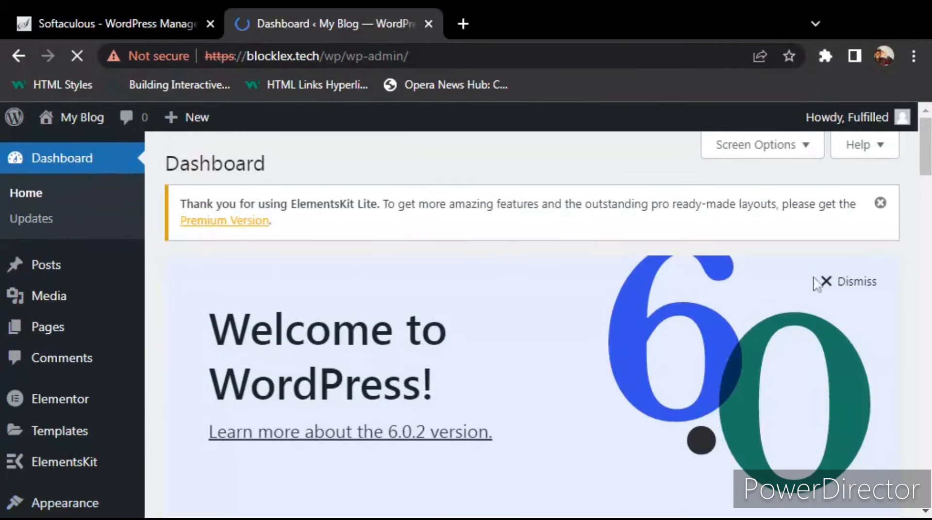
click(880, 204)
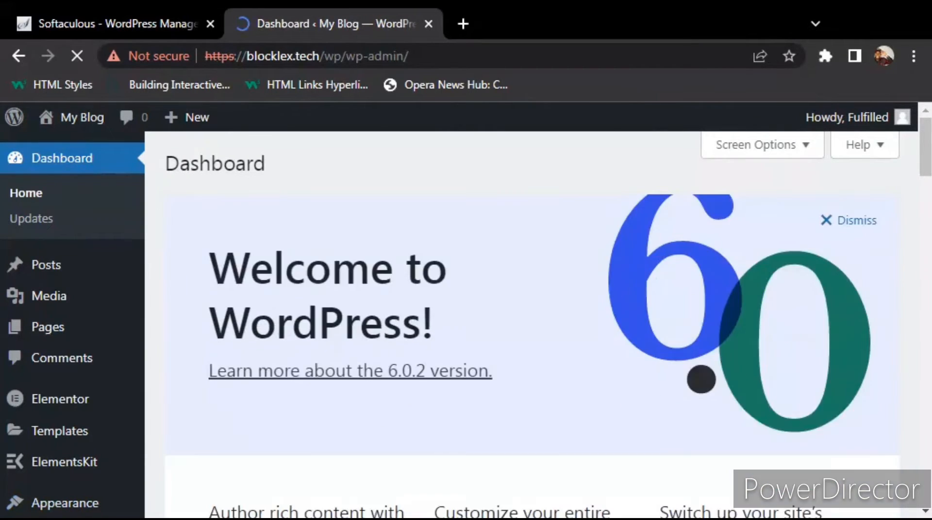
Open the installed plugins list and activate the Starter Templates plugin.
scroll(867, 480, down, 10)
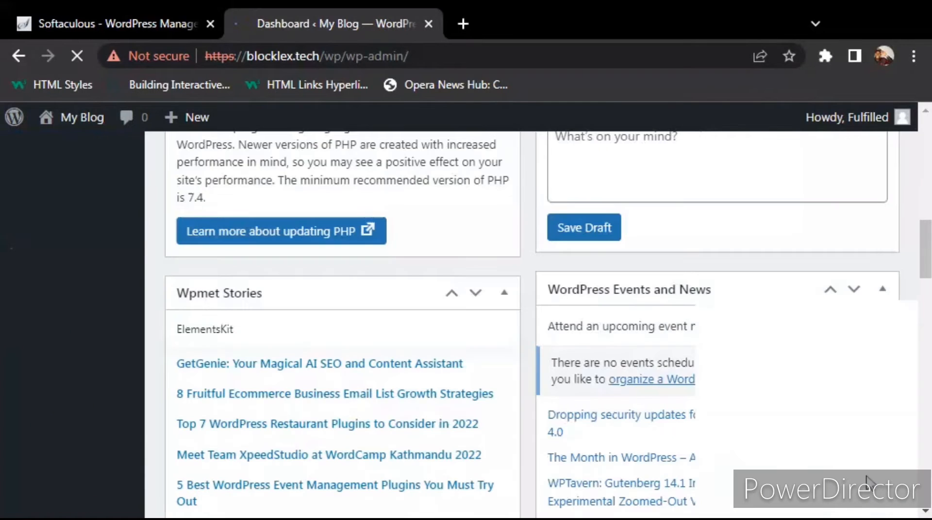
scroll(655, 330, up, 5)
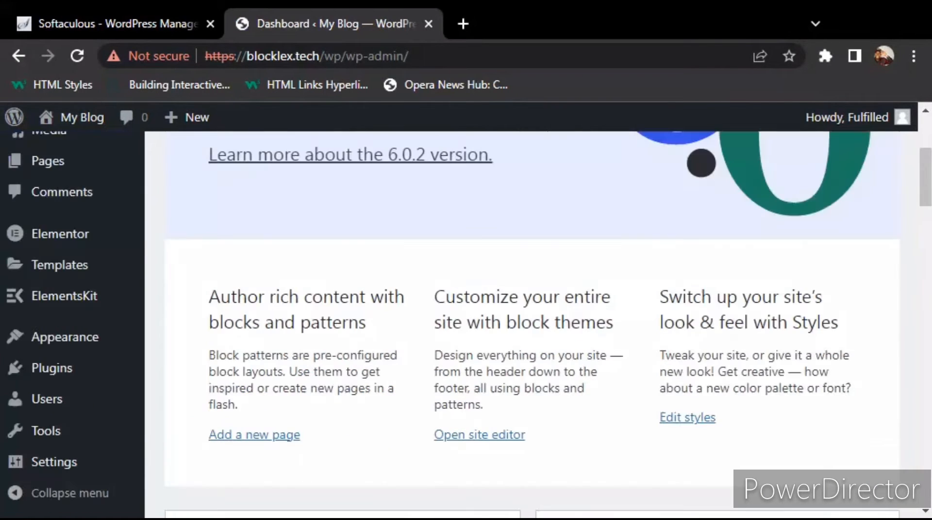
scroll(531, 325, up, 4)
scroll(632, 343, down, 2)
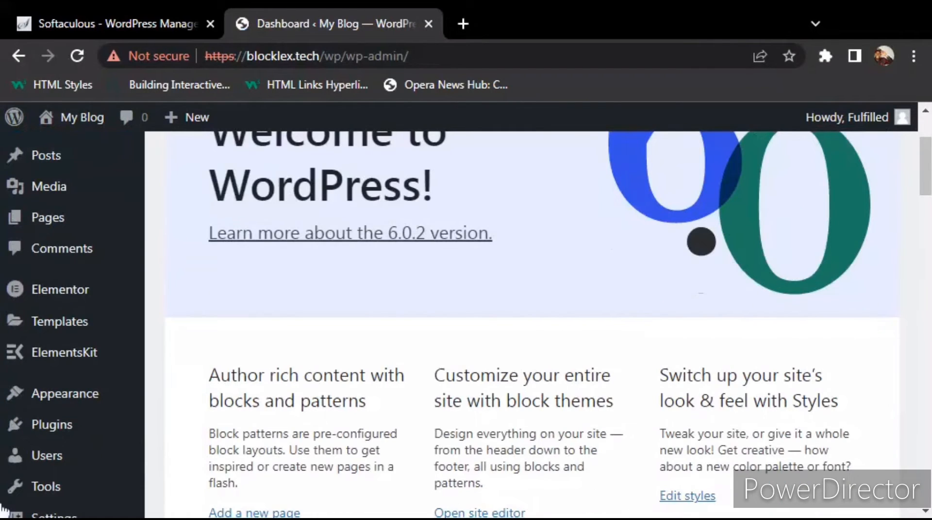
mouse_move(132, 439)
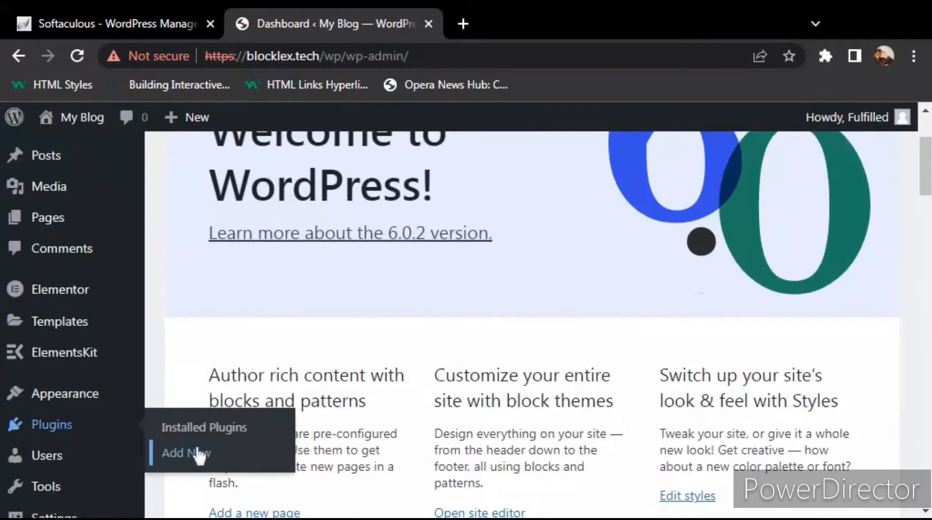
click(207, 436)
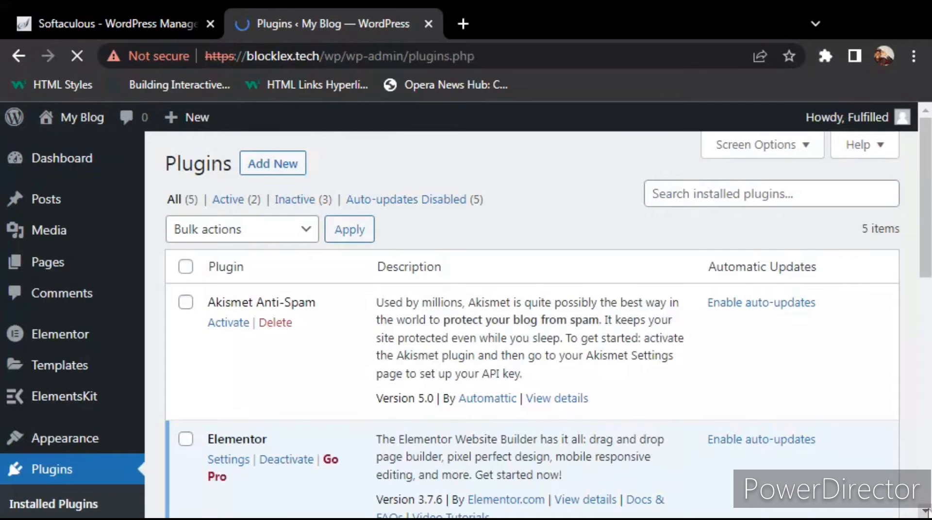
click(927, 510)
scroll(532, 321, down, 2)
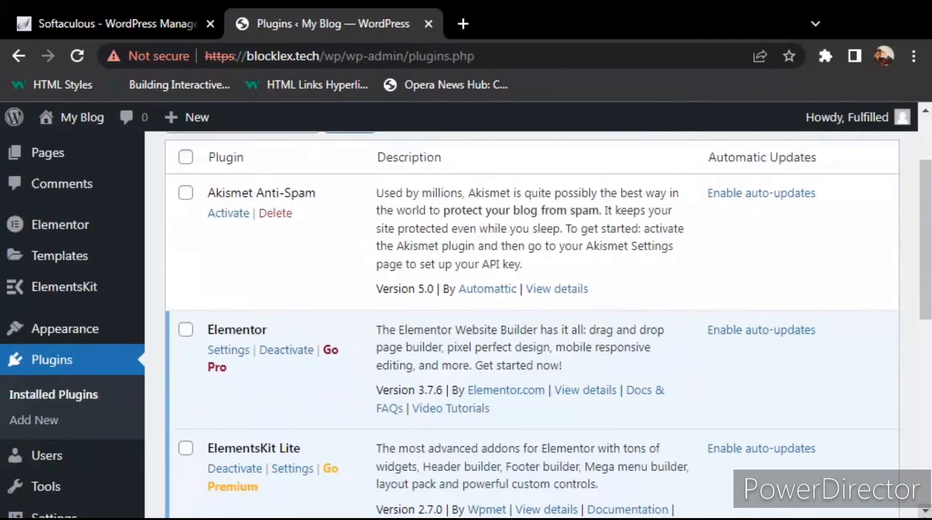
scroll(531, 320, down, 10)
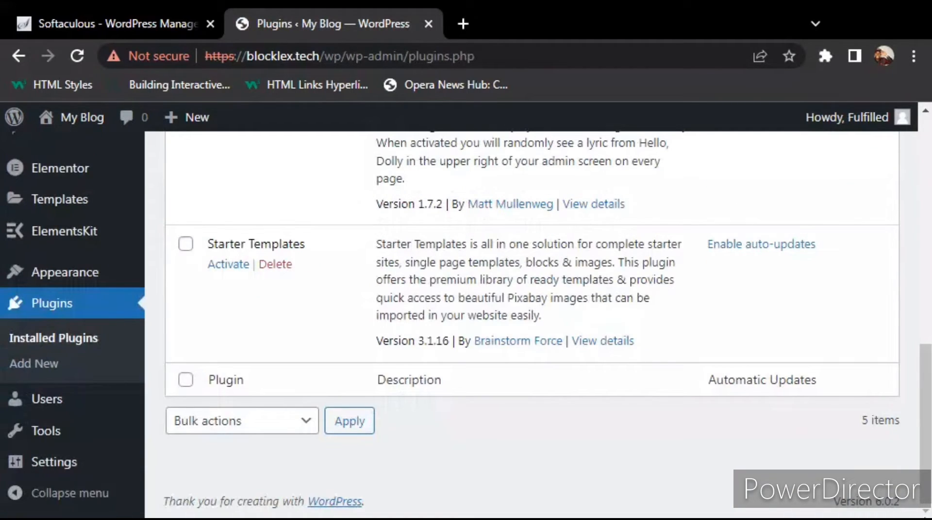
click(238, 267)
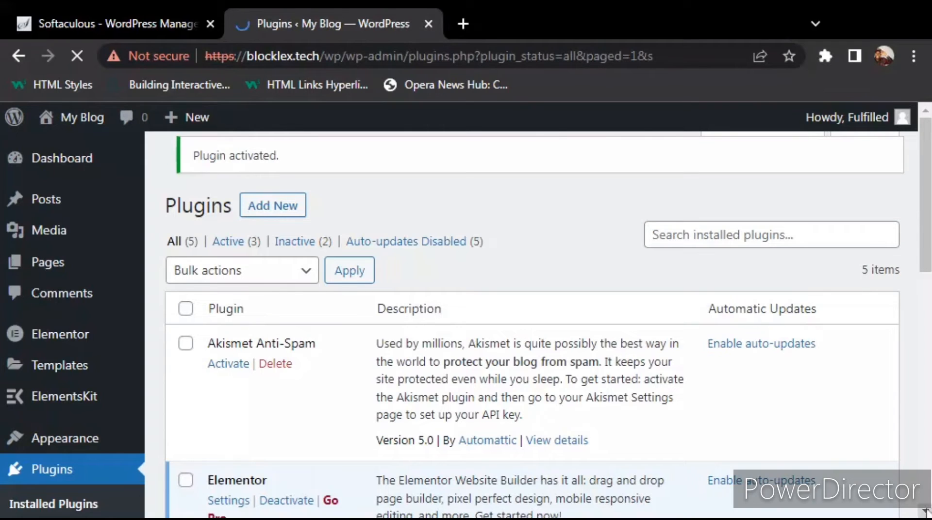
Examine the installed plugins list to check which plugins are active.
scroll(924, 512, down, 2)
scroll(925, 511, down, 2)
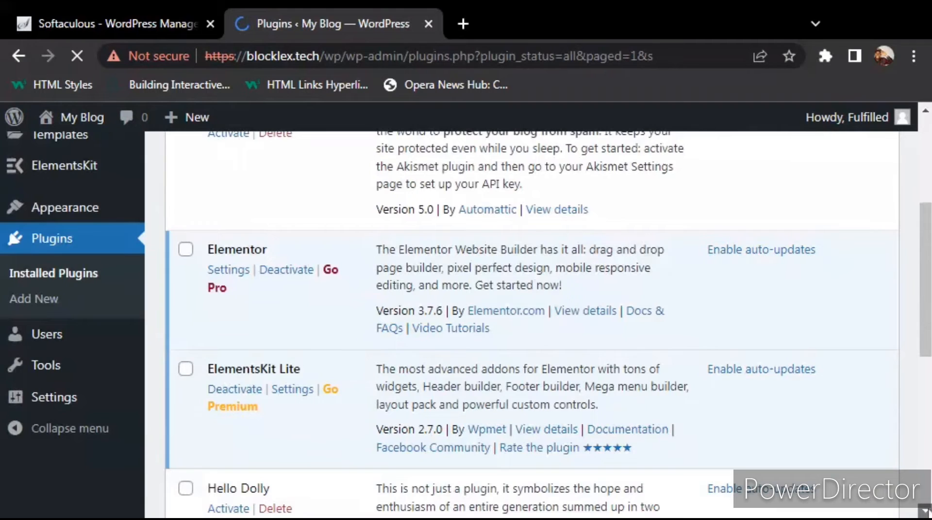
scroll(924, 512, down, 7)
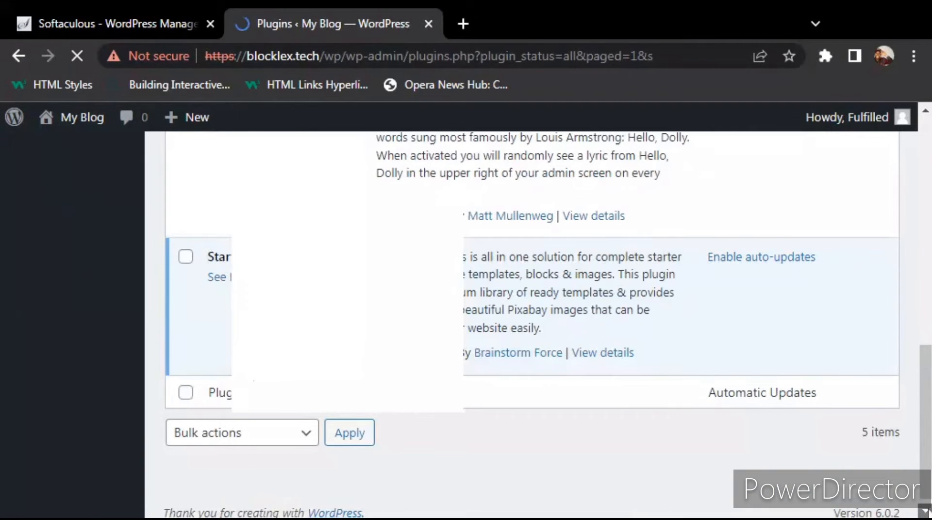
scroll(924, 512, down, 1)
drag(922, 387, 929, 202)
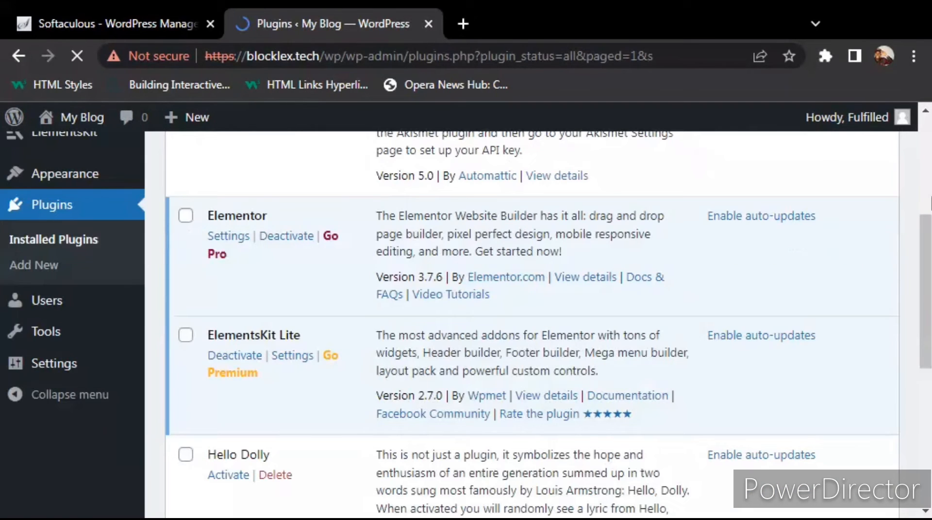
click(925, 145)
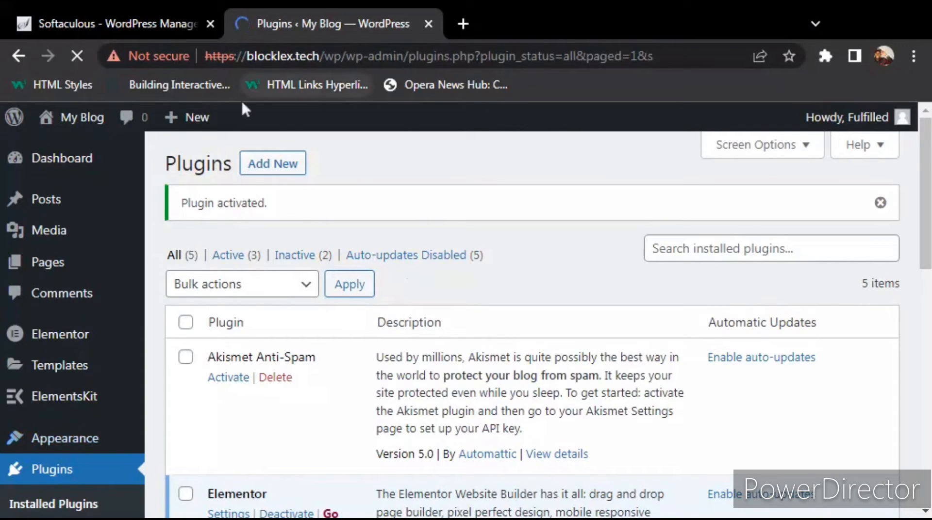
Open the Starter Templates setup and choose Elementor as the page builder.
click(76, 56)
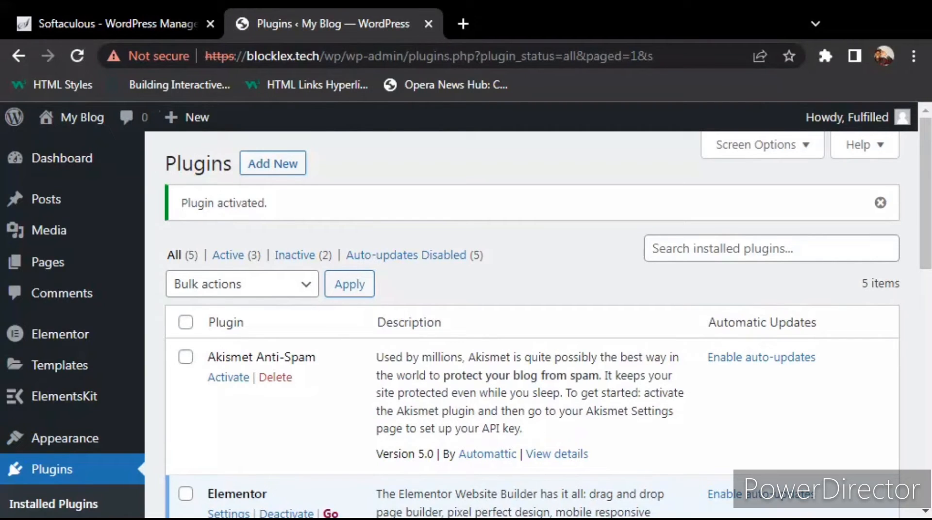
mouse_move(89, 442)
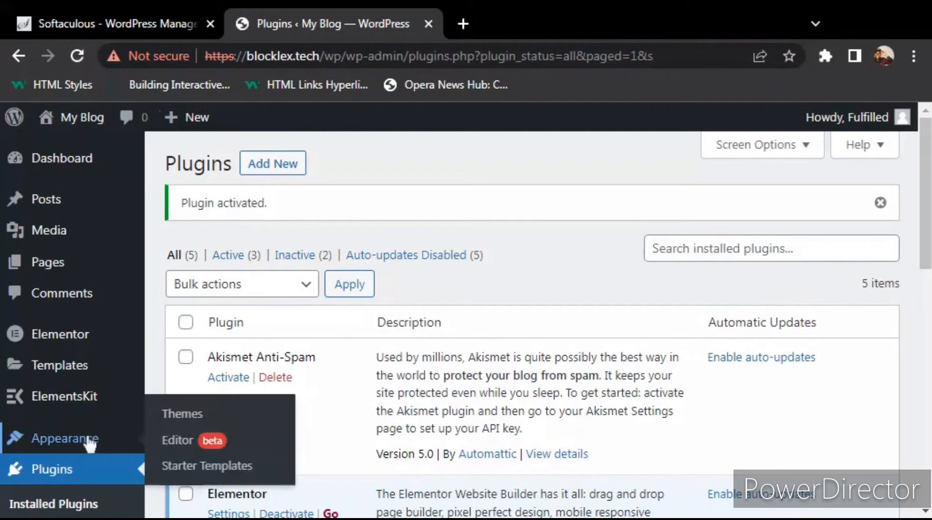
click(182, 467)
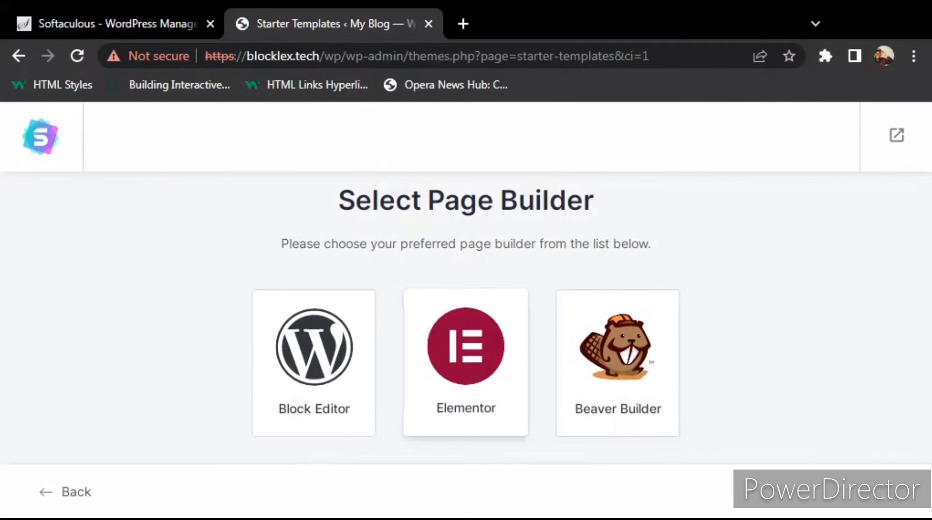
click(466, 354)
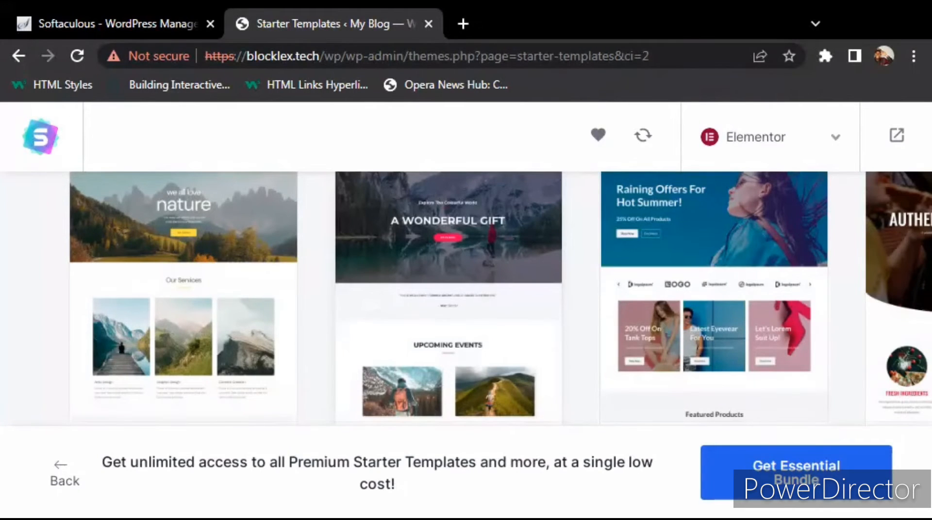
Browse the Elementor starter templates page and view the website types listed under Professionals.
scroll(466, 298, down, 8)
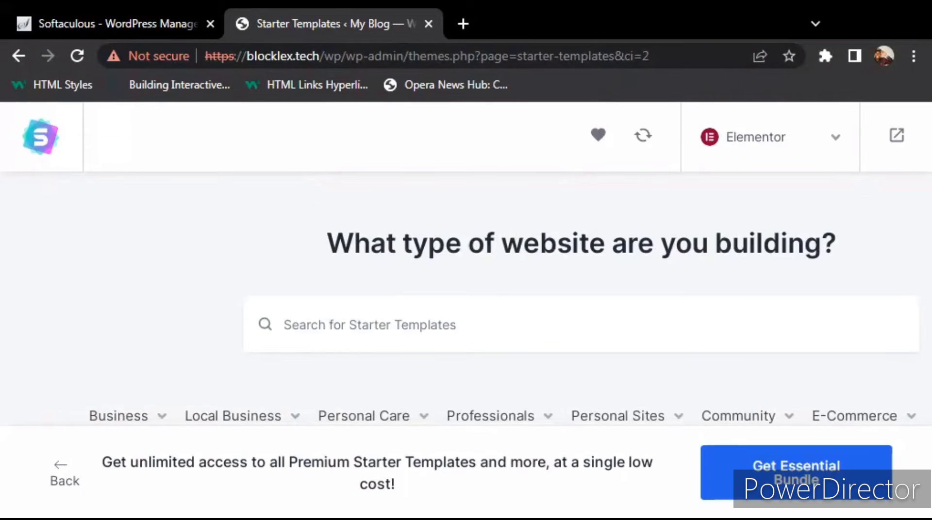
scroll(466, 298, down, 1)
scroll(566, 267, down, 1)
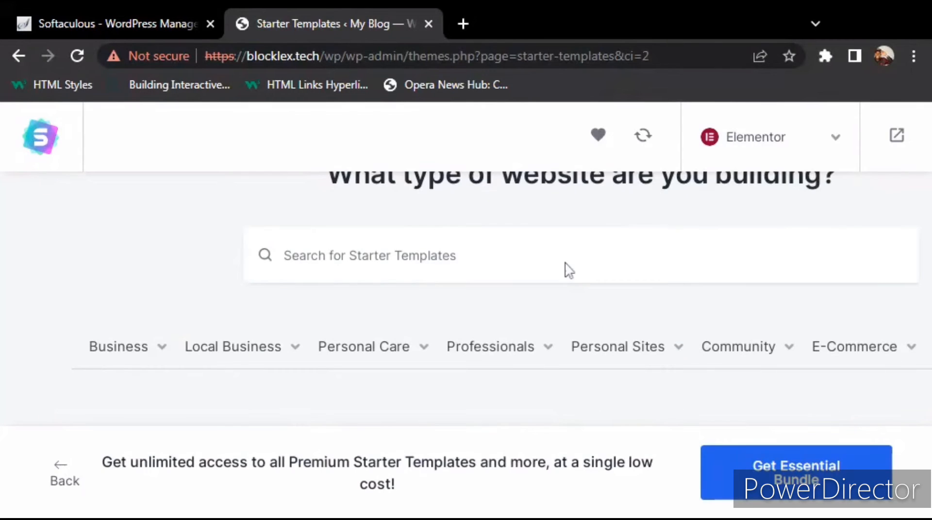
click(548, 350)
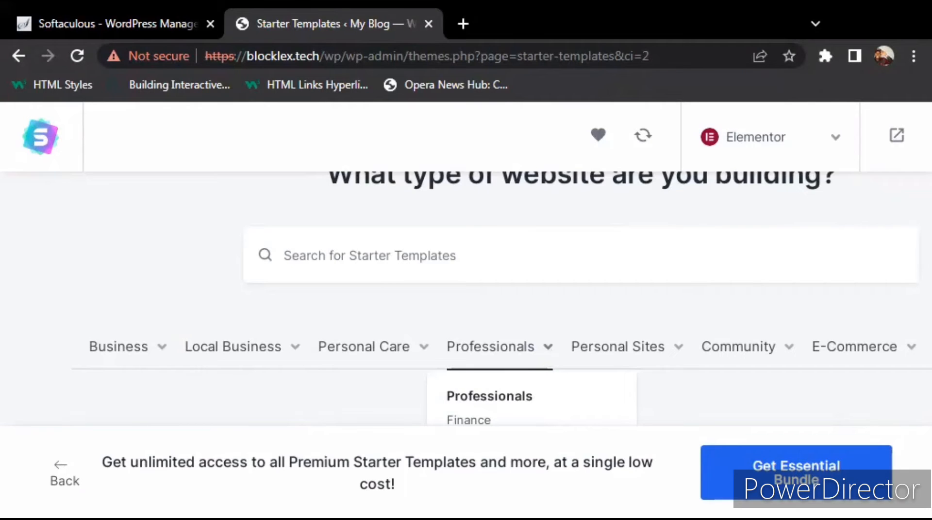
scroll(466, 299, down, 1)
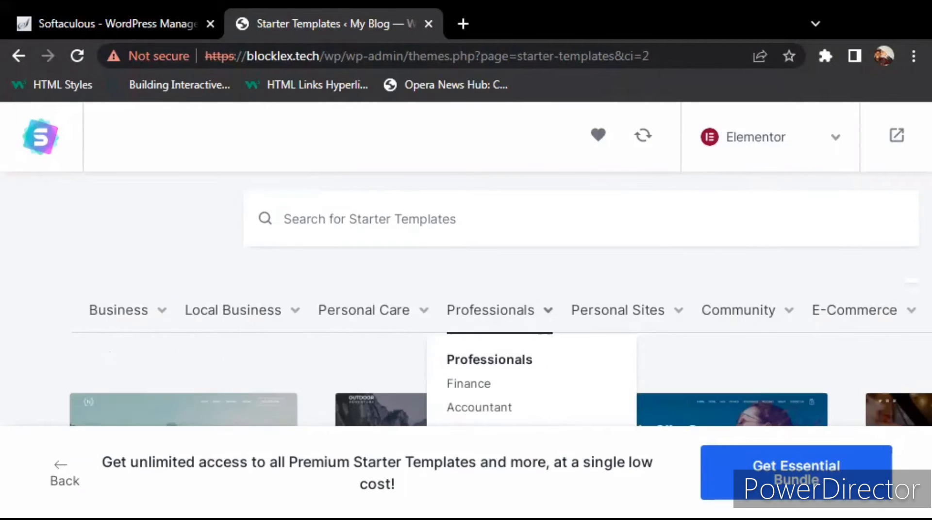
scroll(500, 299, down, 1)
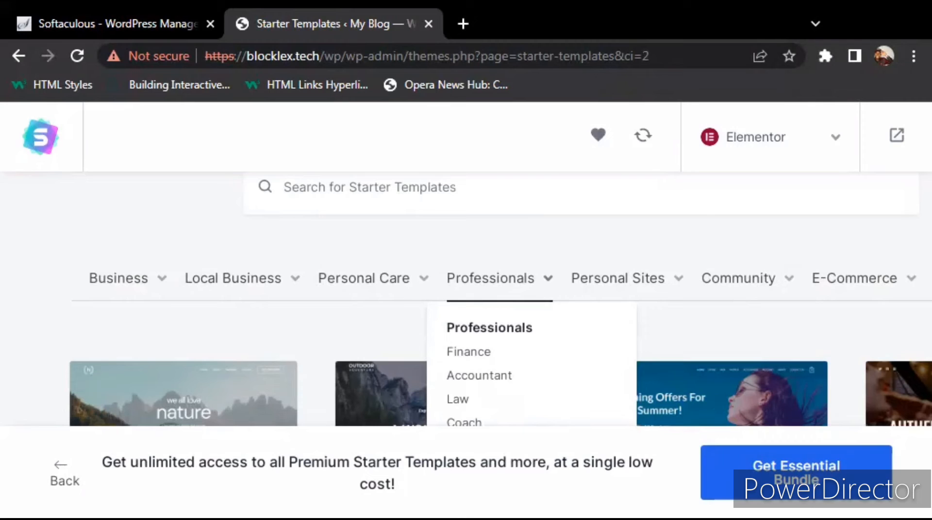
scroll(529, 367, down, 1)
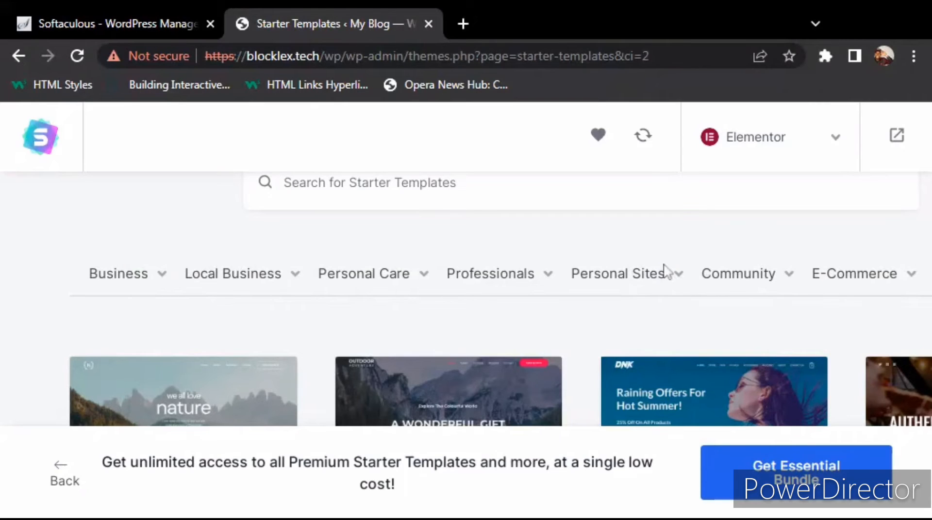
Examine the website types offered under Personal Sites, Community, E-Commerce, Personal Care, Local Business and Business.
click(676, 286)
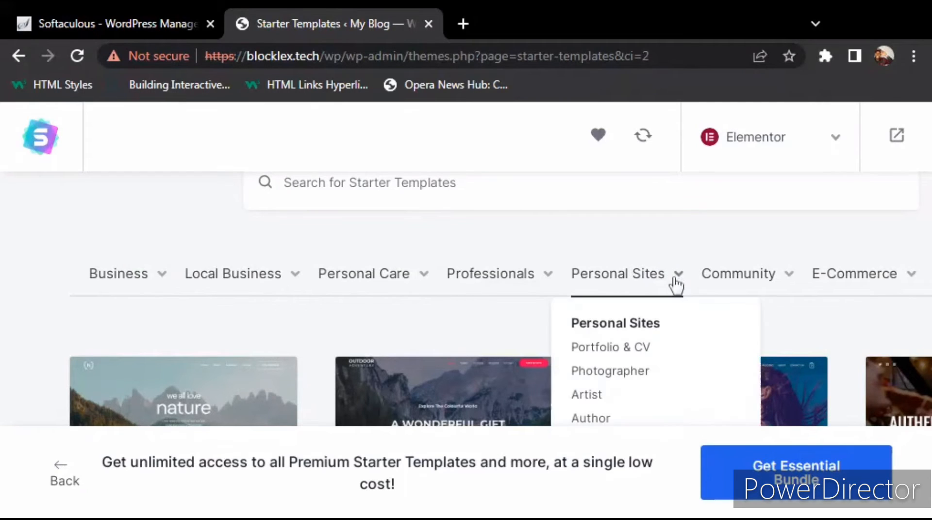
click(623, 346)
click(610, 371)
click(789, 274)
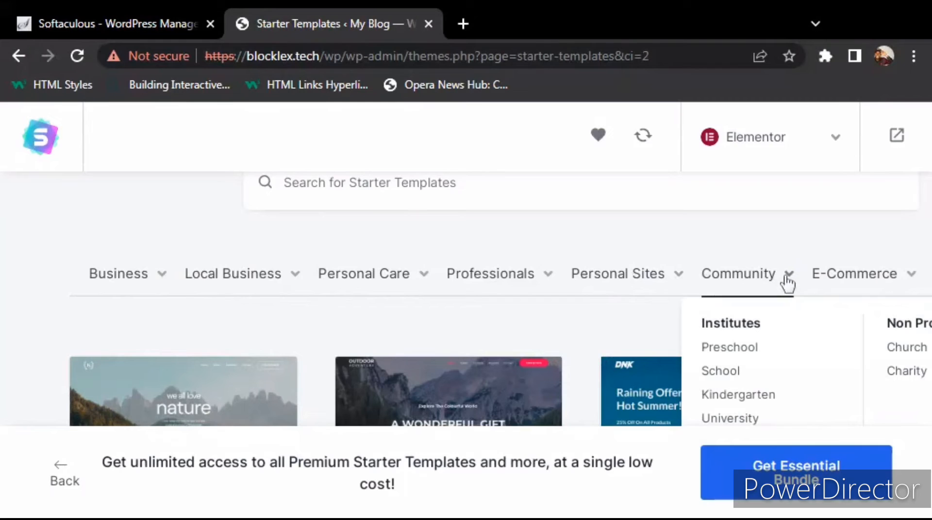
click(749, 376)
click(908, 286)
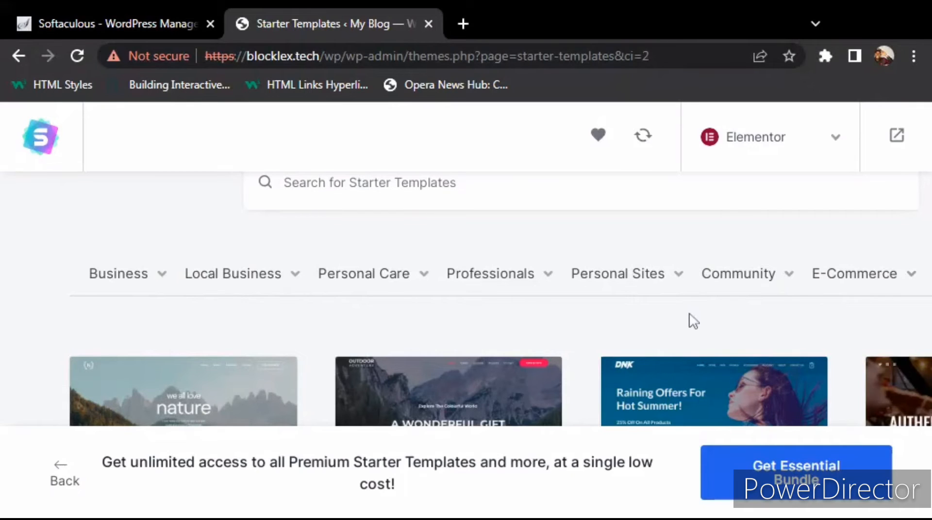
mouse_move(784, 307)
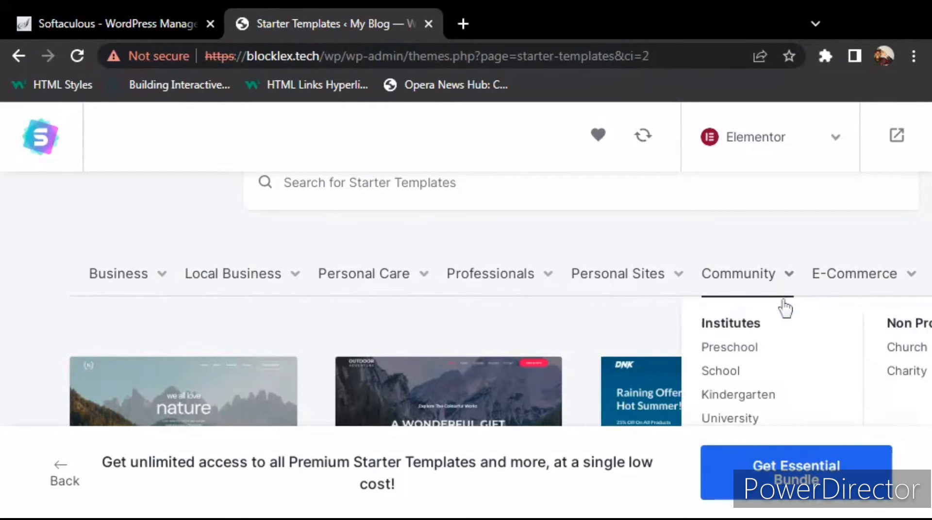
mouse_move(825, 285)
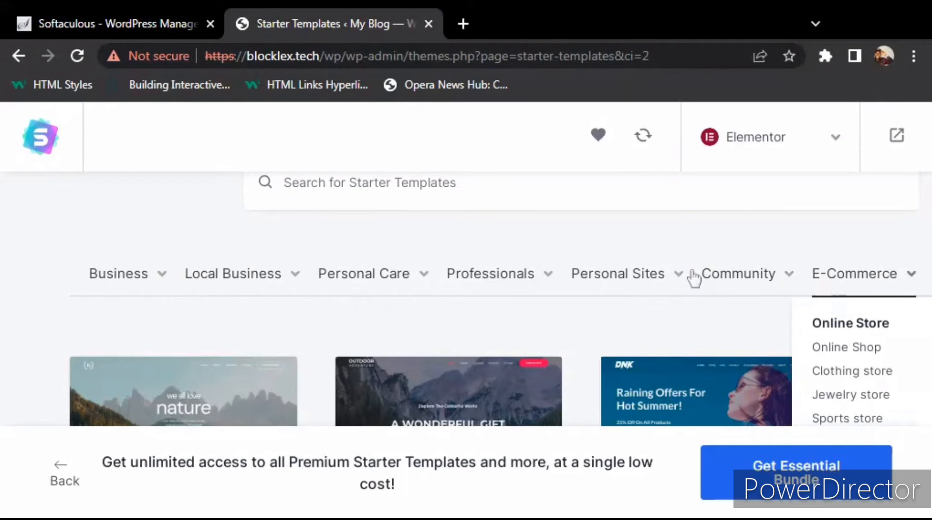
mouse_move(425, 279)
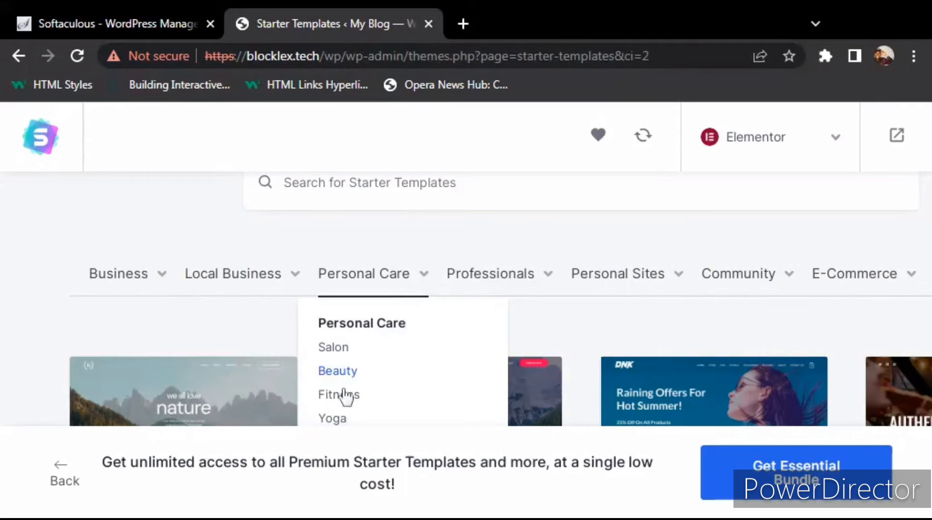
click(374, 290)
mouse_move(279, 291)
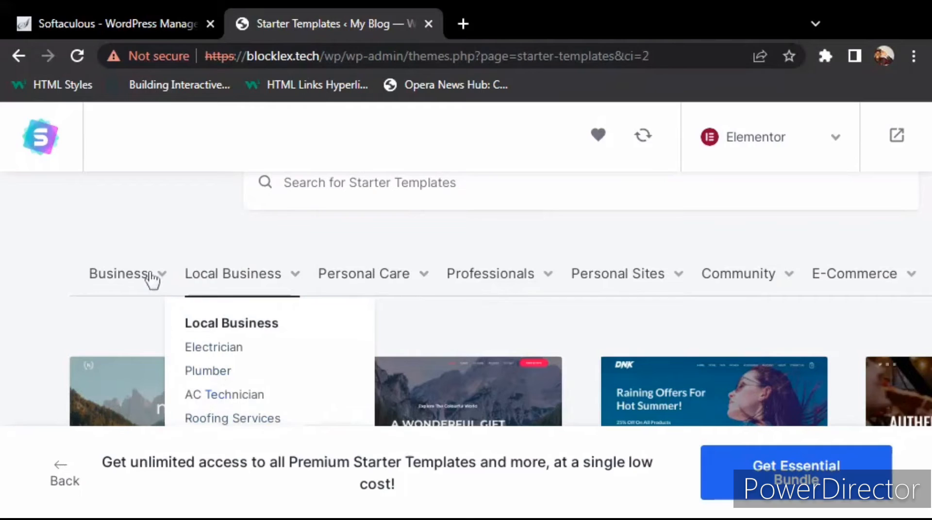
click(151, 276)
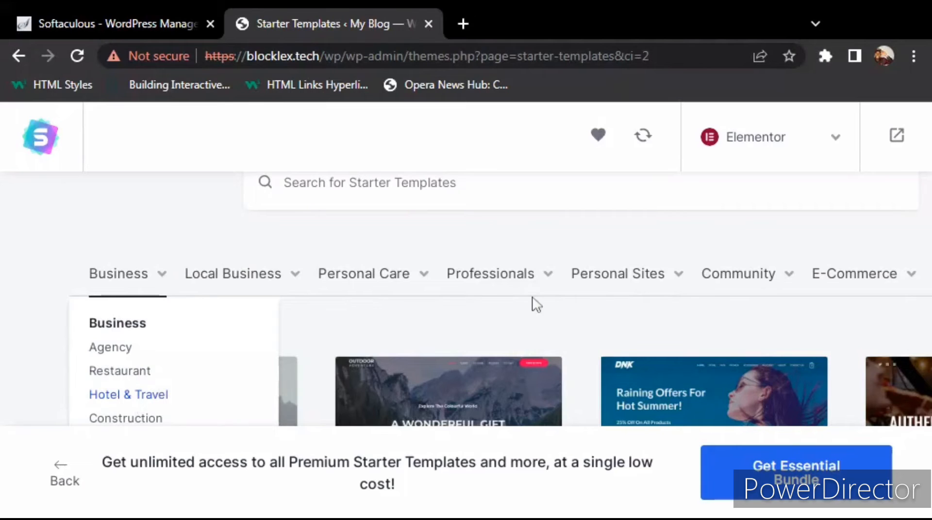
Filter the starter templates by Portfolio & CV under Personal Sites and select the Personal Portfolio template.
mouse_move(642, 278)
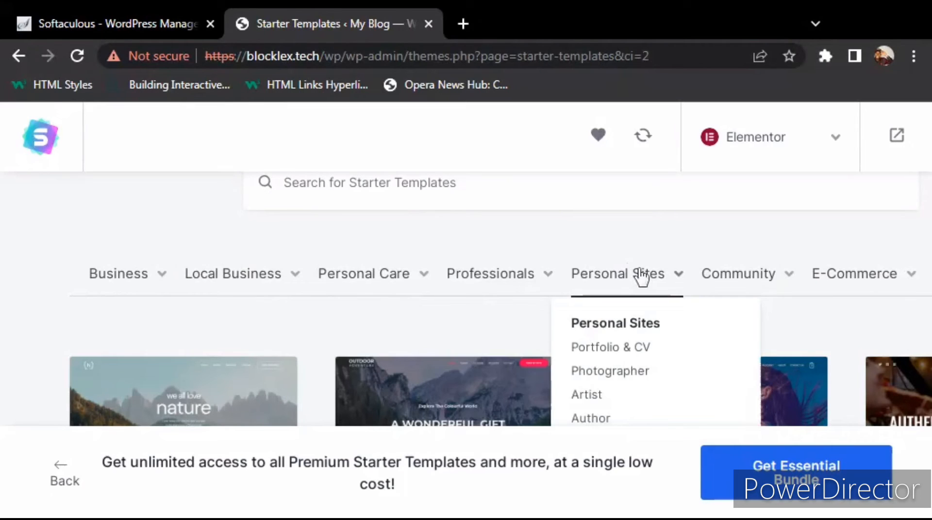
click(619, 353)
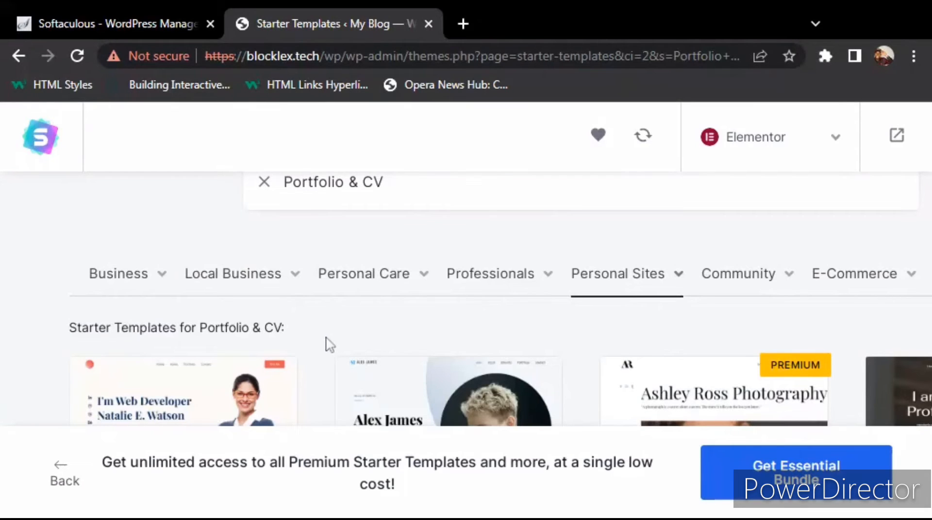
scroll(328, 344, down, 2)
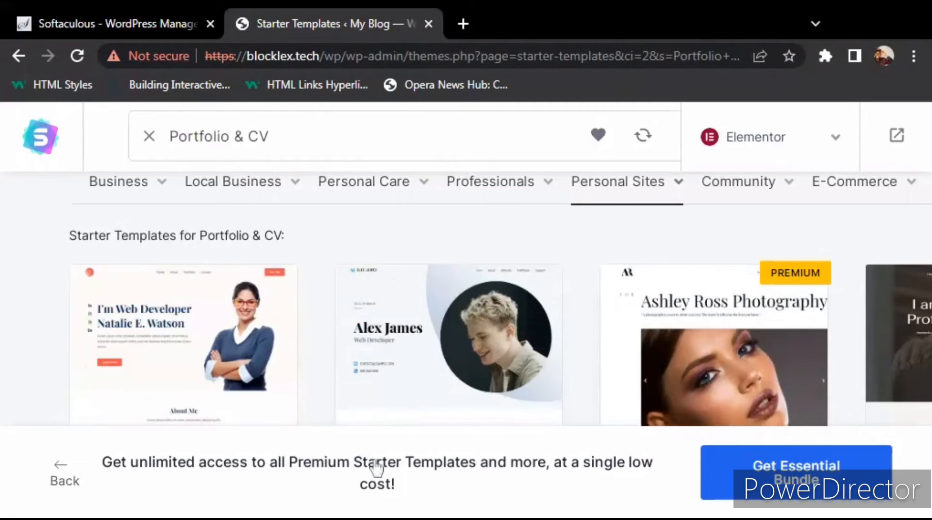
click(230, 329)
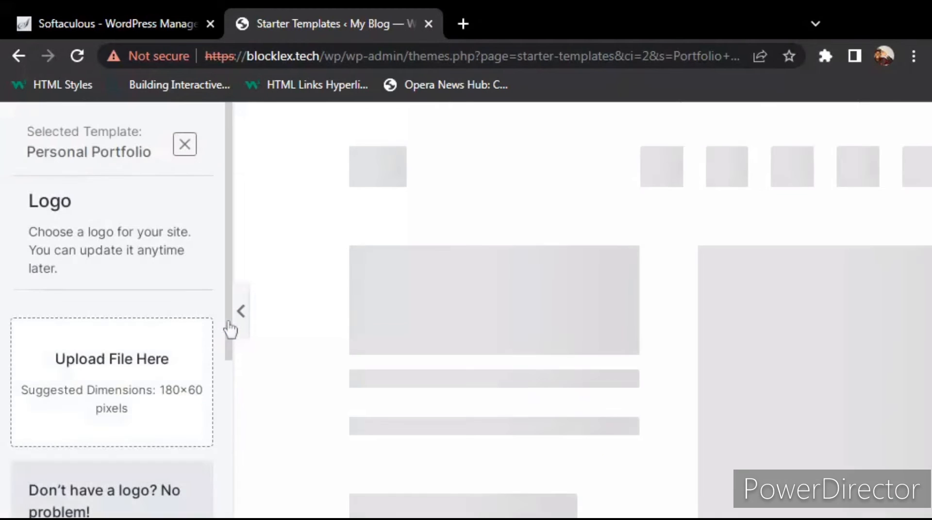
Skip the logo upload for the Personal Portfolio template and continue to the colour and font settings.
scroll(227, 382, down, 5)
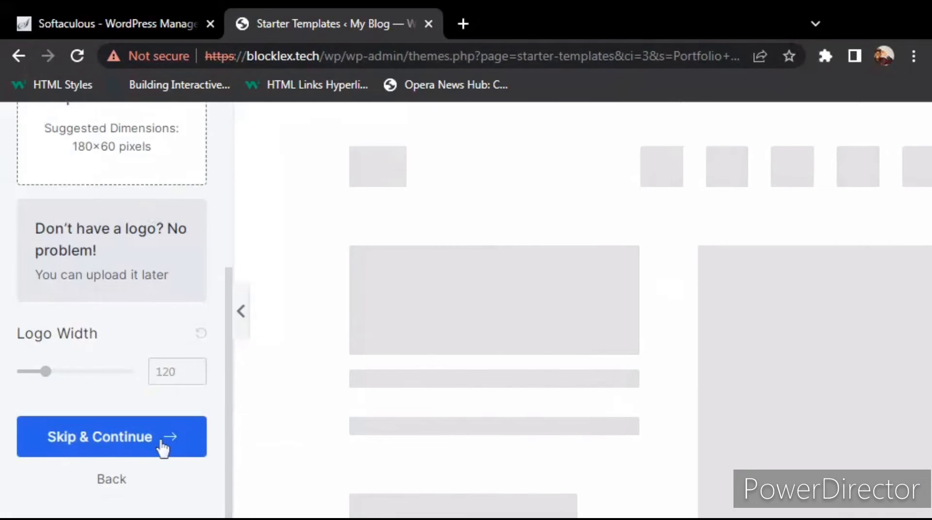
click(162, 443)
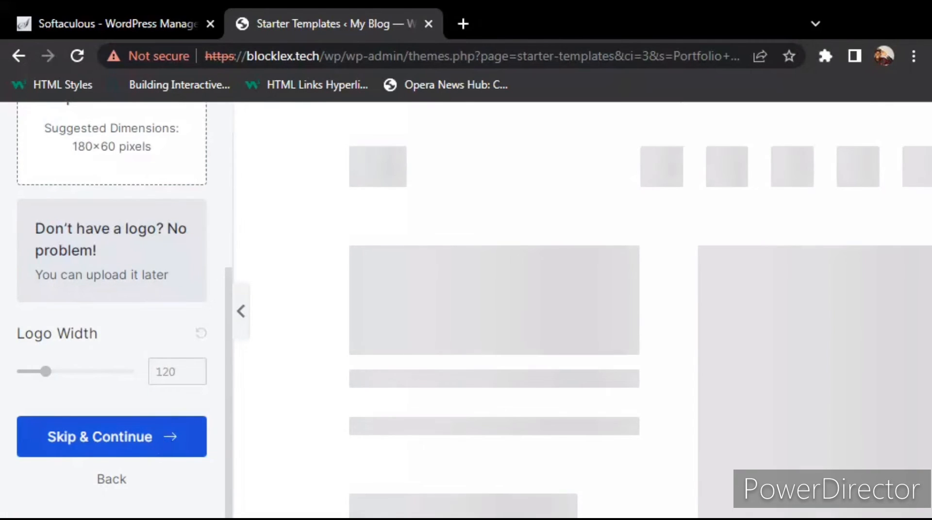
click(163, 450)
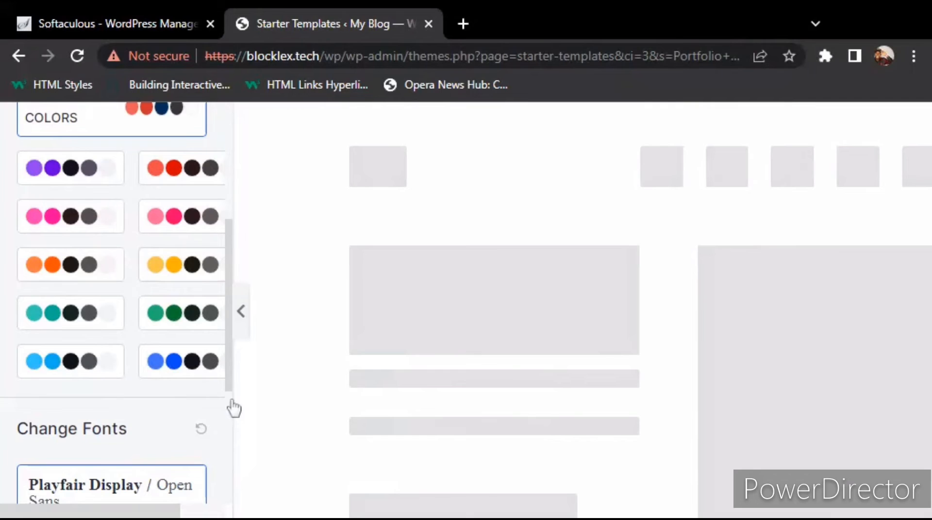
Apply the dark green colour palette, keep the Playfair Display / Open Sans fonts, and continue to the final setup form.
click(184, 313)
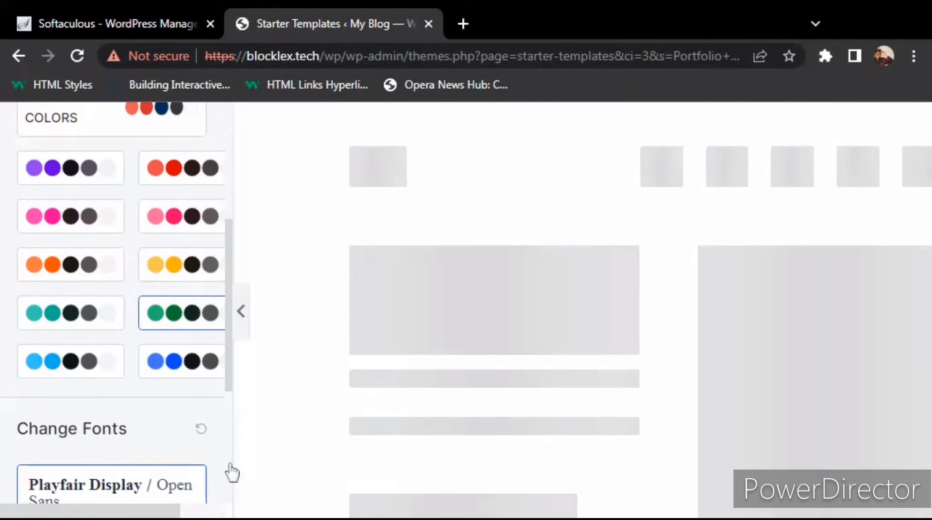
scroll(131, 391, down, 4)
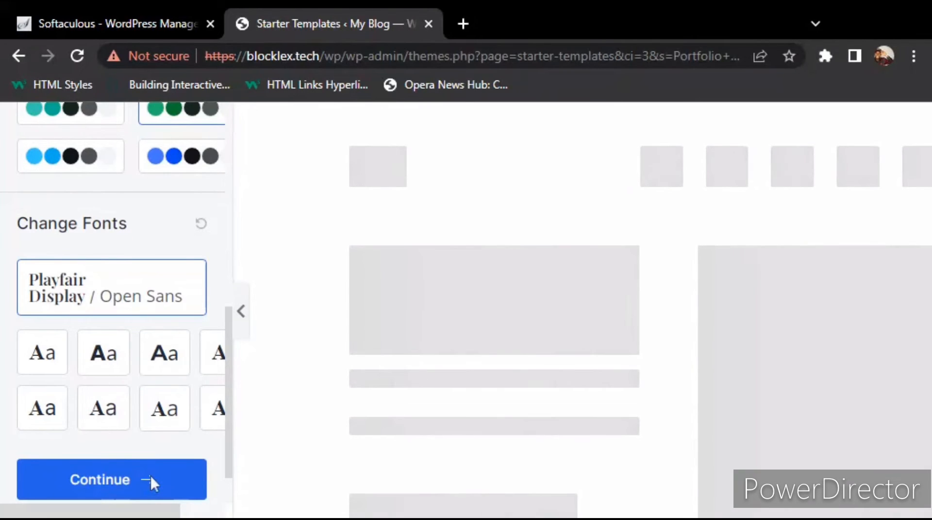
scroll(156, 485, down, 1)
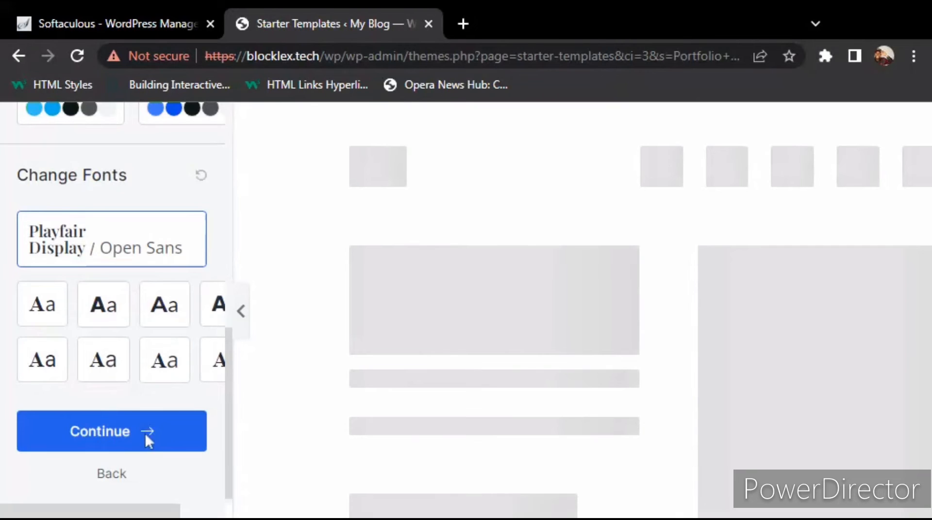
click(160, 441)
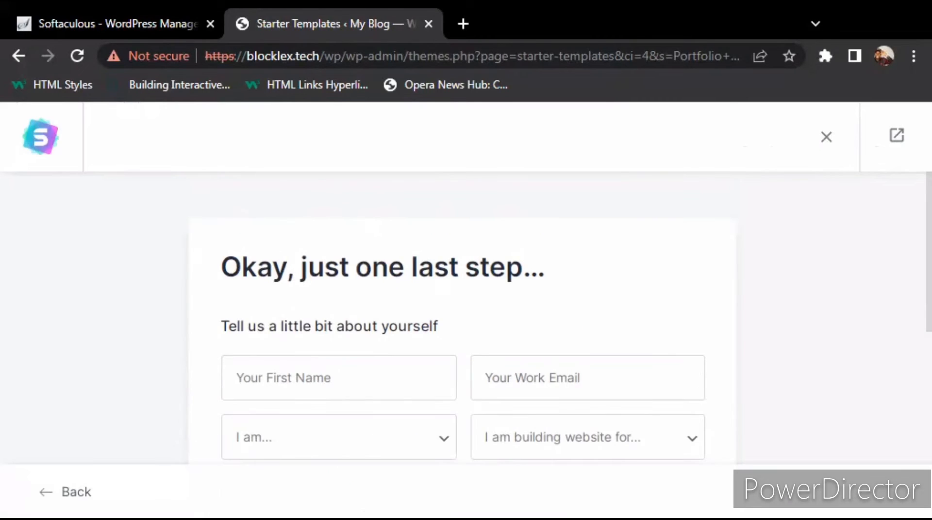
Fill in the first name and work email in the final setup form and set the experience level to Expert.
click(339, 378)
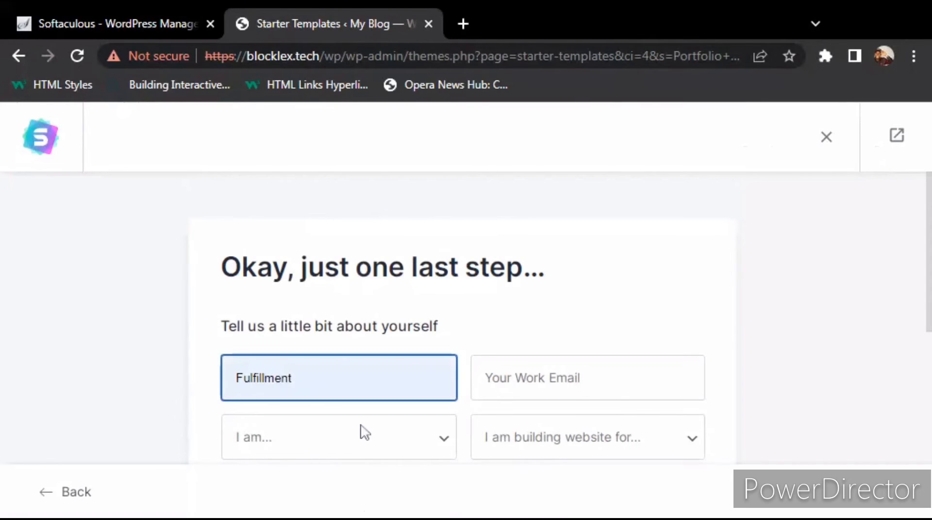
click(517, 383)
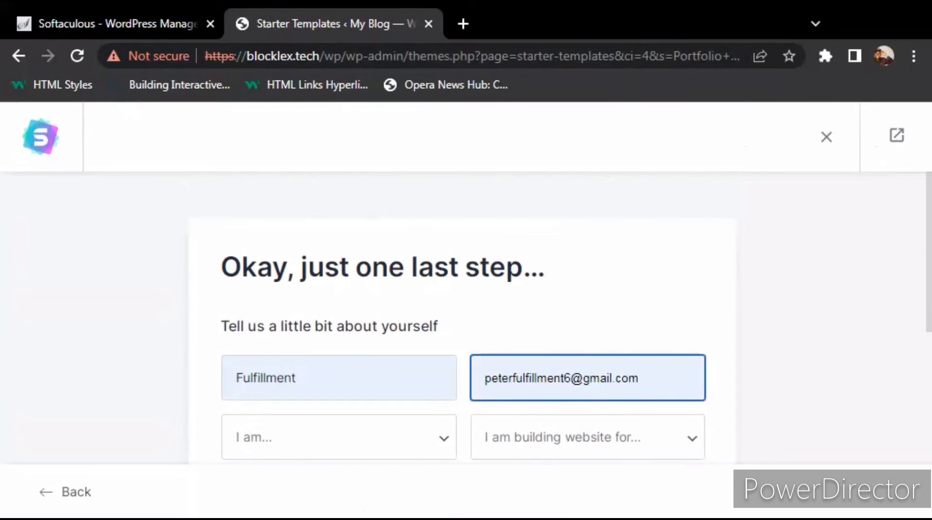
click(376, 454)
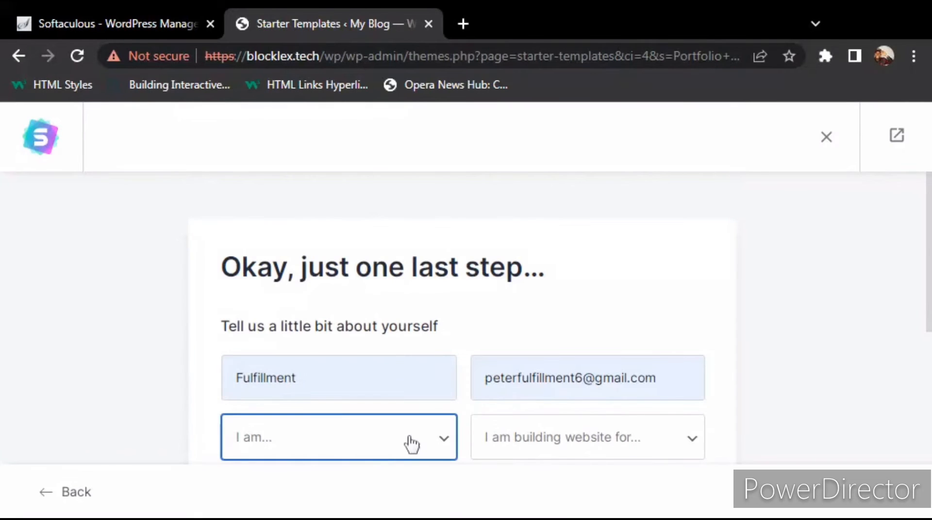
click(306, 412)
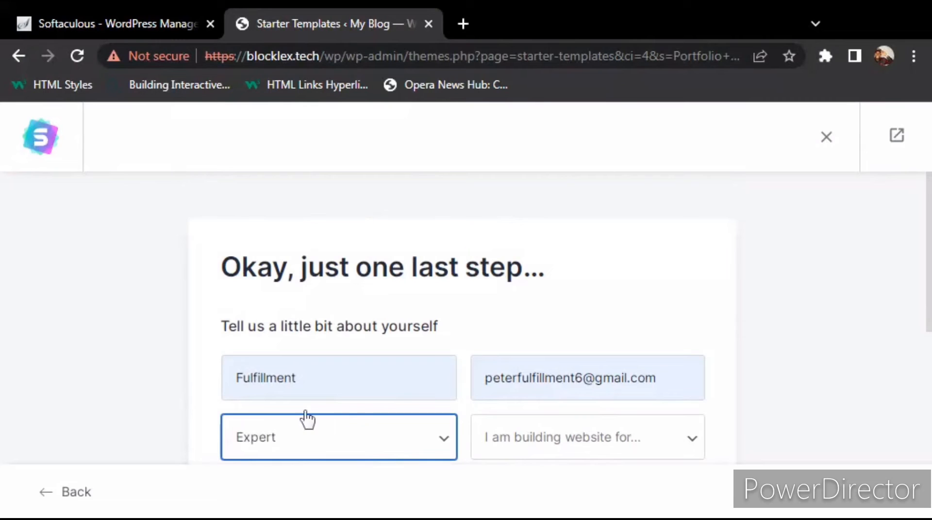
click(743, 430)
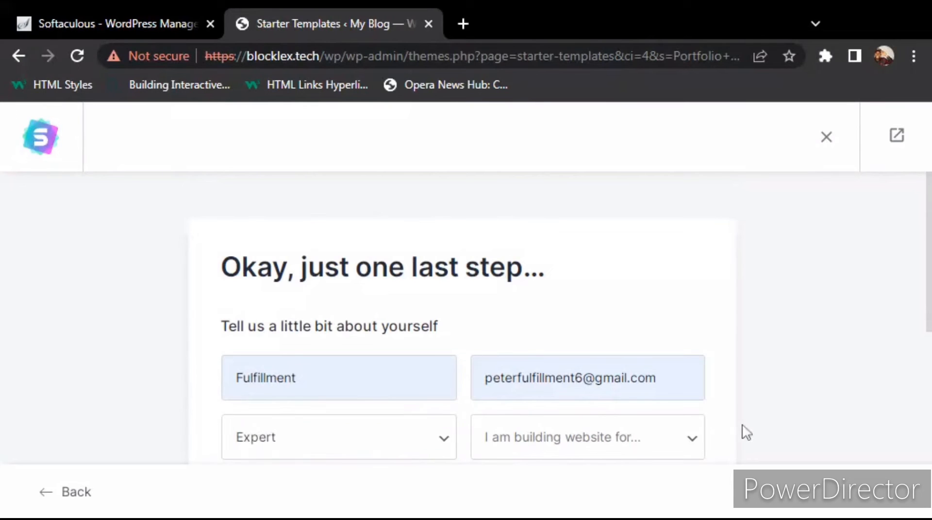
State that the website is being built for Myself/My Company.
scroll(745, 432, down, 1)
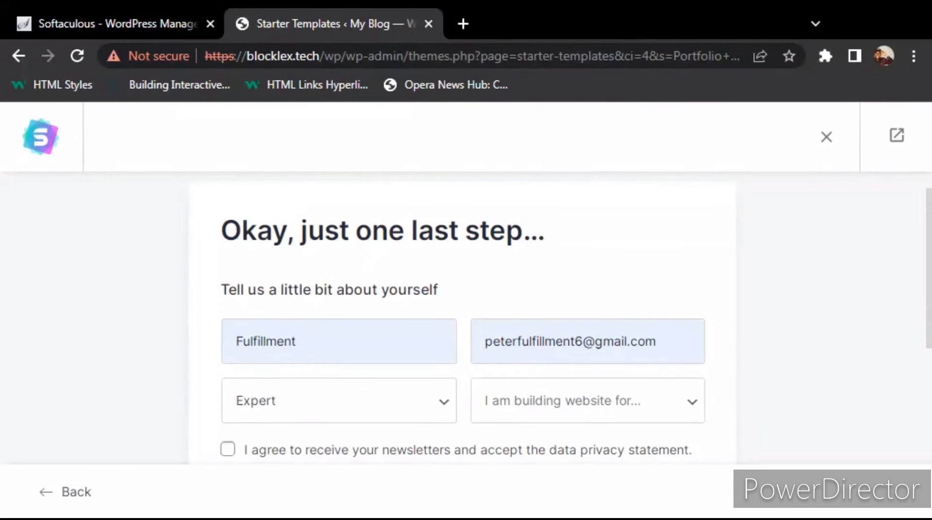
click(695, 410)
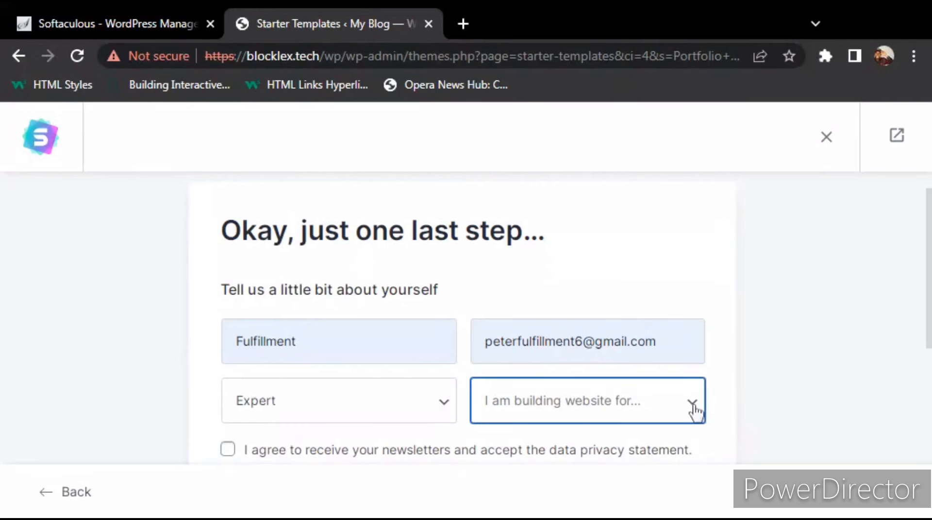
click(638, 495)
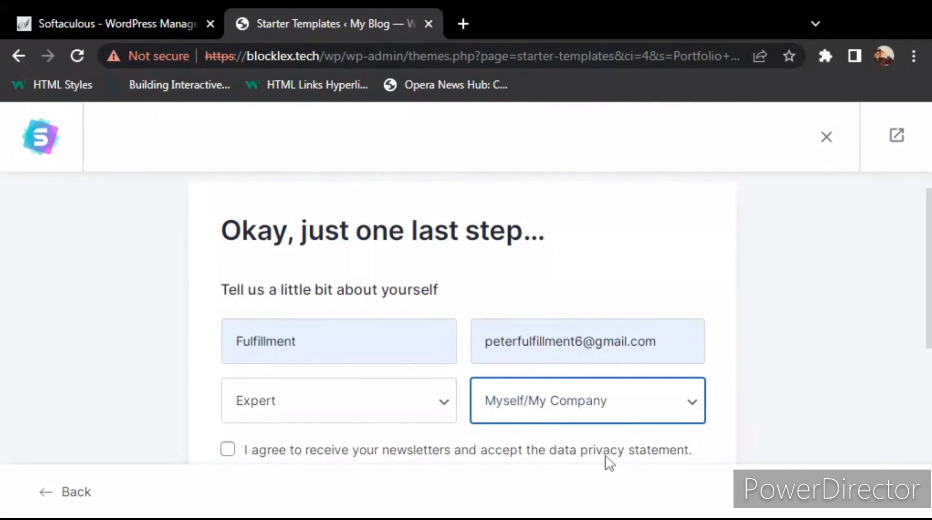
click(829, 362)
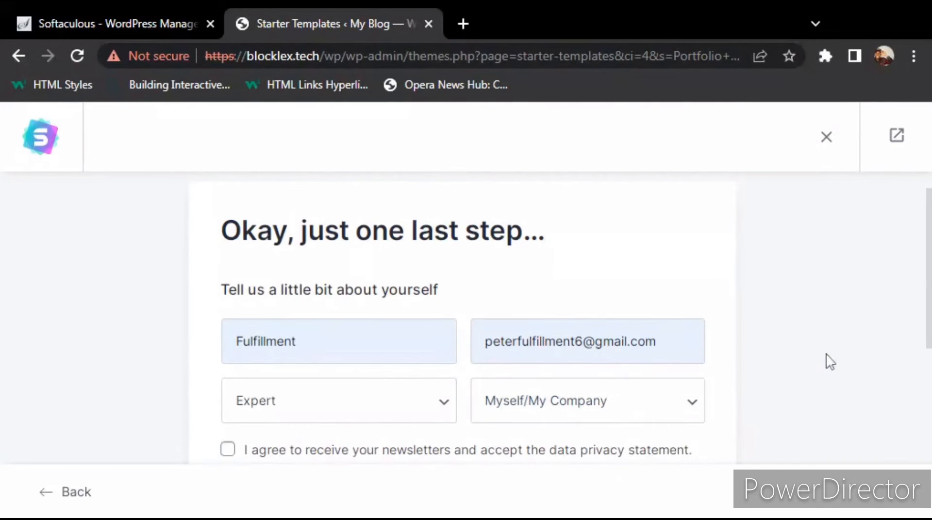
scroll(463, 315, down, 1)
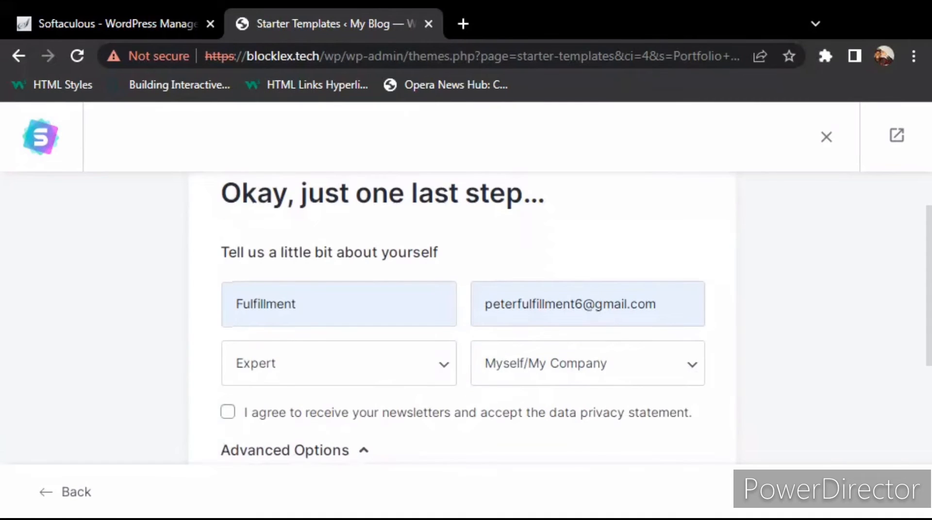
Build the website with all the advanced import options kept, newsletter consent left off, and open the finished site.
scroll(463, 315, down, 4)
scroll(464, 316, down, 1)
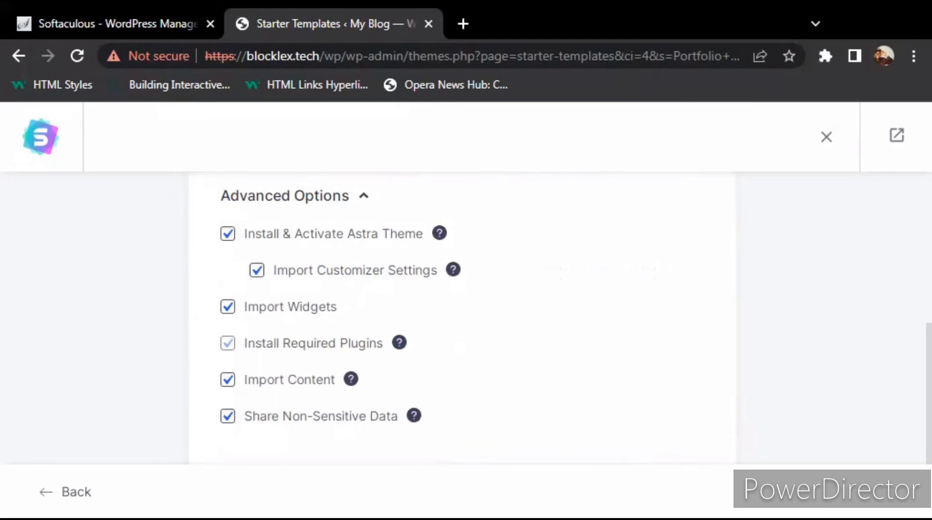
scroll(463, 316, down, 1)
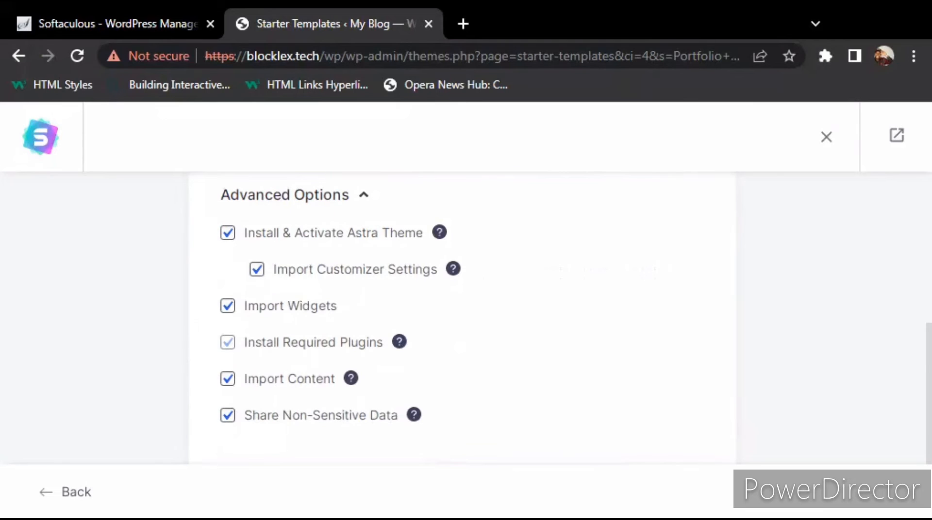
scroll(463, 315, down, 1)
scroll(463, 316, down, 1)
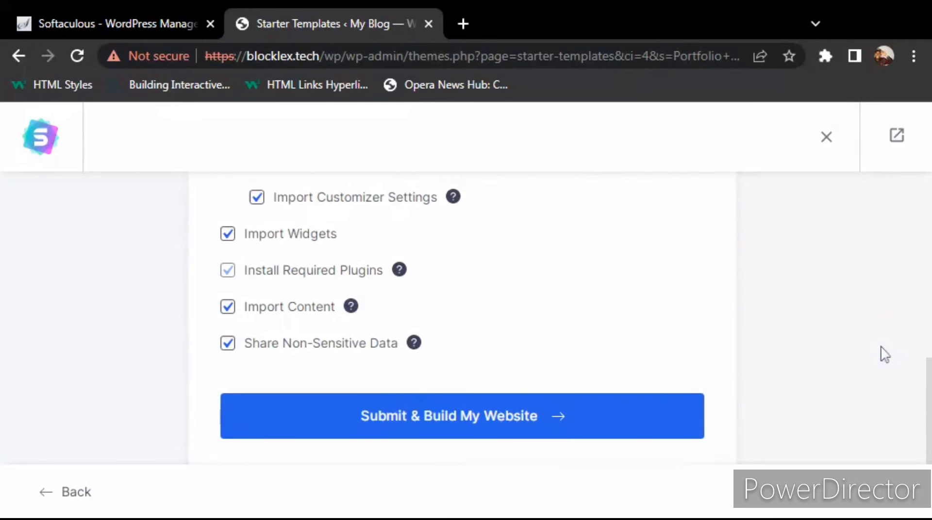
click(454, 419)
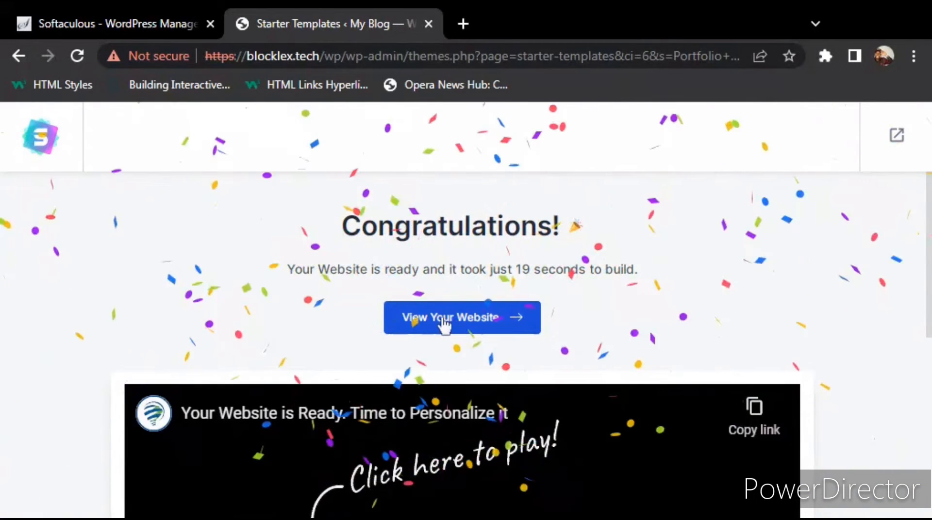
click(443, 323)
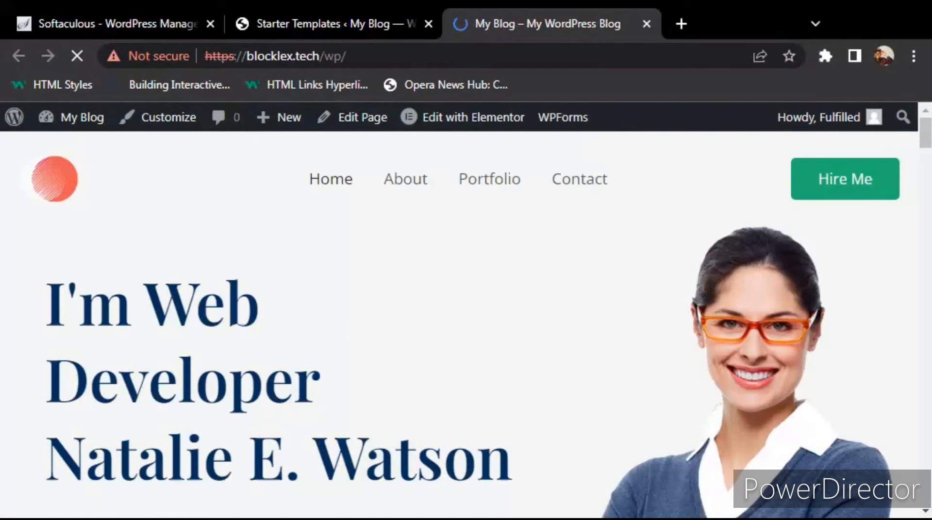
Examine the imported home page from the hero area through the services and Stay In Touch sections down to the footer.
scroll(458, 310, down, 5)
scroll(459, 324, down, 1)
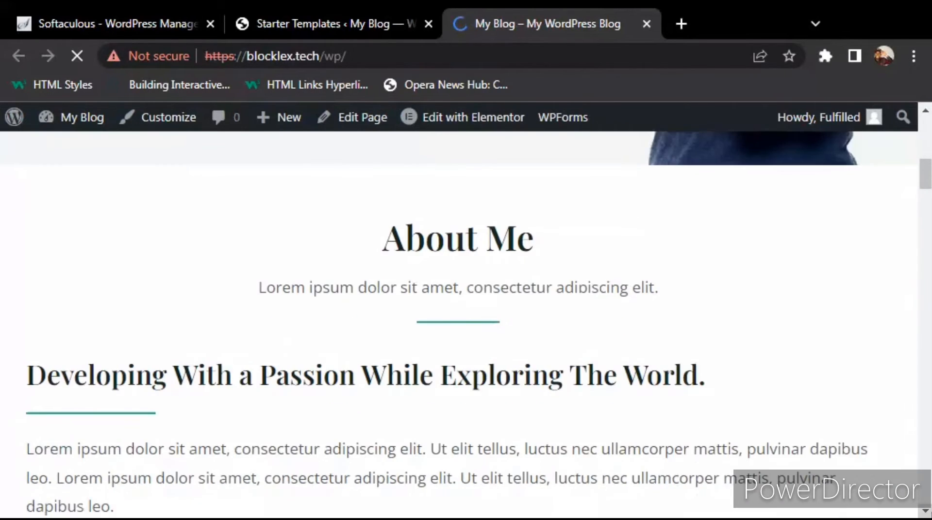
scroll(458, 324, down, 3)
scroll(458, 323, down, 2)
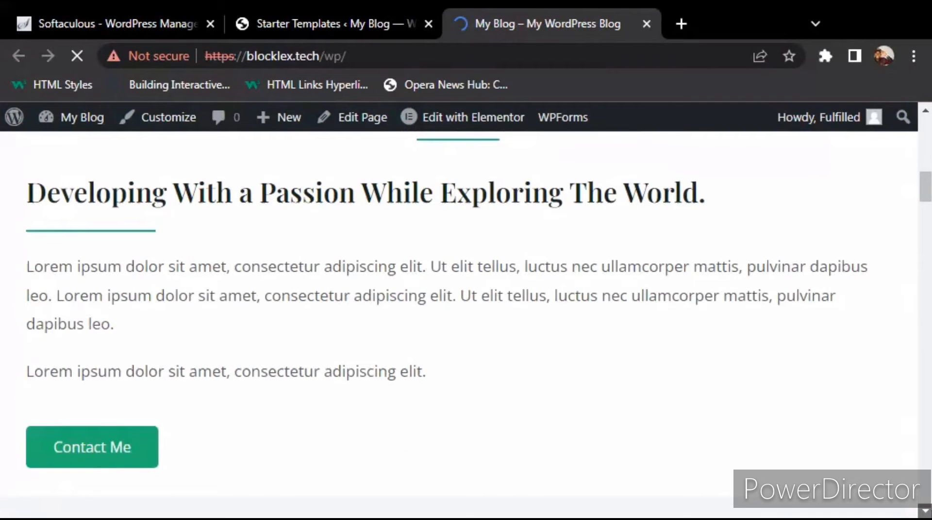
scroll(459, 324, down, 10)
scroll(458, 301, down, 12)
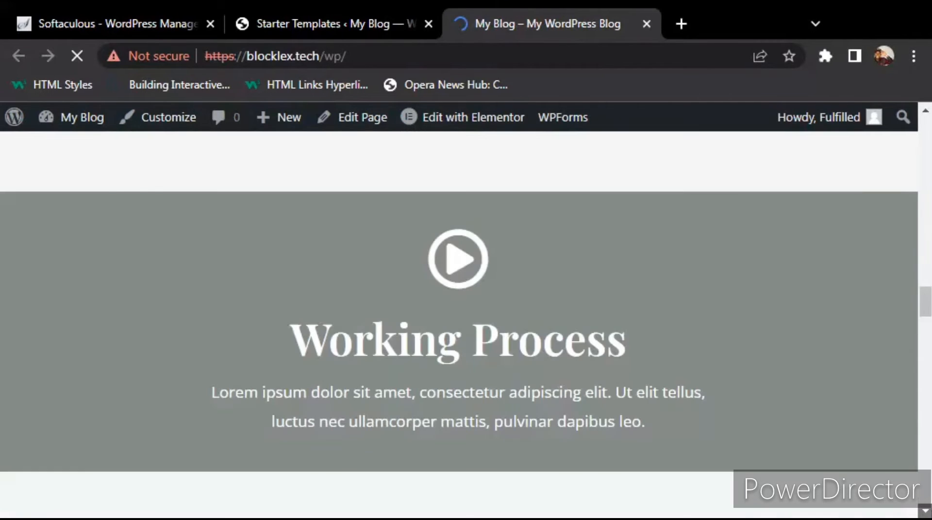
scroll(458, 301, down, 8)
scroll(459, 311, down, 15)
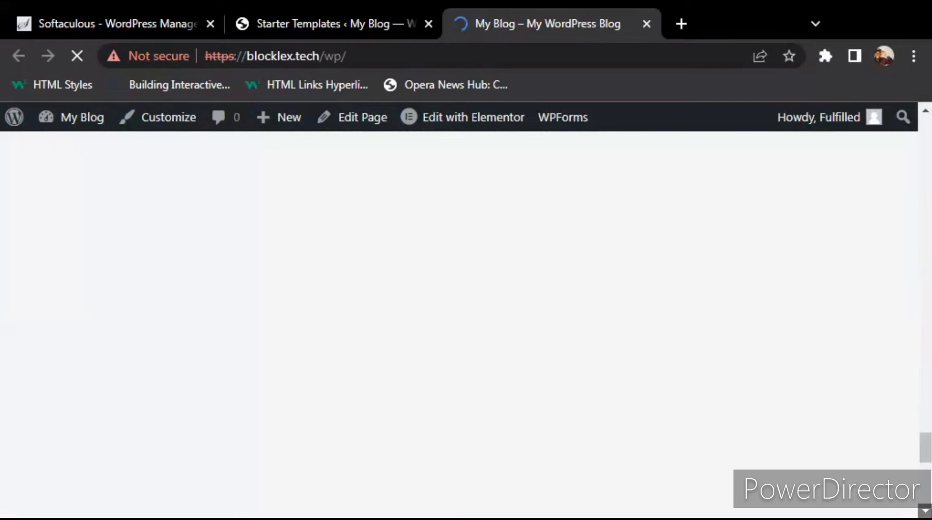
scroll(458, 311, down, 1)
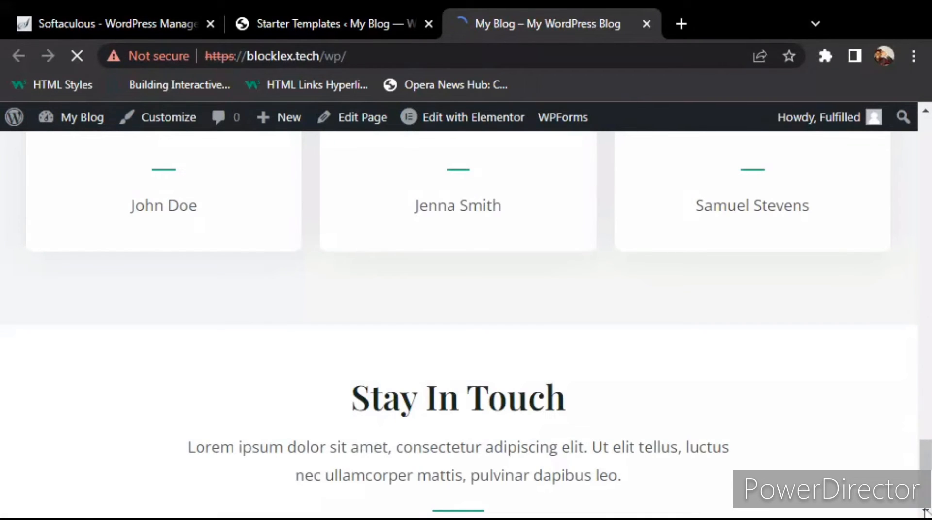
scroll(725, 423, down, 5)
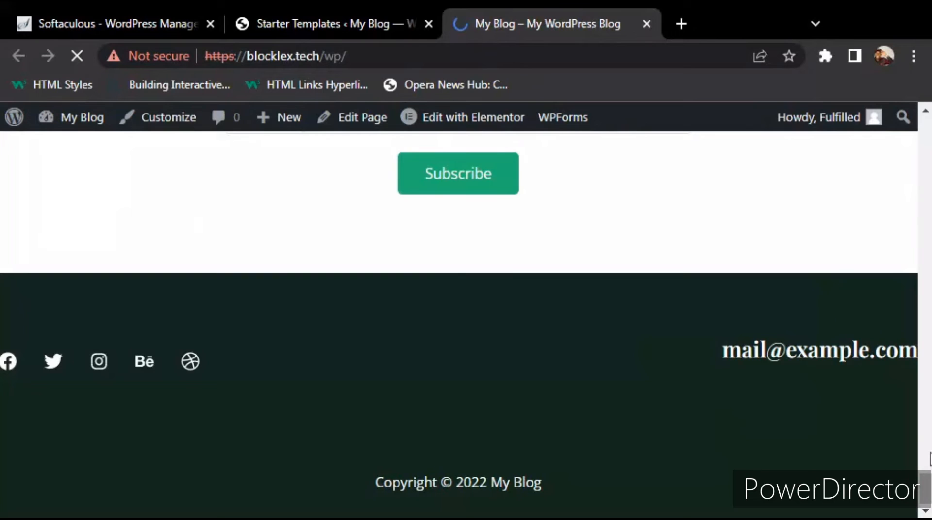
scroll(925, 379, up, 7)
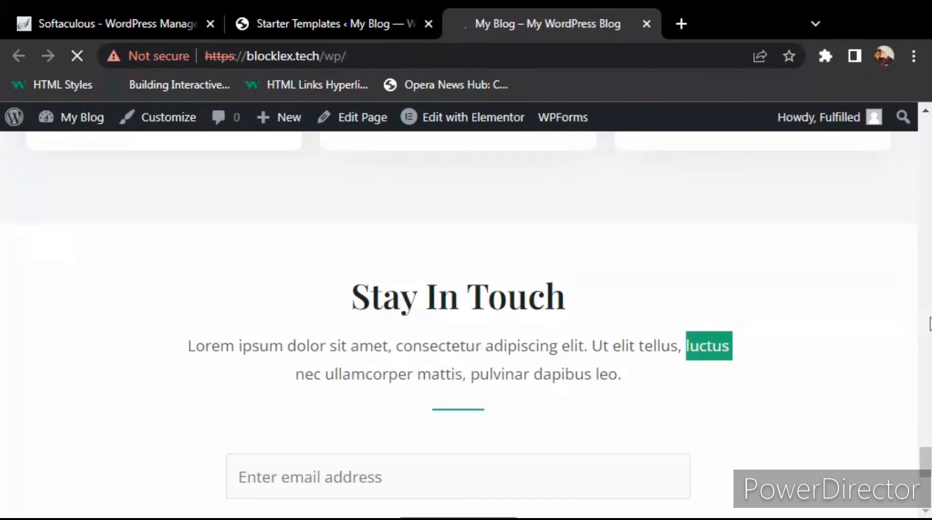
scroll(929, 301, up, 5)
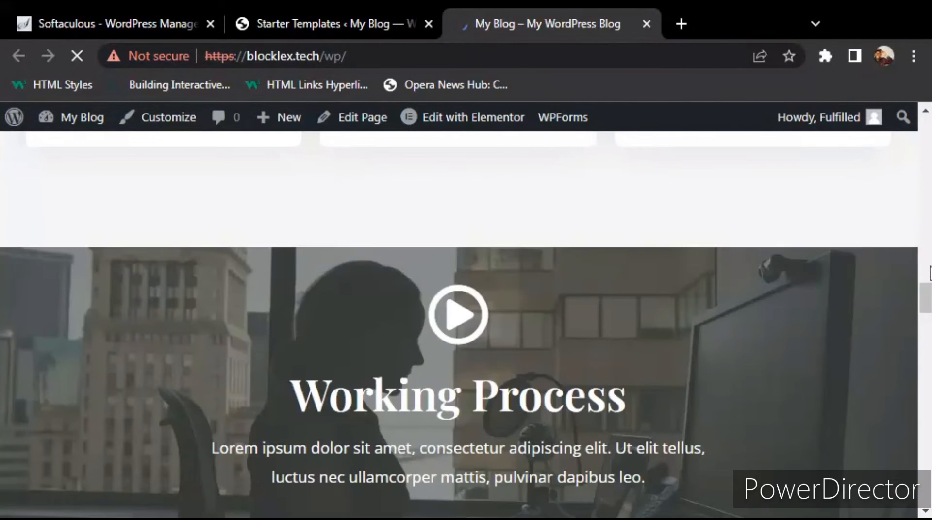
scroll(928, 262, up, 1)
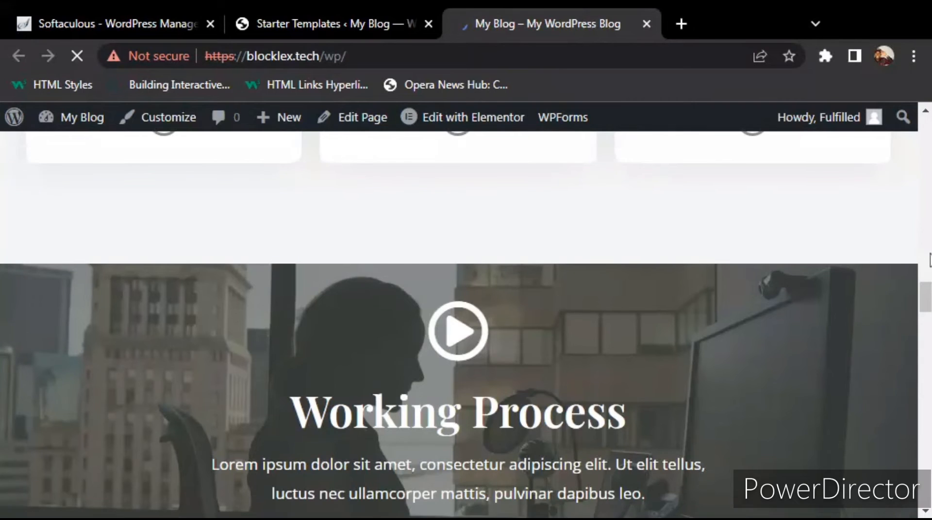
scroll(928, 260, up, 5)
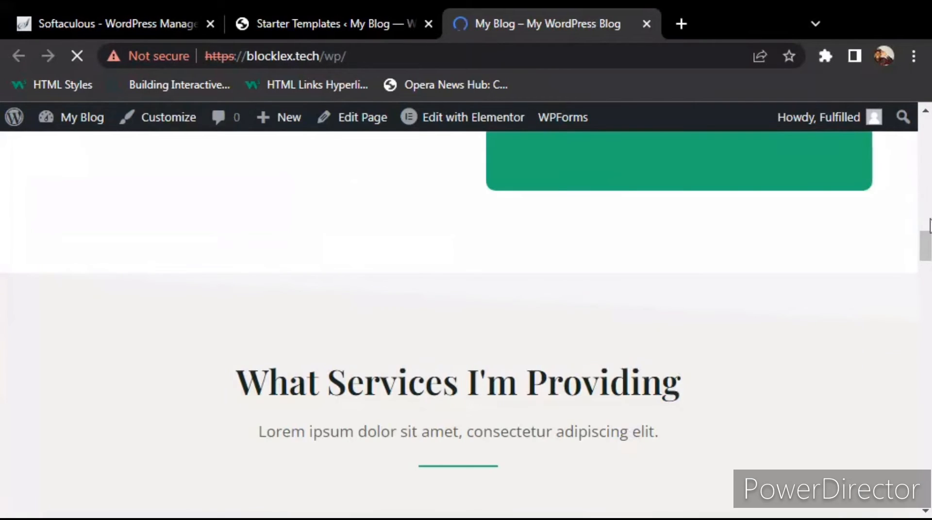
scroll(928, 219, up, 5)
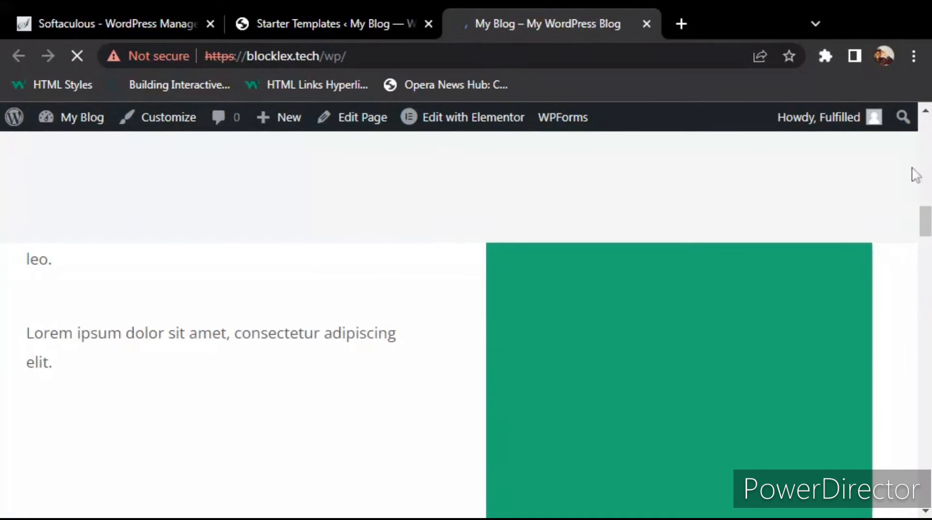
drag(912, 169, 930, 141)
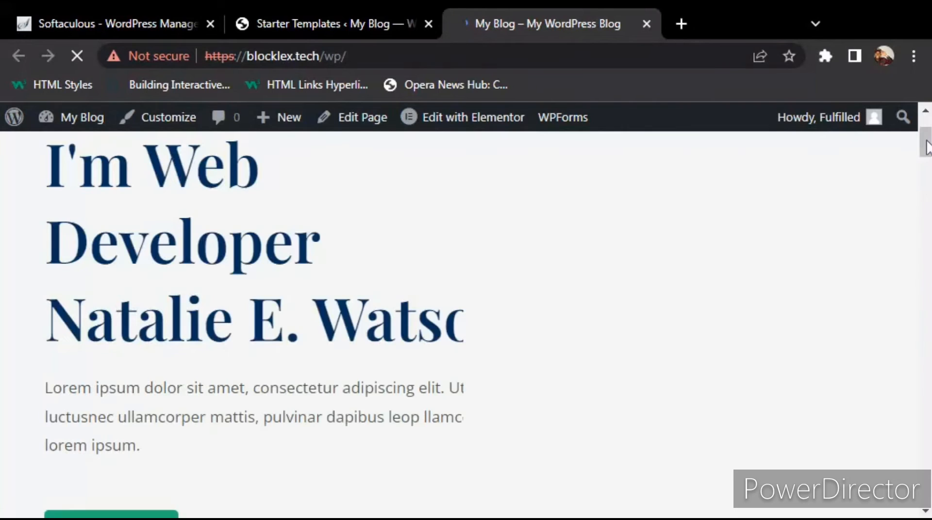
click(924, 112)
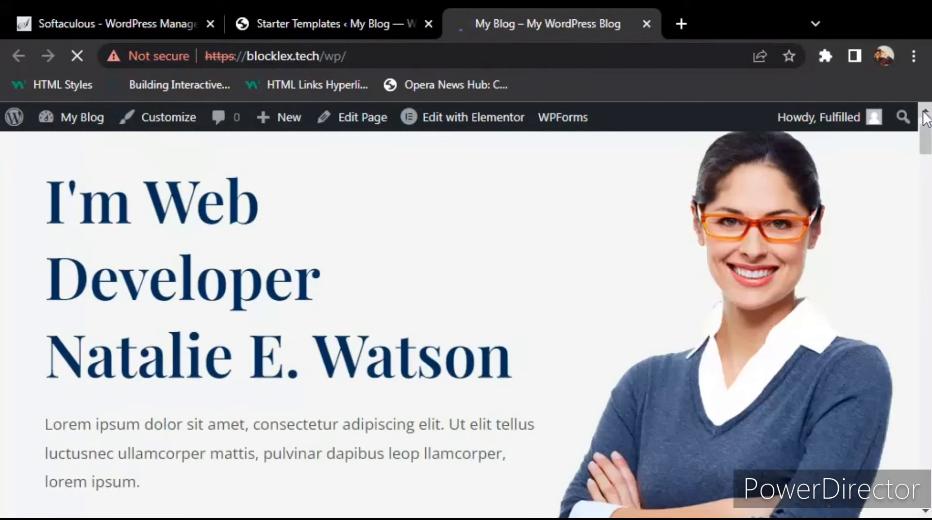
click(924, 112)
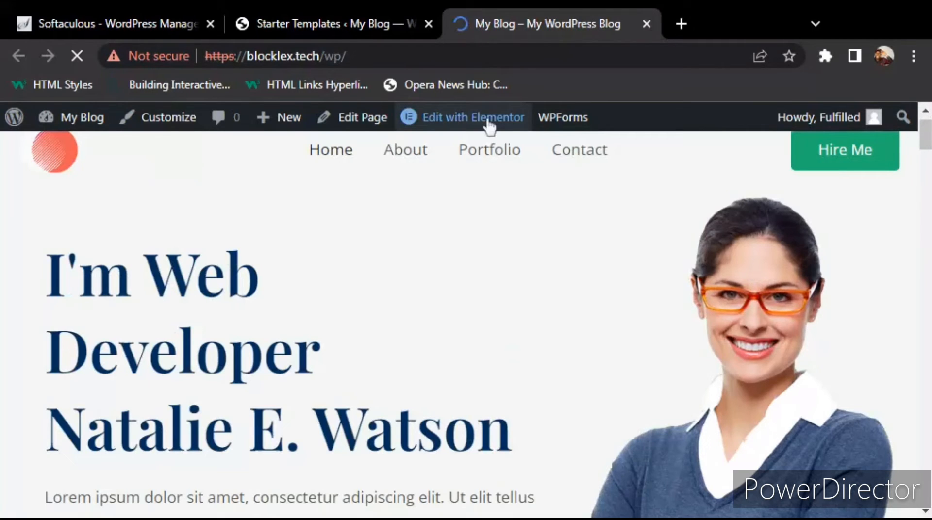
Open the site's home page for editing with Elementor.
mouse_move(489, 127)
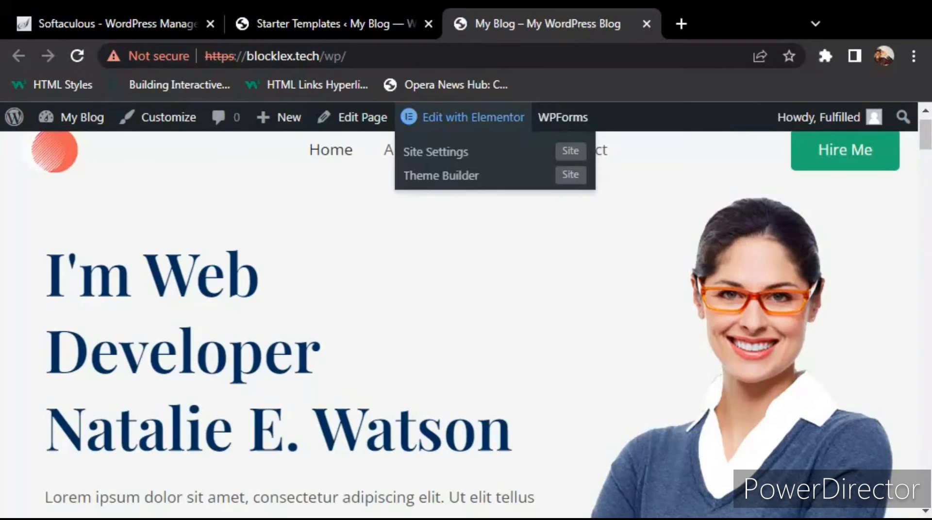
click(488, 122)
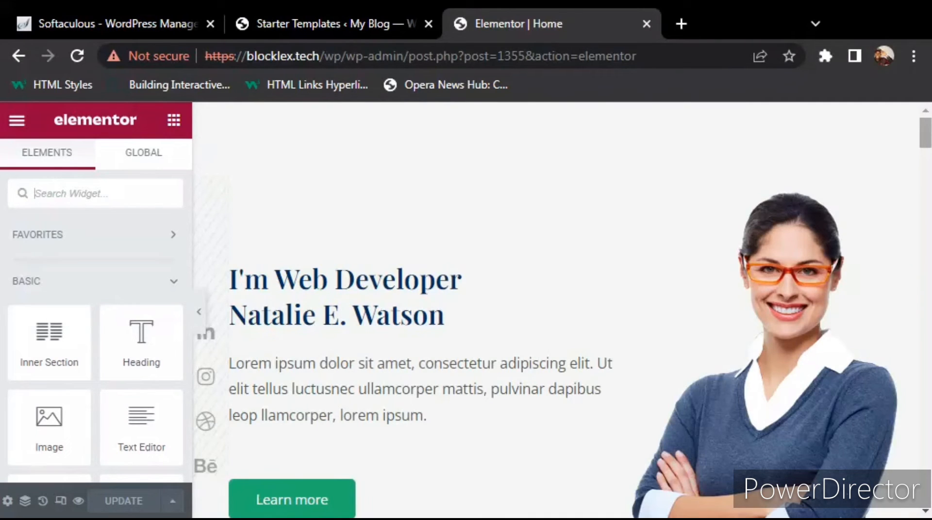
mouse_move(926, 130)
mouse_down()
mouse_move(927, 225)
mouse_move(929, 130)
mouse_up()
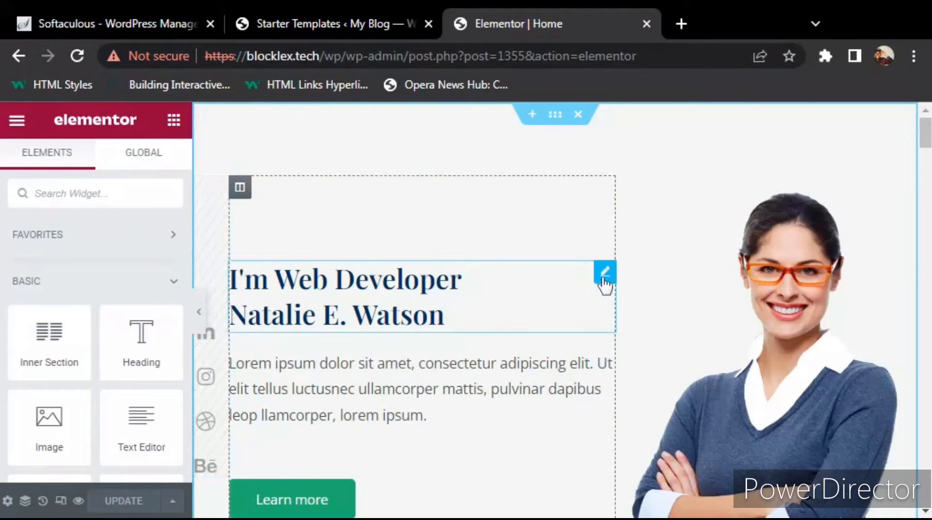
Replace the sample name in the hero heading's title with the site owner's full name, keeping "I'm Web Developer<br>" before it.
click(604, 274)
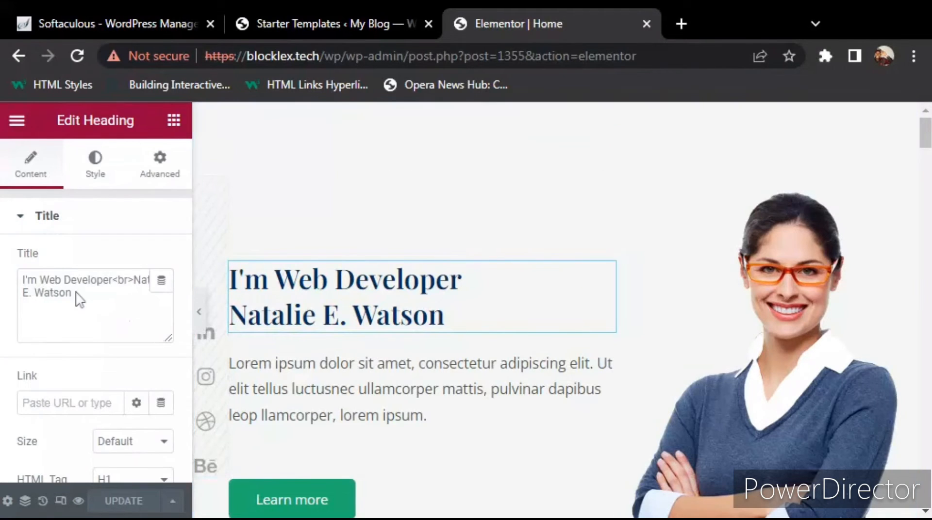
click(129, 320)
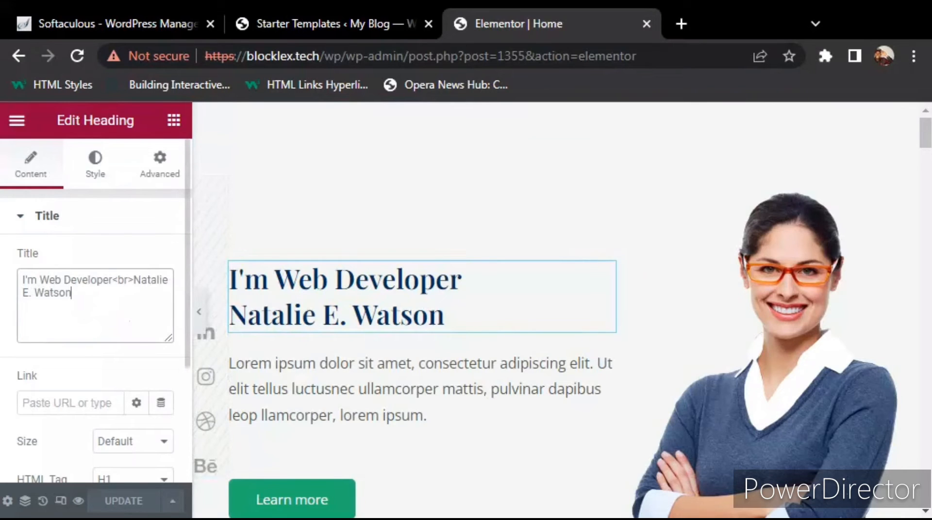
key(BackSpace)
key(BackSpace)
key(BackSpace)
key(BackSpace)
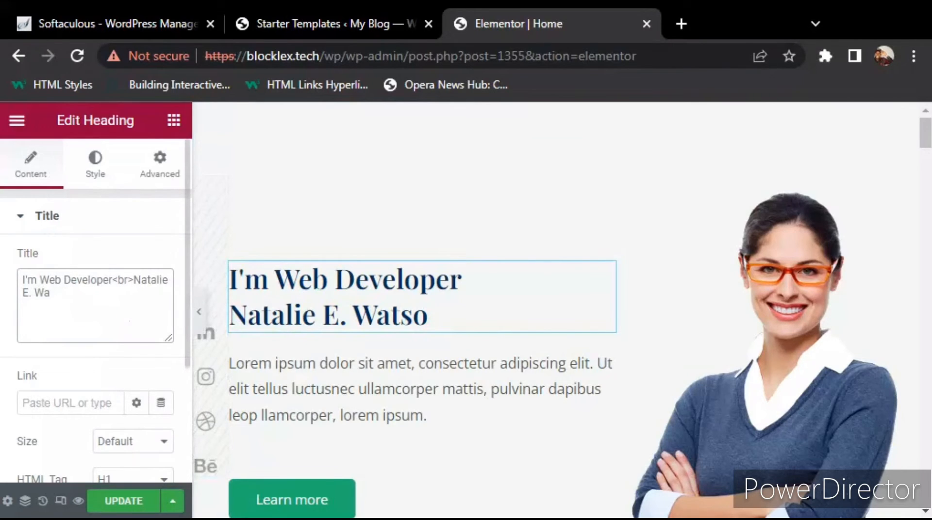
key(BackSpace)
key(BackSpace)
key(BackSpace)
key(BackSpace)
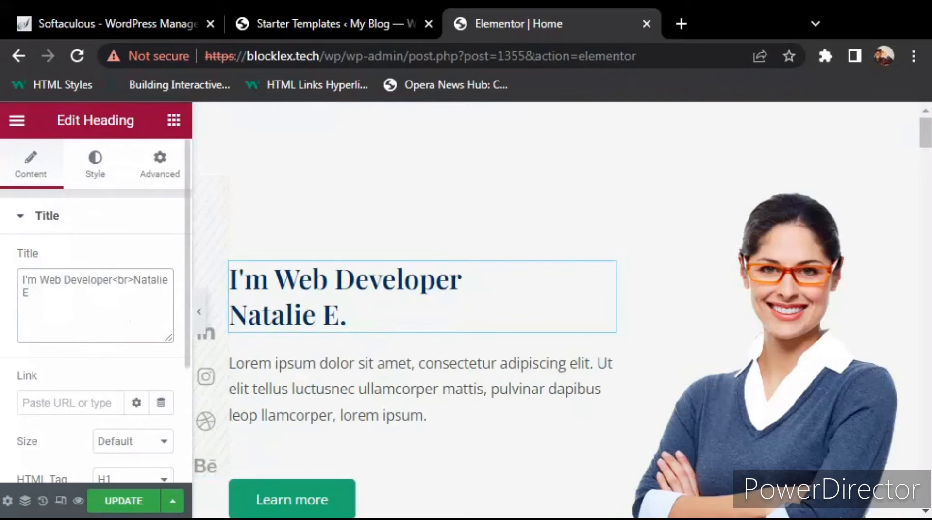
key(BackSpace)
key(BackSpace)
key(BackSpace)
key(BackSpace)
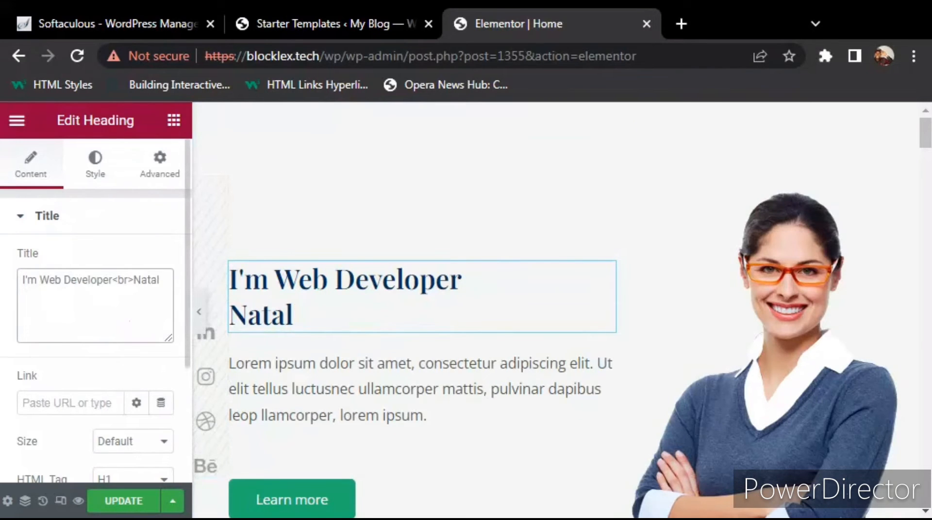
key(BackSpace)
key(BackSpace)
key(BackSpace)
key(BackSpace)
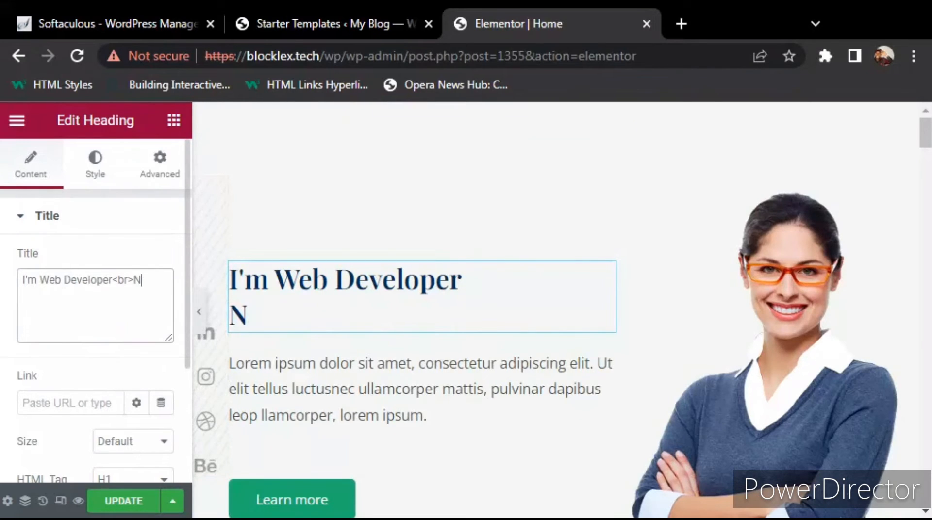
key(BackSpace)
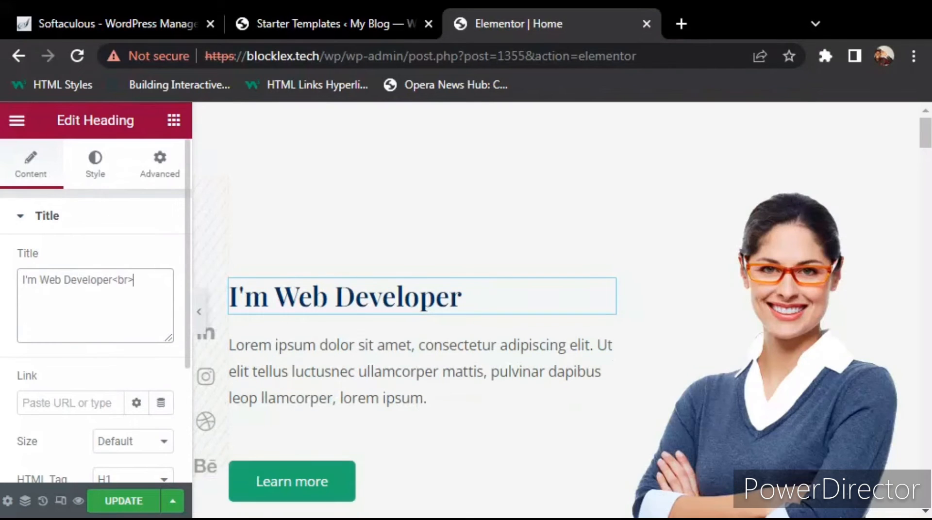
text(Fu)
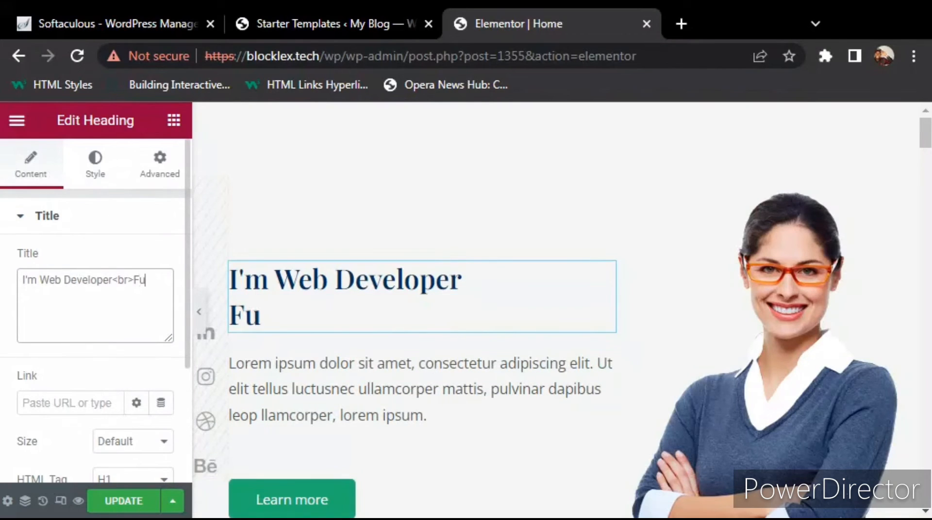
text(lfill)
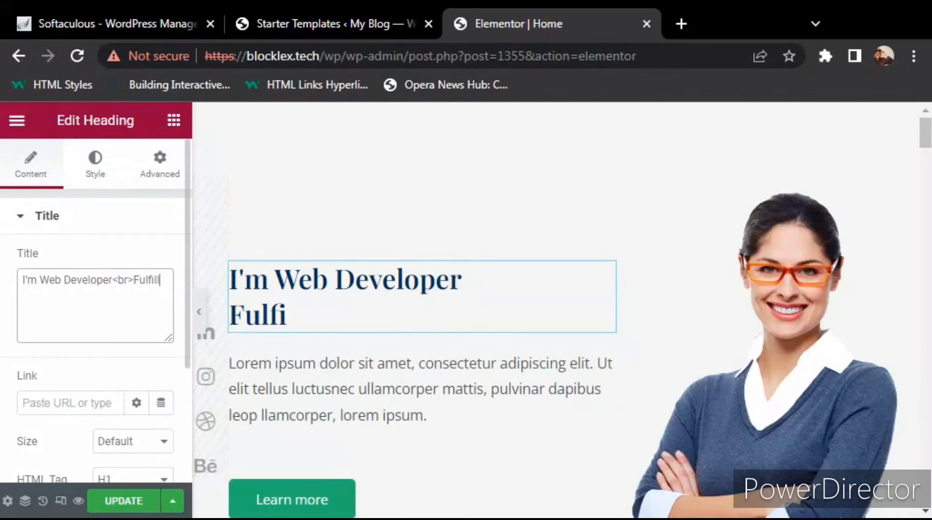
text(me)
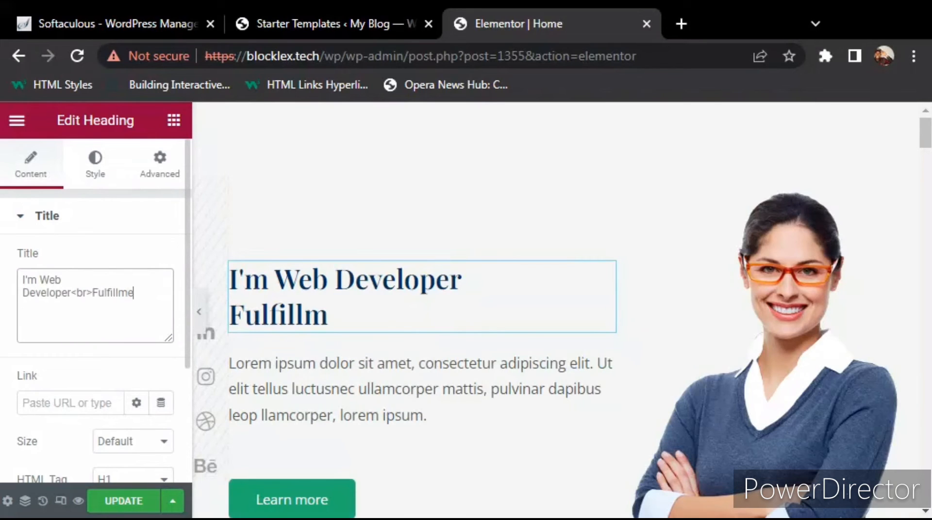
text(nt )
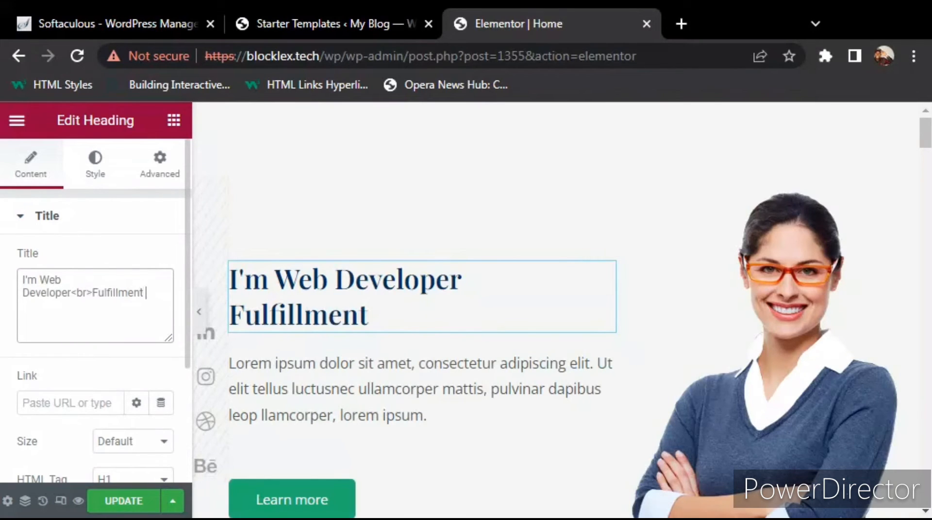
text(Pet)
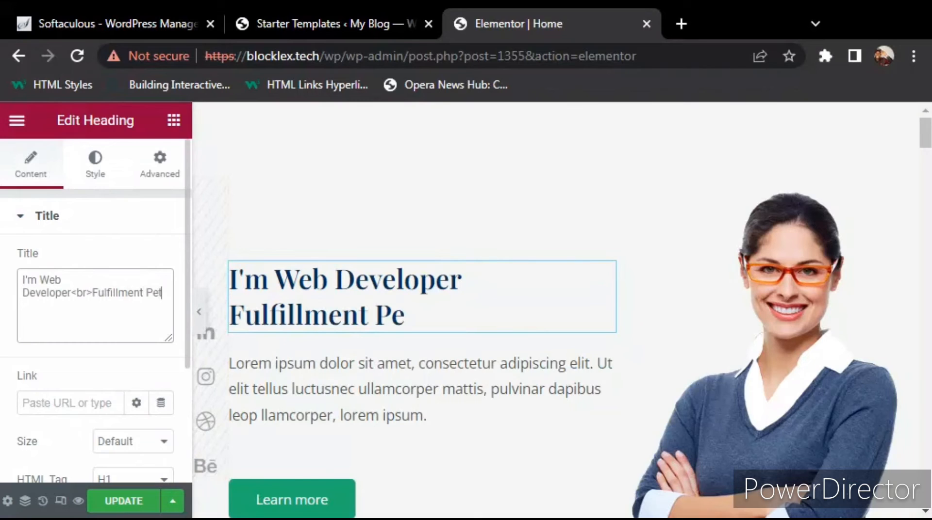
text(er)
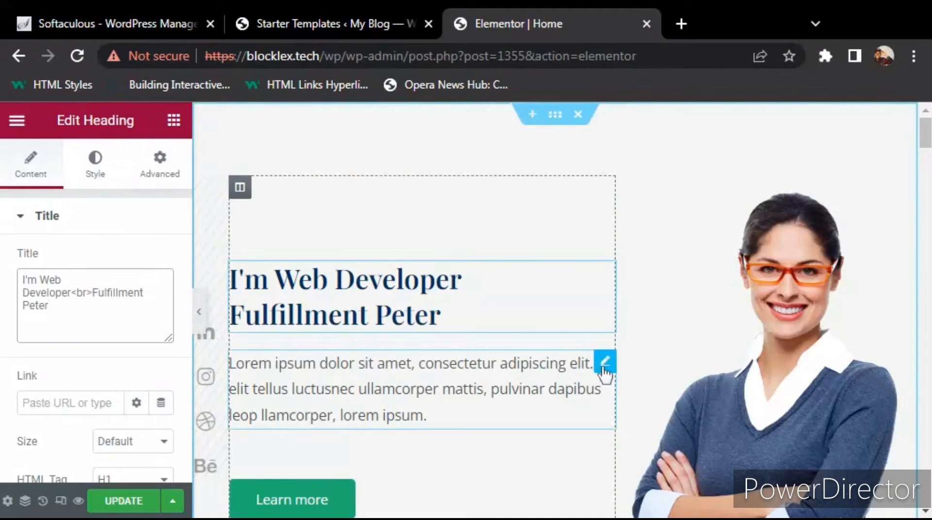
Open the placeholder paragraph beneath the hero heading for editing and look through its text.
click(605, 363)
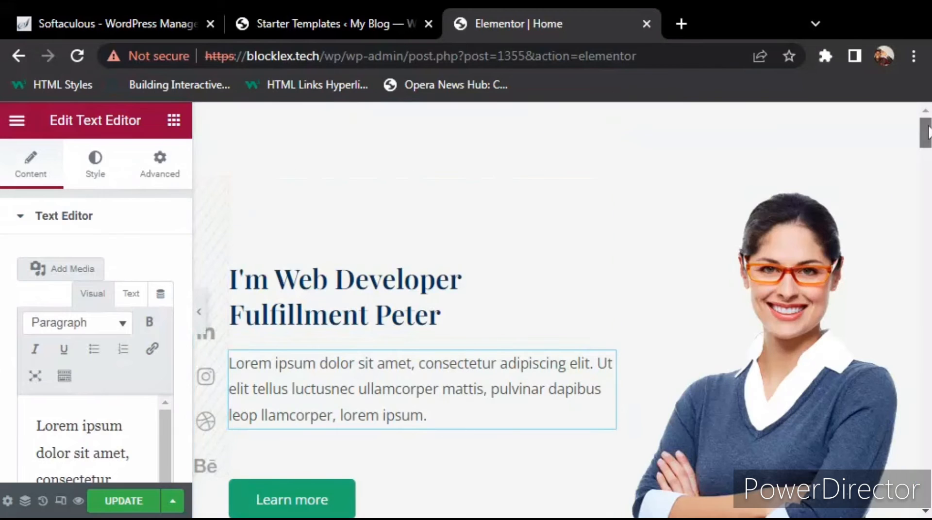
drag(928, 132, 927, 137)
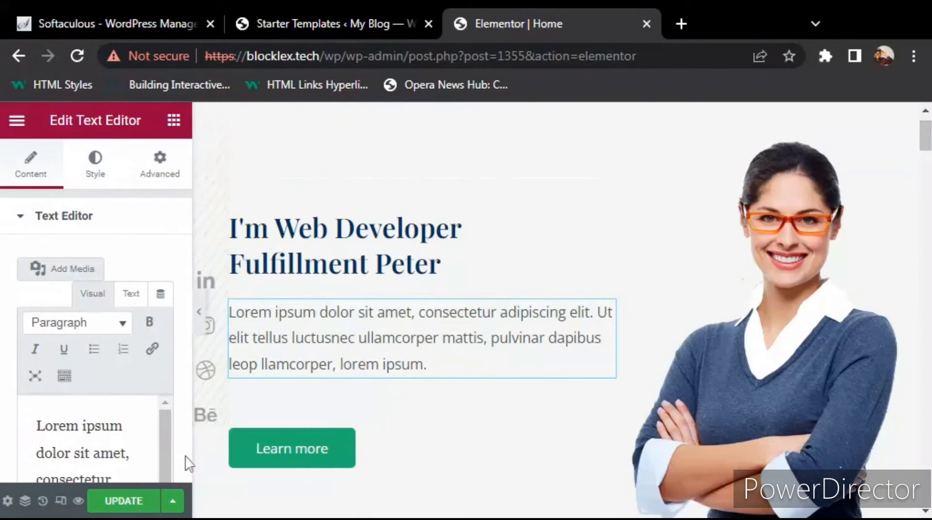
scroll(171, 470, down, 1)
scroll(171, 469, down, 1)
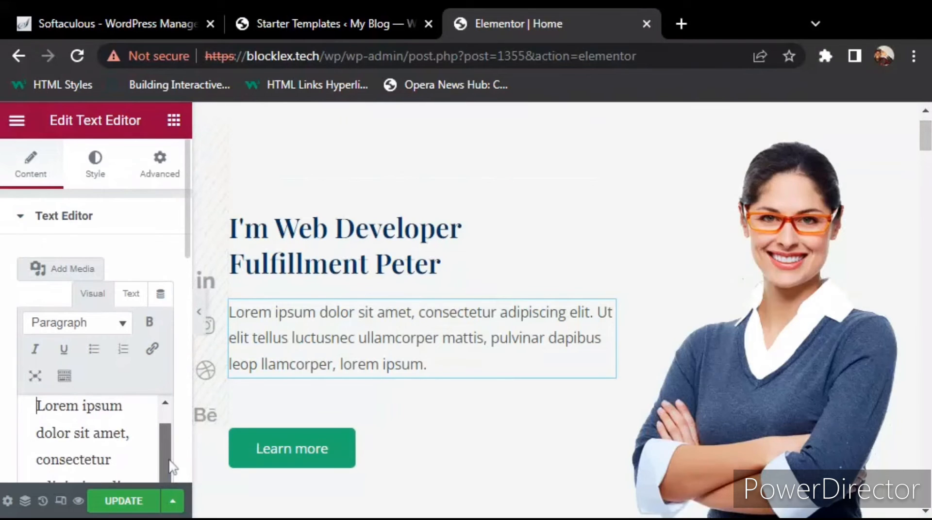
scroll(170, 461, up, 2)
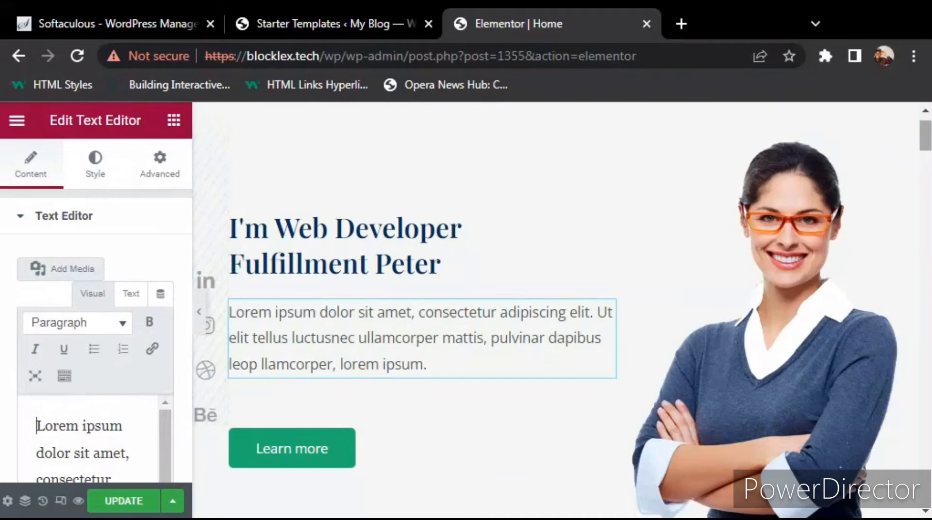
Delete the placeholder text line directly beneath the About Me heading.
scroll(562, 310, down, 1)
drag(930, 141, 927, 185)
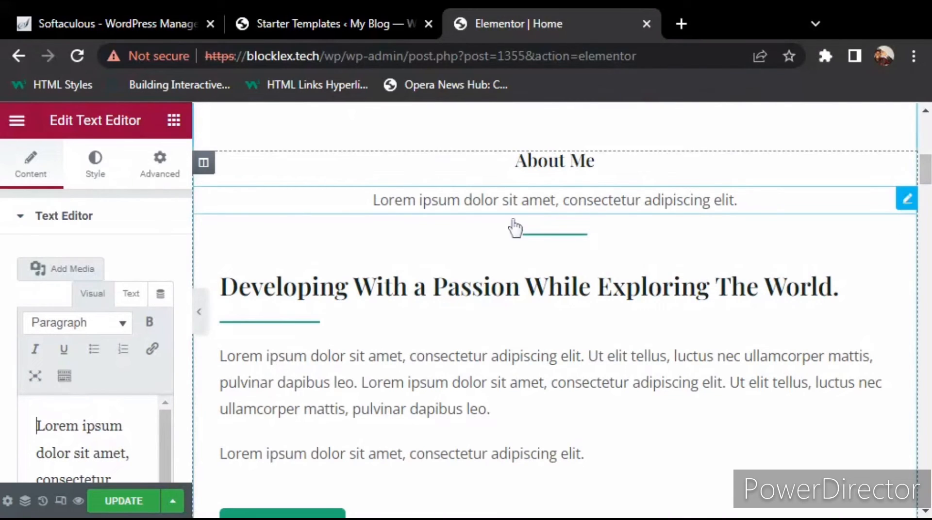
click(446, 214)
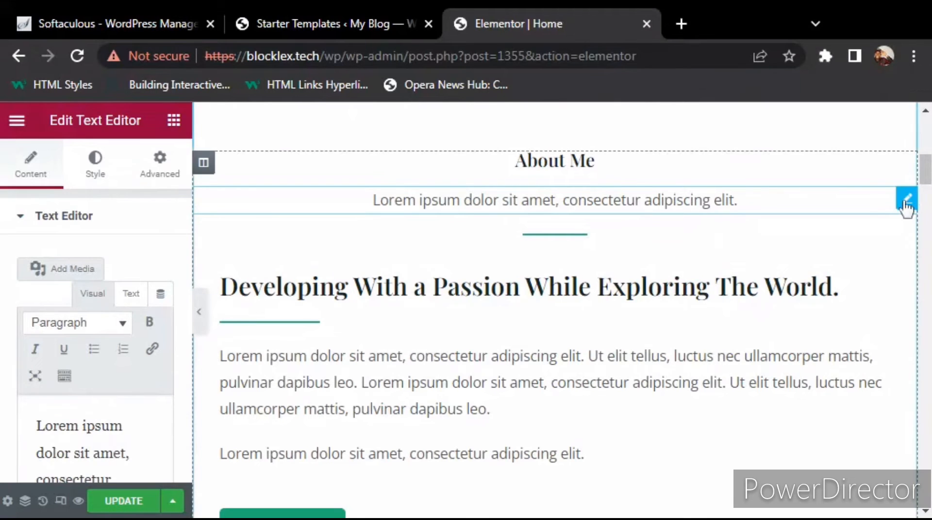
right_click(905, 207)
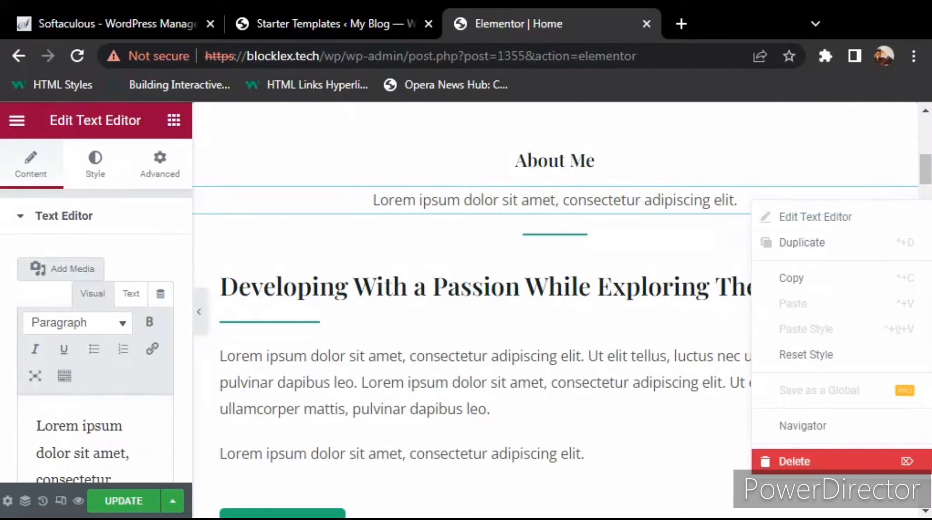
click(805, 461)
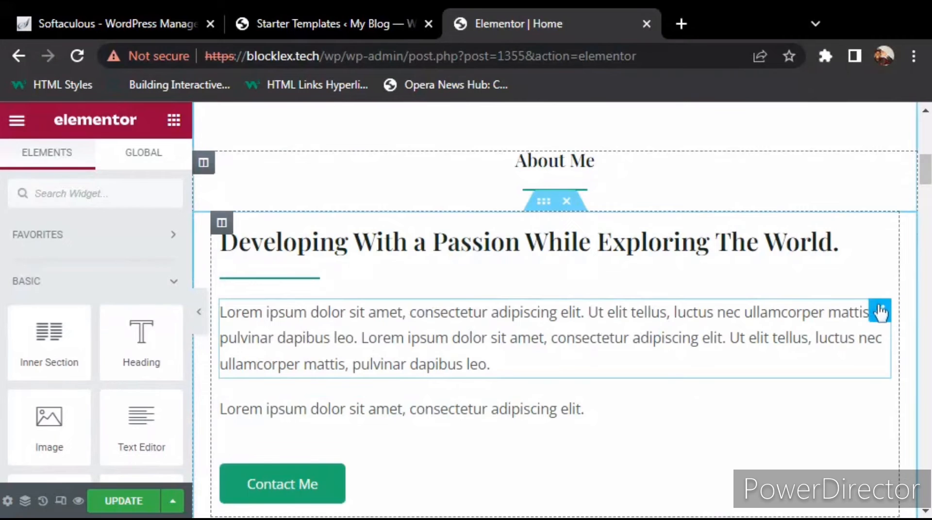
Replace the first About Me paragraph with "I am young dude that enjoys designing website. I want to use my skill to help a lot of businesses".
click(879, 313)
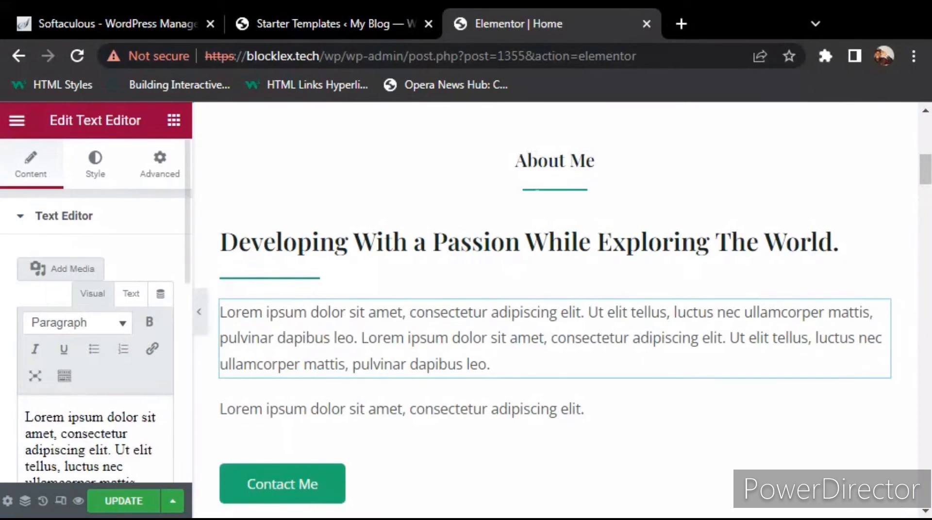
key(ctrl+a)
key(BackSpace)
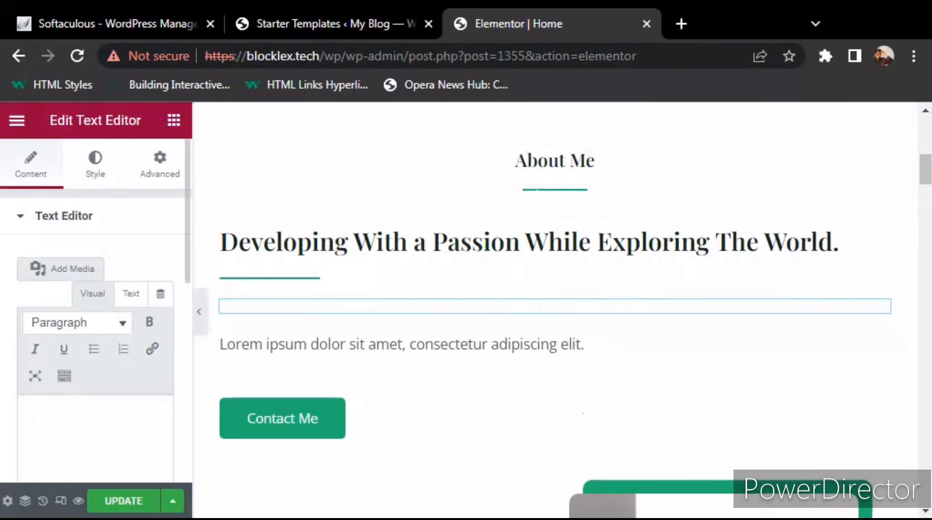
text(I am y)
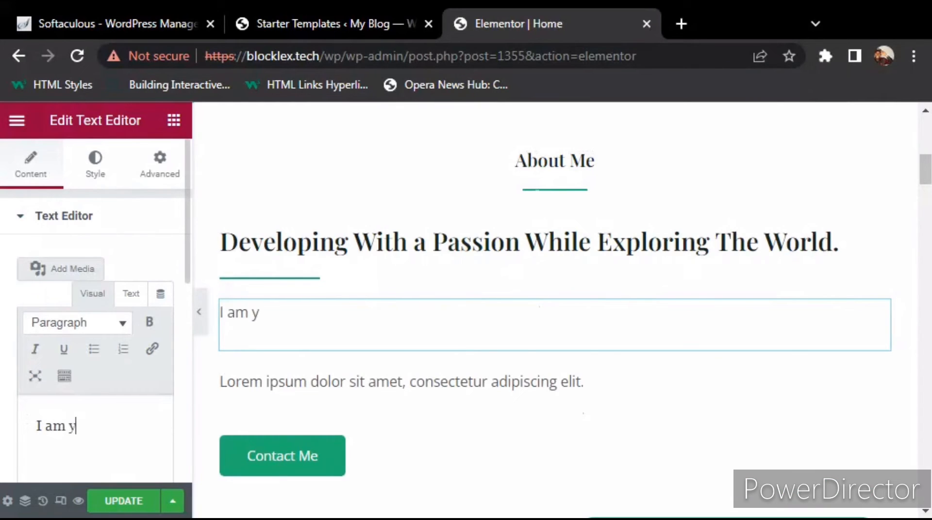
text(oung )
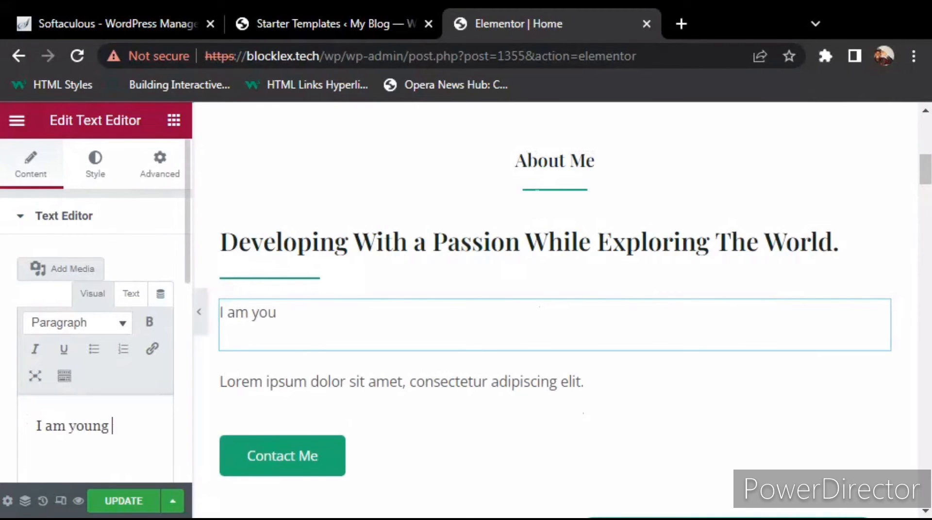
text(dude t)
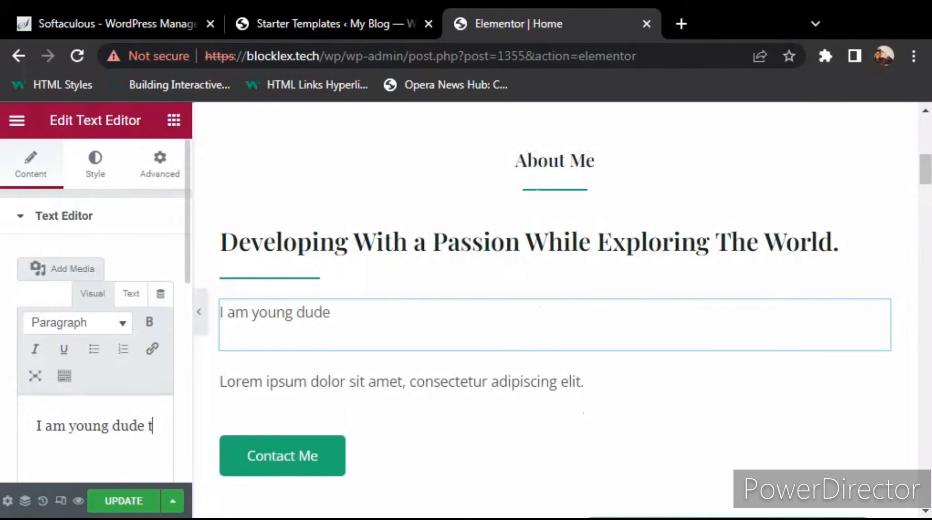
text(hat)
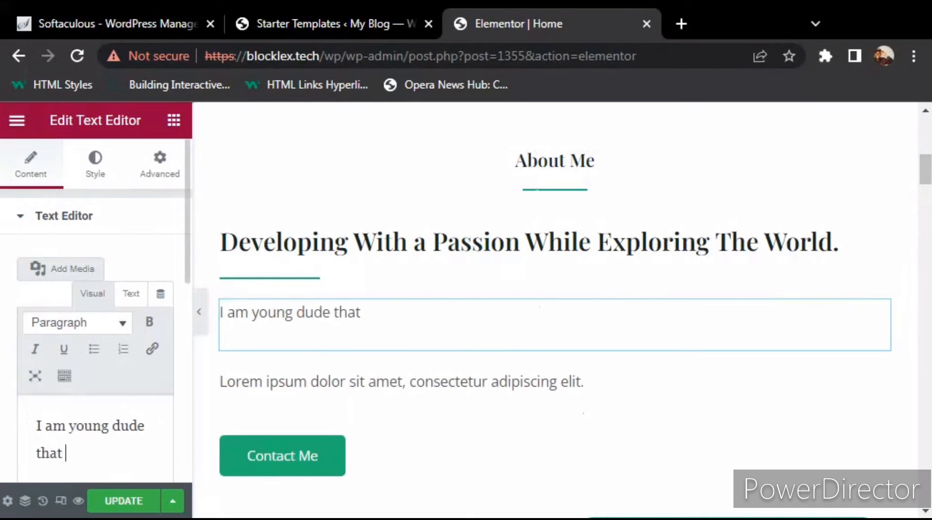
text( enjoy)
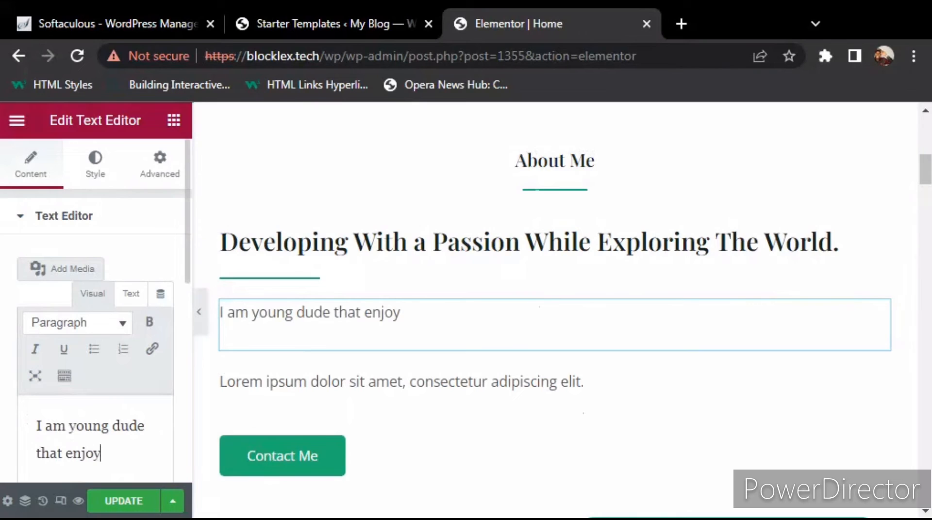
text(s des)
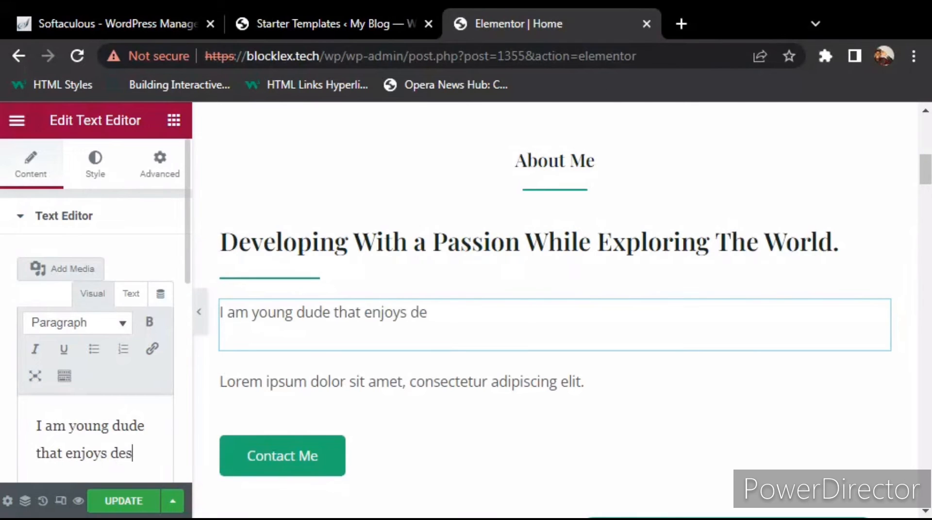
text(igning )
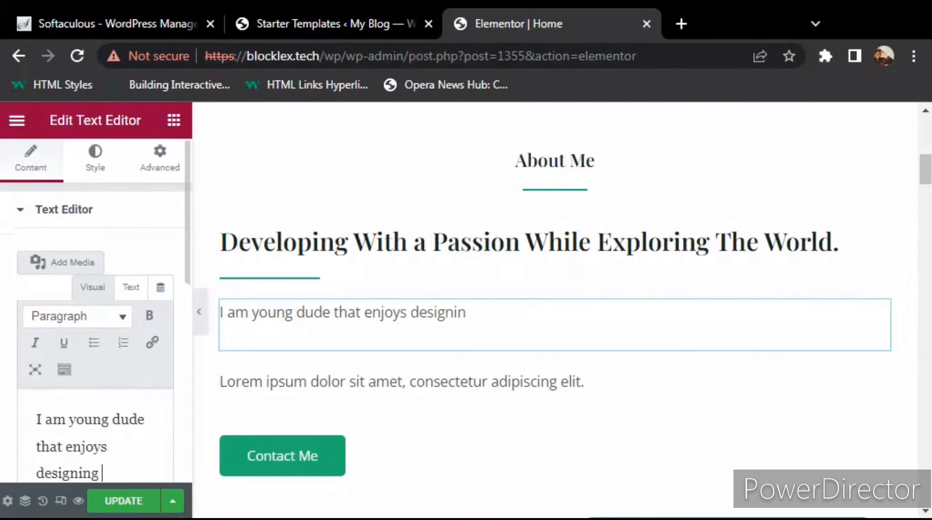
text(website)
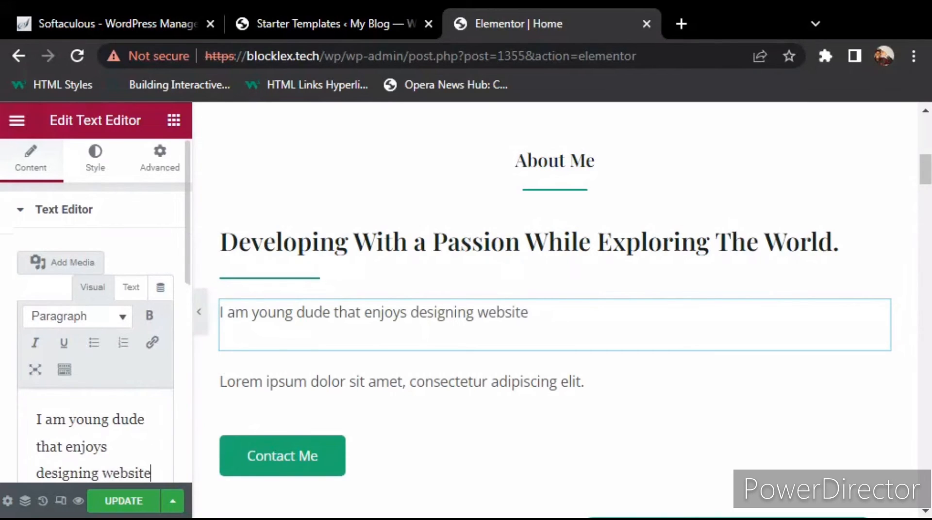
text(.)
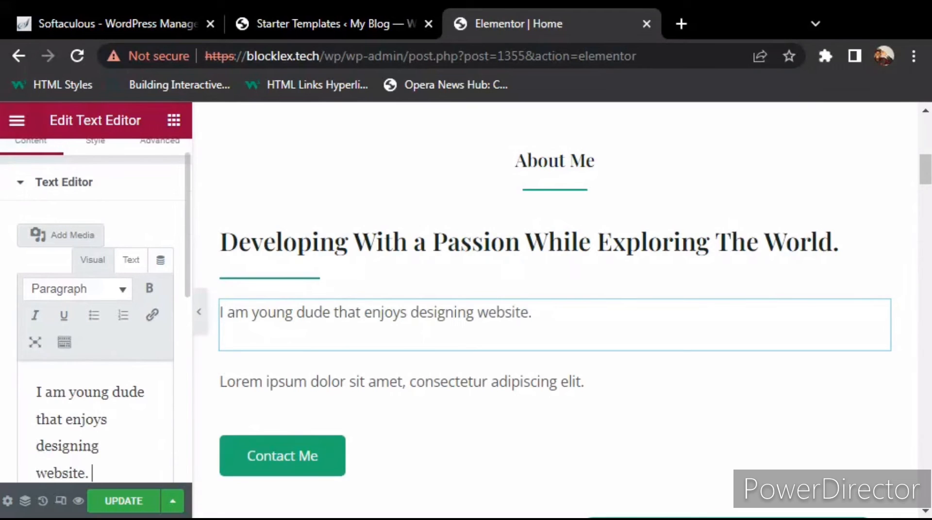
text( I w)
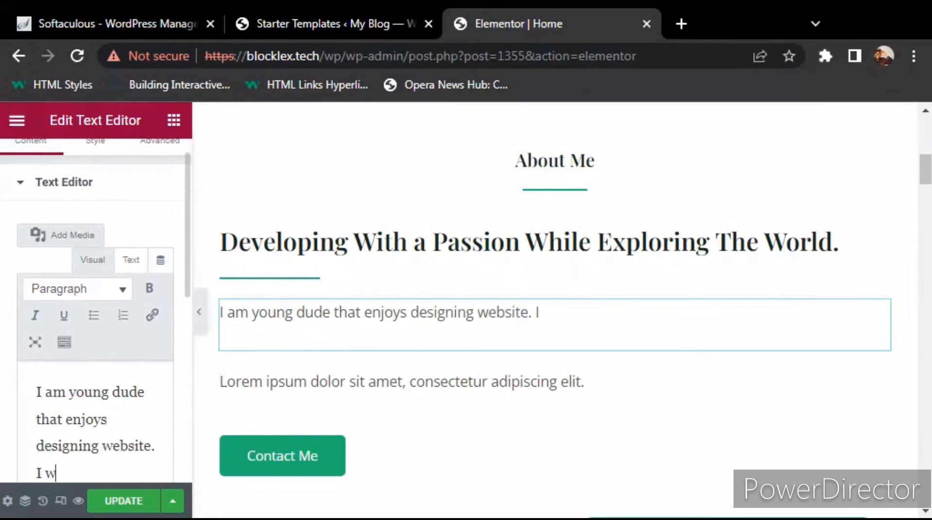
text(ant )
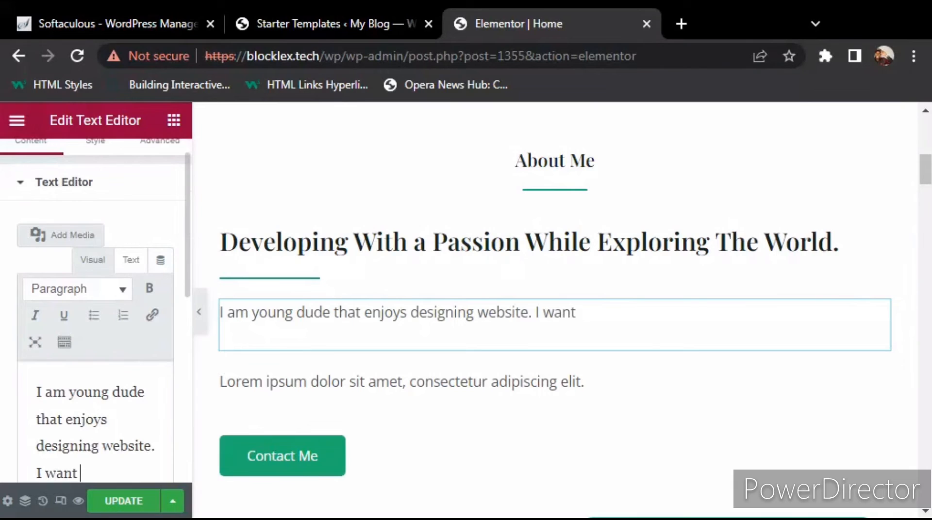
text(to use my)
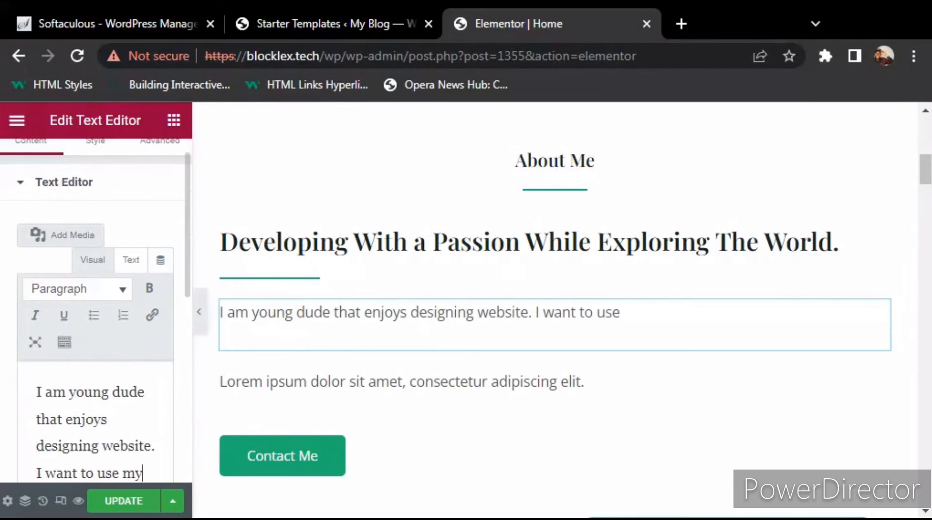
text( skil)
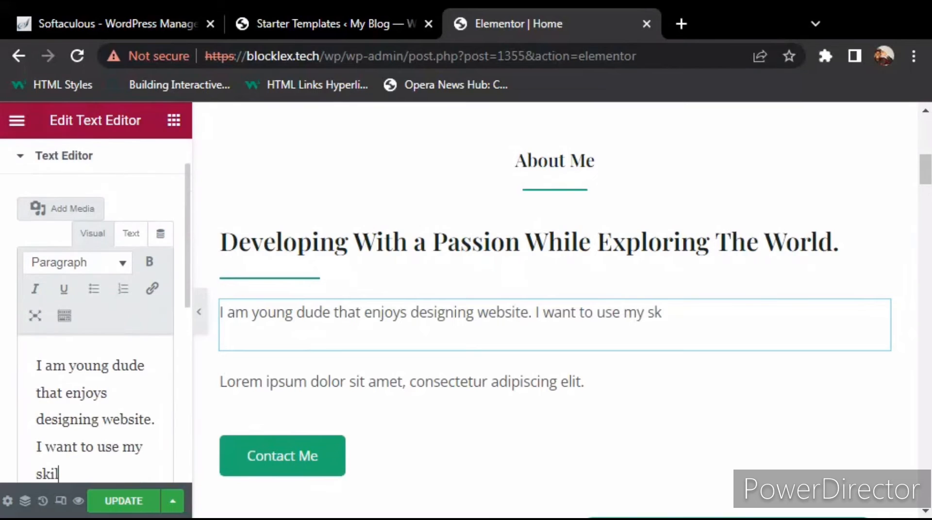
text(l to )
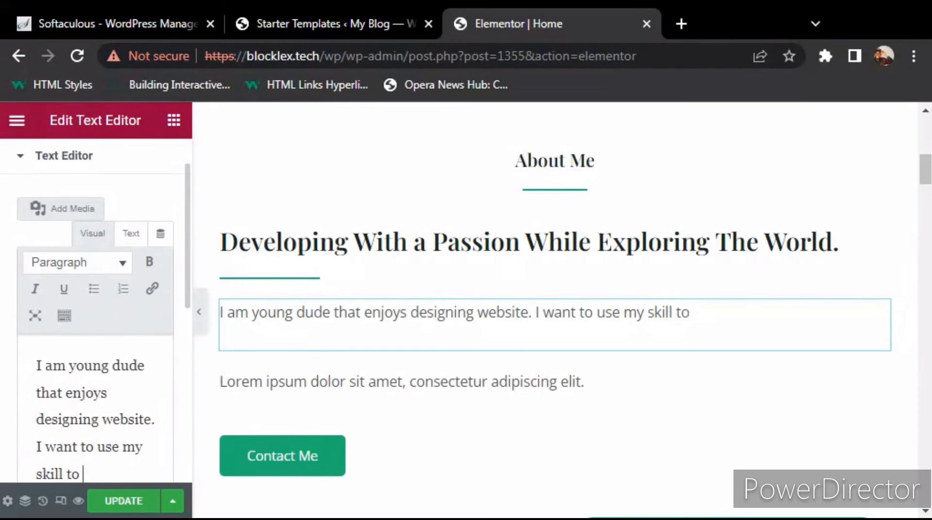
text(help a )
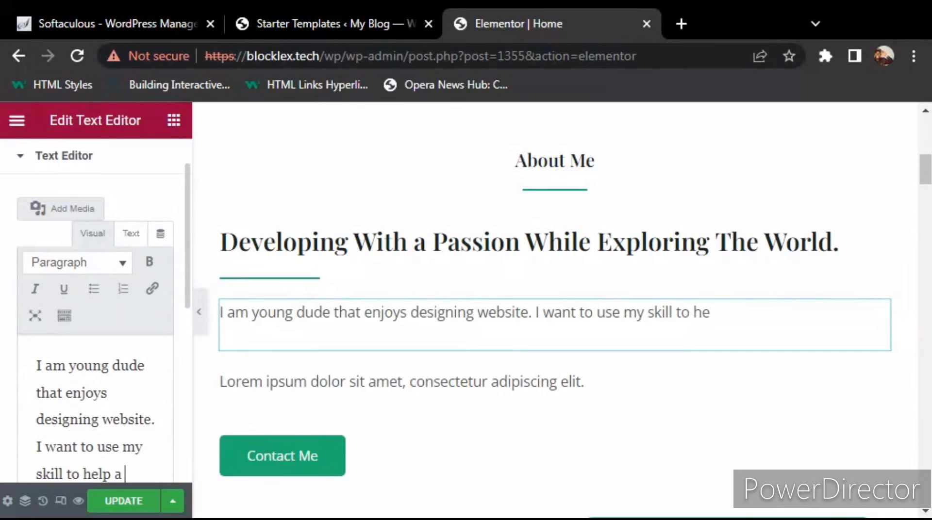
text(lot)
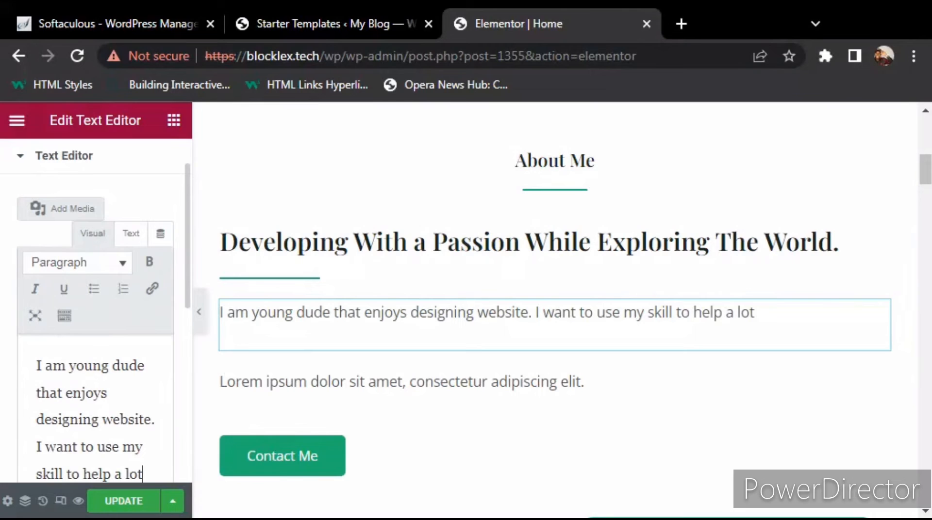
text( of)
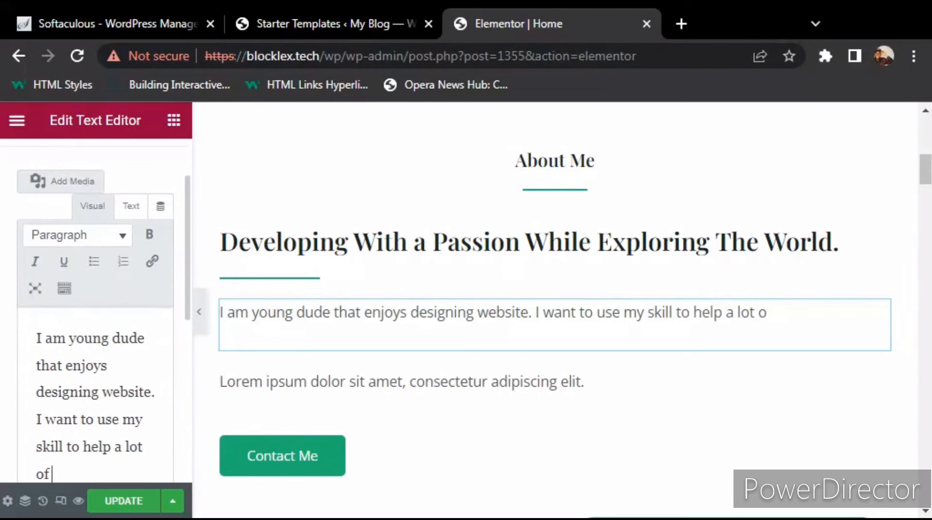
text( busi)
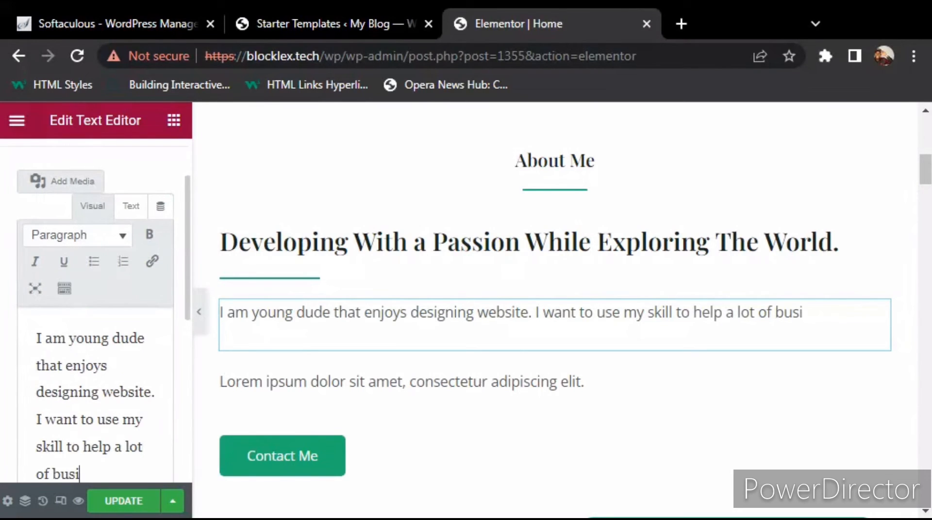
text(nesses)
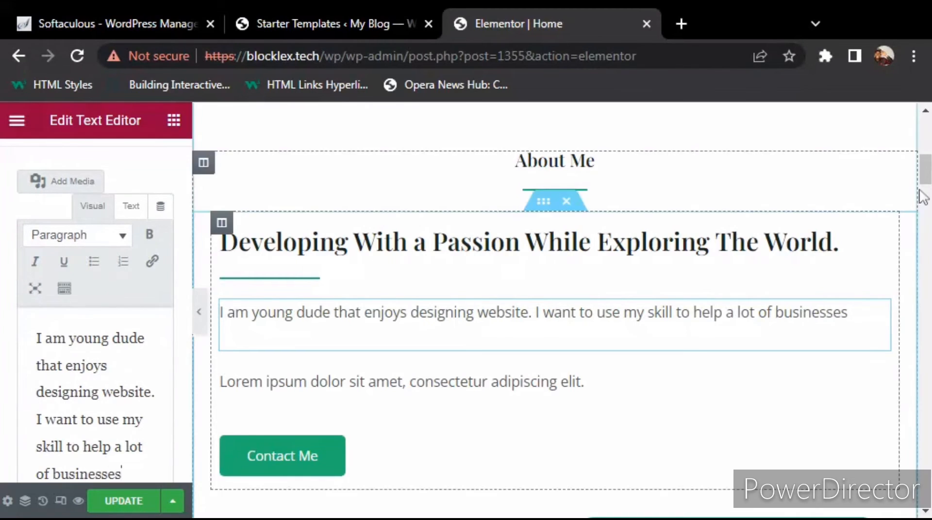
Save the edited home page by updating it.
scroll(923, 189, down, 1)
mouse_move(924, 180)
mouse_down()
mouse_move(924, 198)
mouse_move(924, 183)
mouse_up()
scroll(925, 197, down, 1)
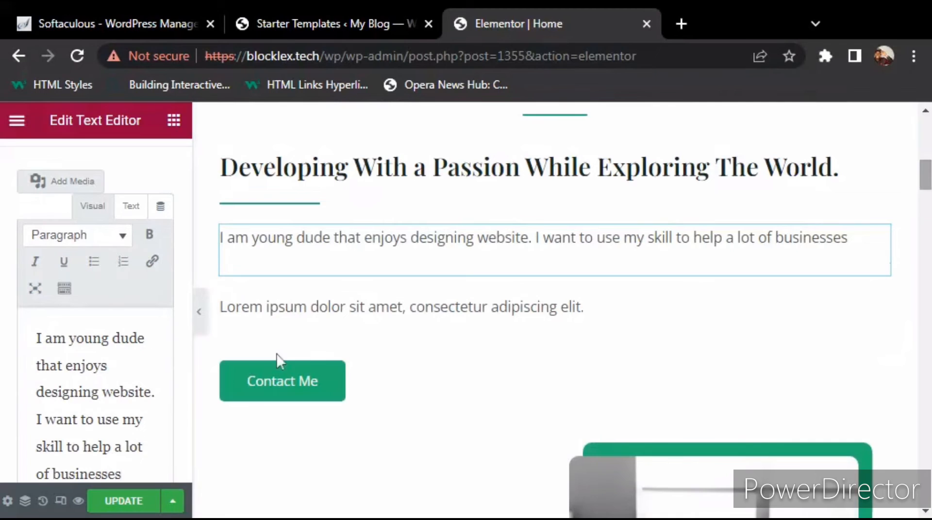
click(125, 502)
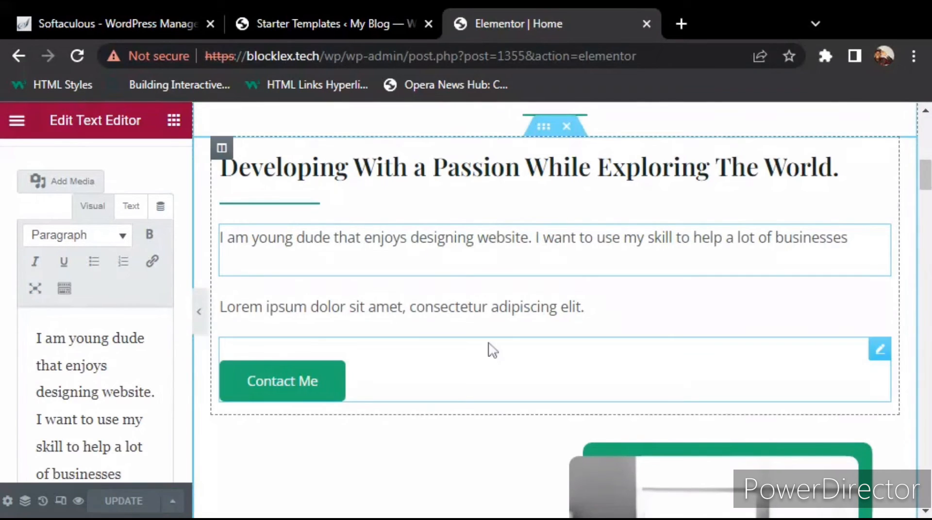
Open the Contact Me button for editing and set its normal background color to #504040.
click(879, 350)
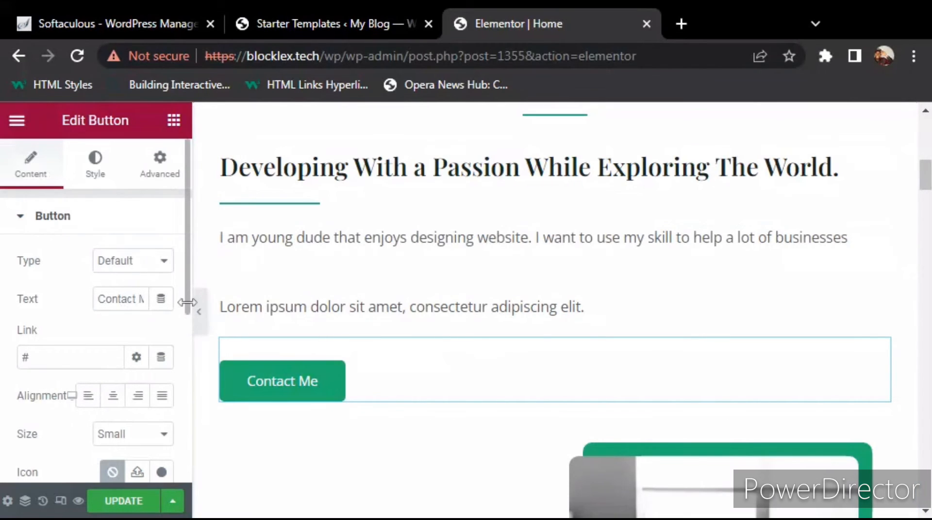
drag(183, 313, 181, 310)
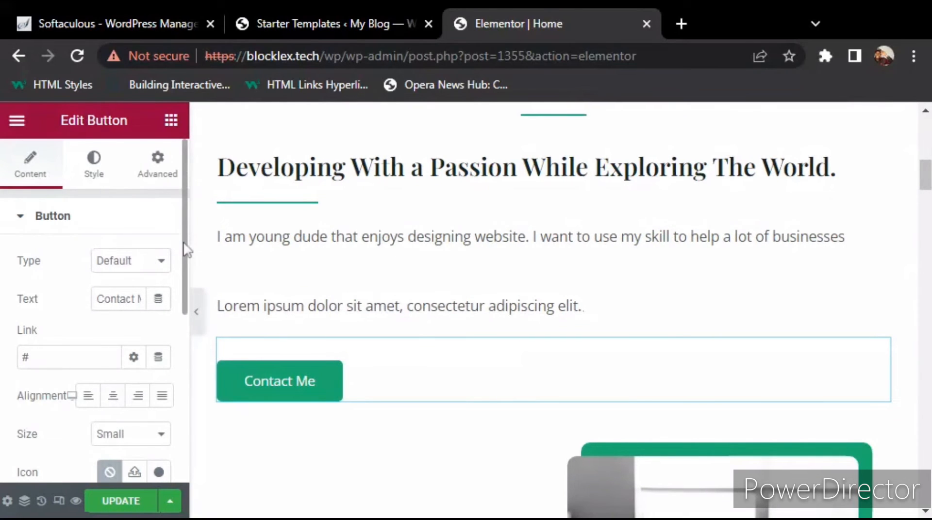
drag(186, 249, 174, 234)
scroll(182, 369, down, 3)
scroll(172, 218, up, 1)
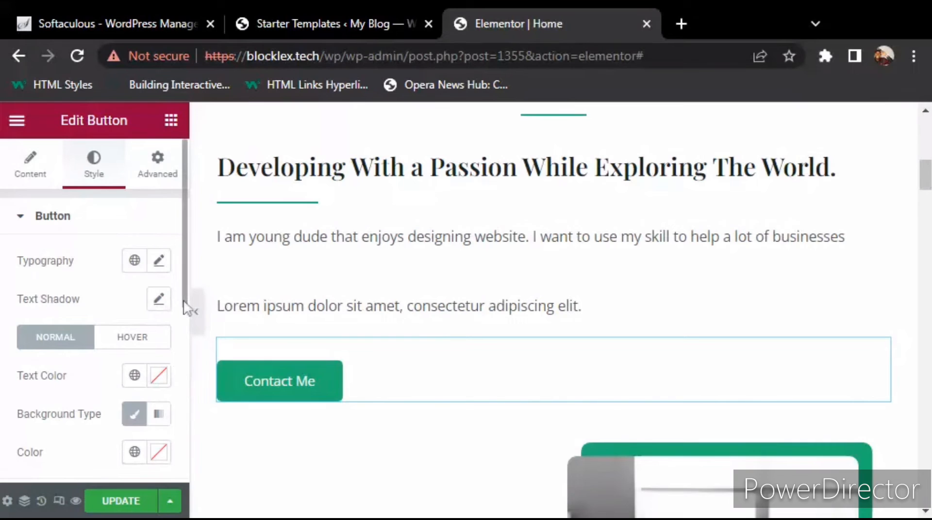
drag(183, 302, 183, 350)
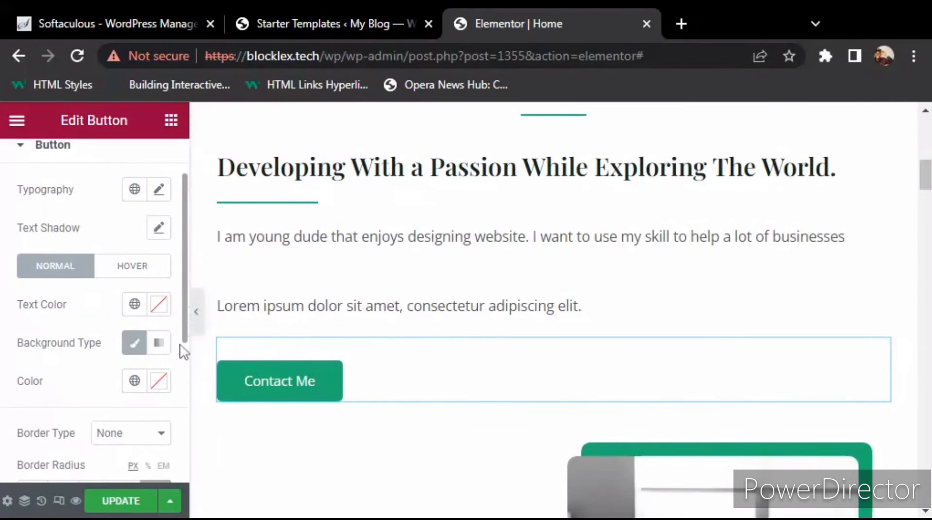
scroll(169, 354, down, 1)
click(159, 346)
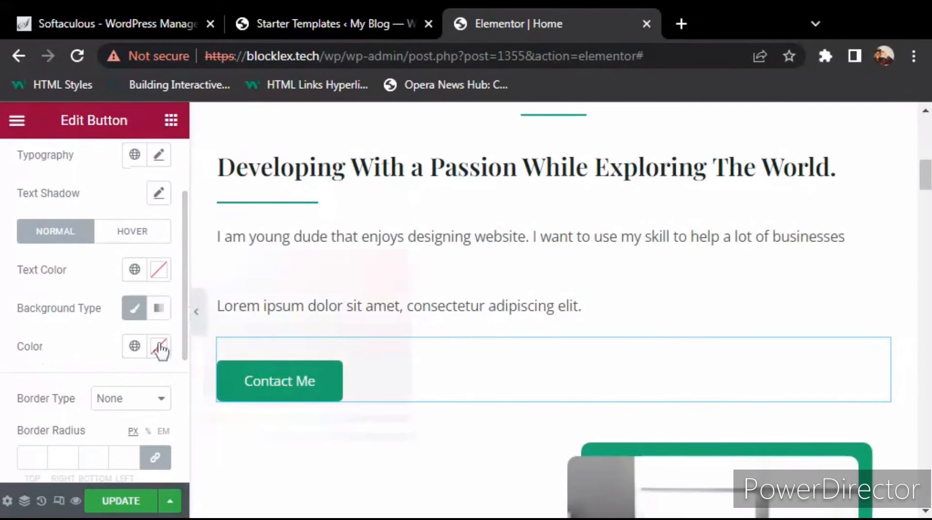
click(244, 356)
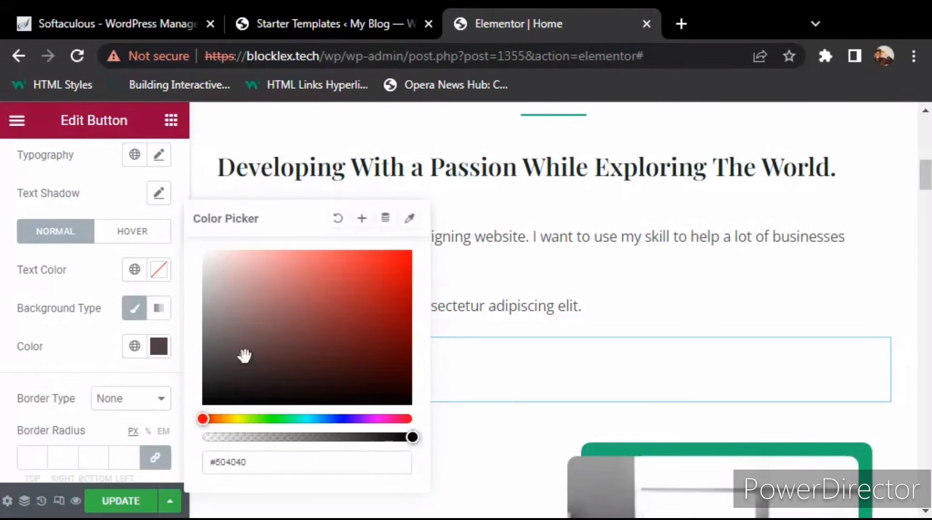
click(35, 386)
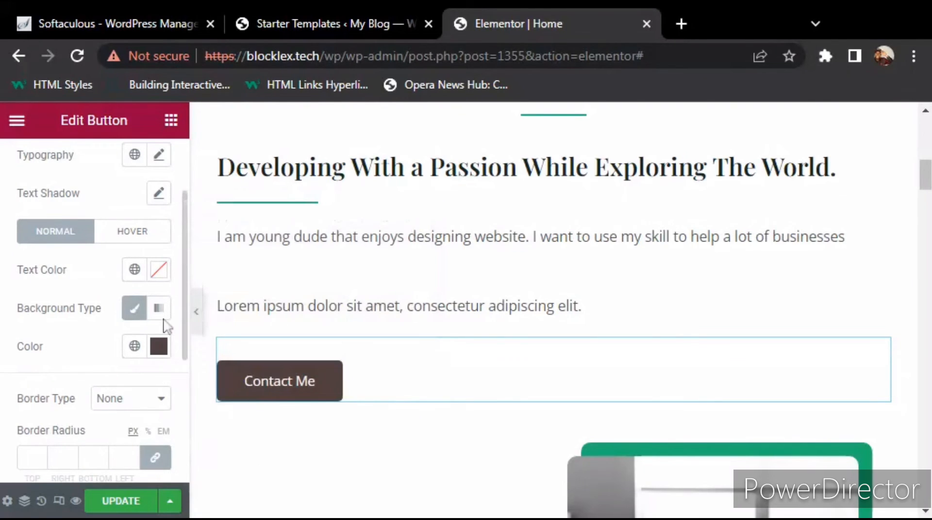
Try green text colors on the Contact Me button, first #478F51 and then the lighter #5AC869.
click(158, 273)
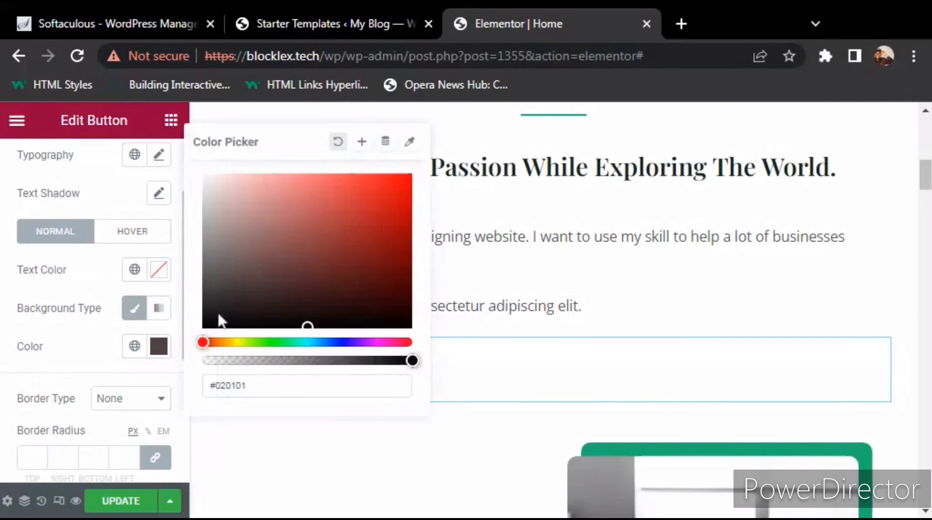
click(277, 342)
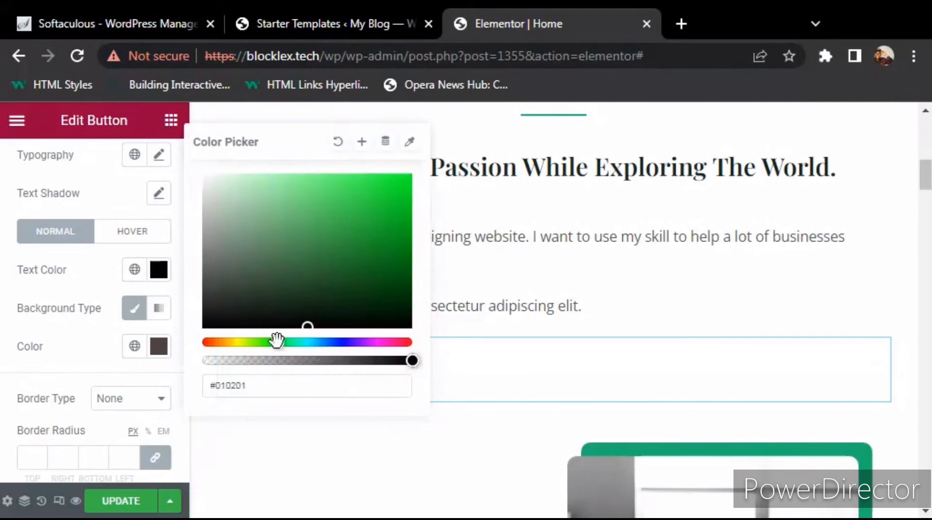
click(307, 240)
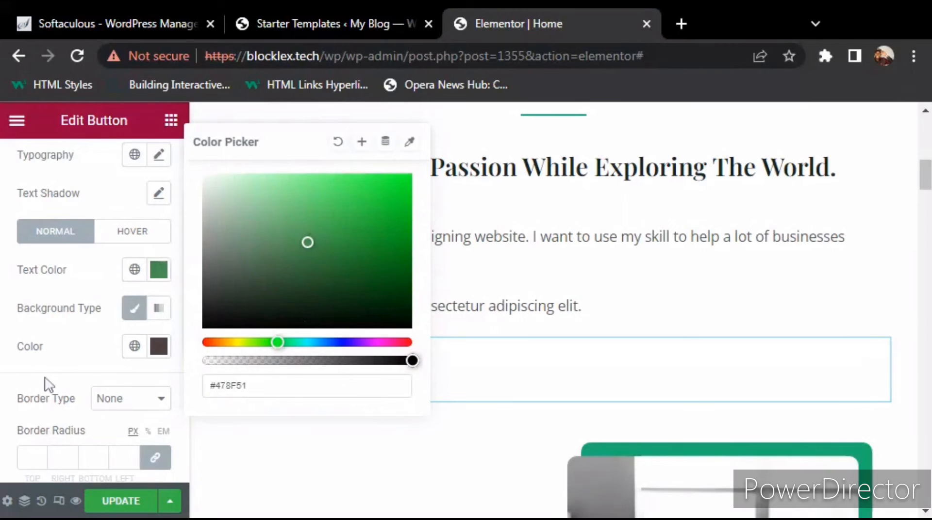
click(61, 370)
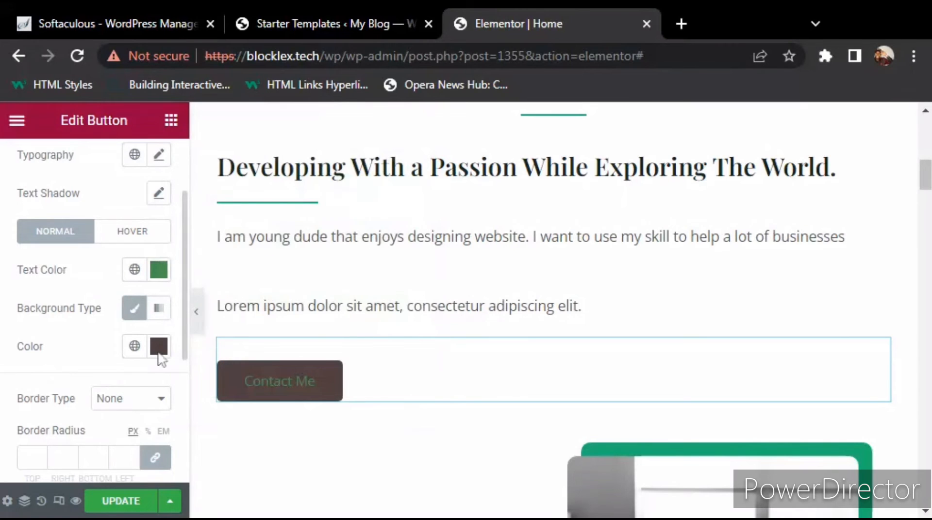
click(158, 270)
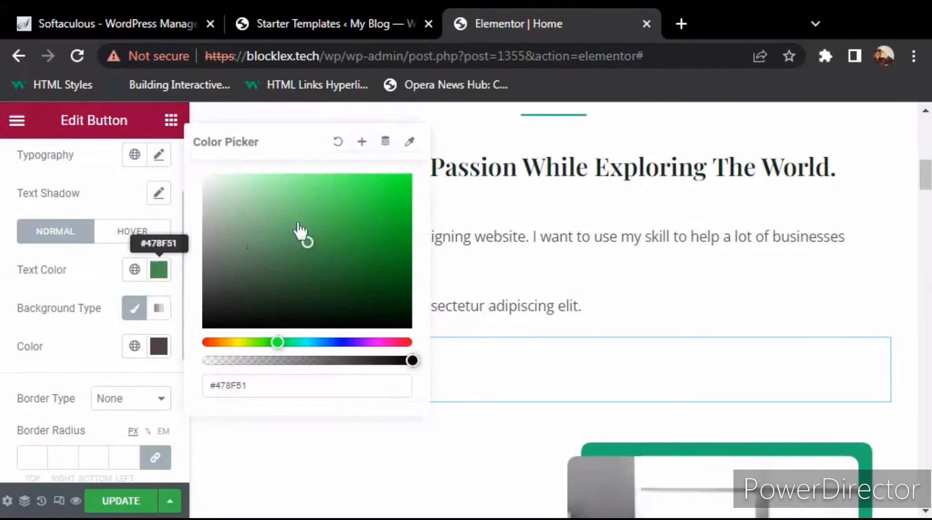
click(315, 208)
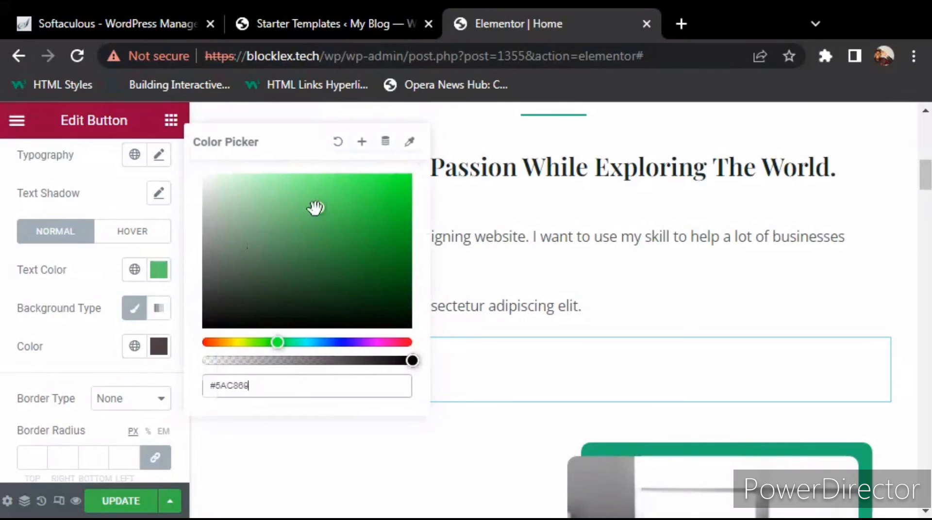
click(77, 366)
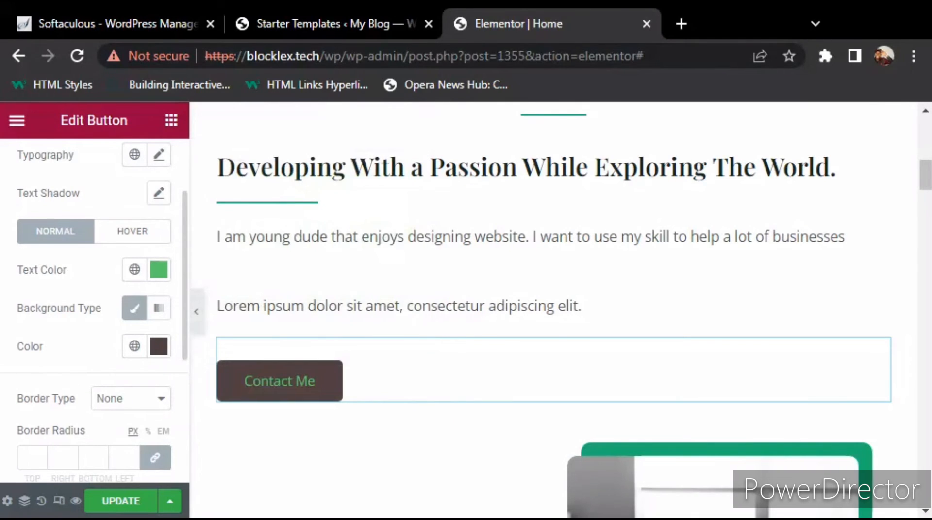
Set the Contact Me button's text color to #F6F6F6 and its background color to #58B940.
click(156, 274)
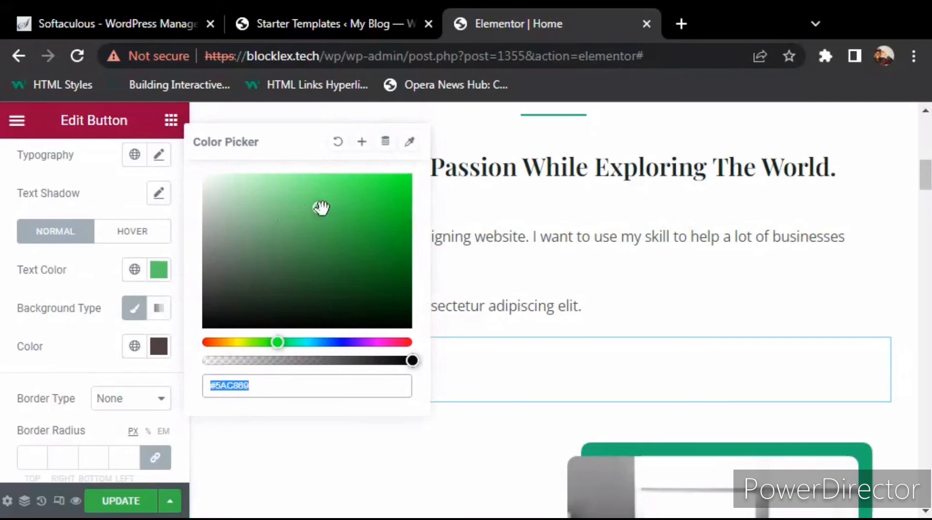
drag(227, 200, 194, 185)
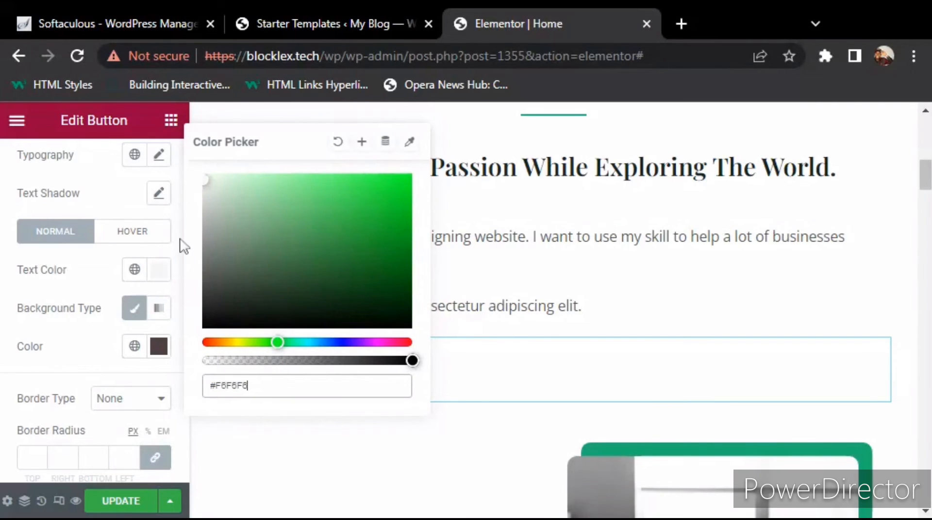
click(160, 349)
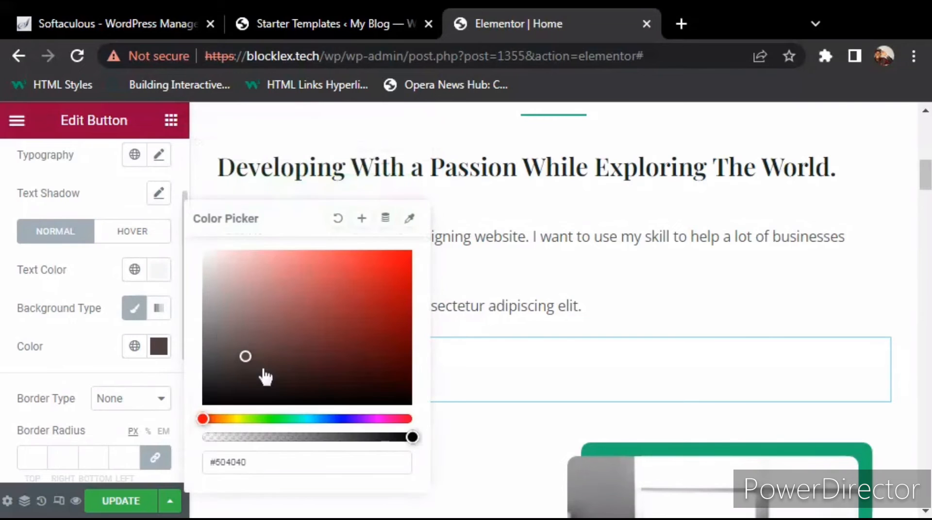
click(265, 419)
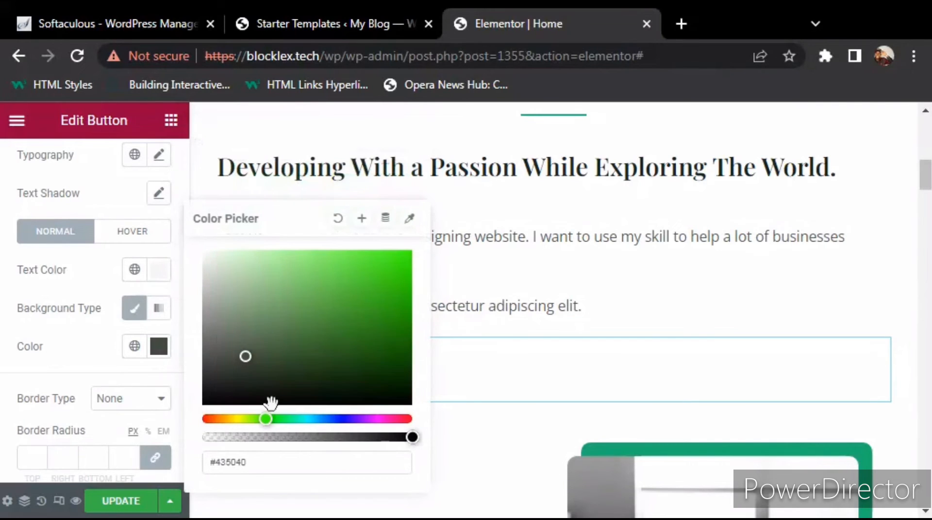
click(328, 270)
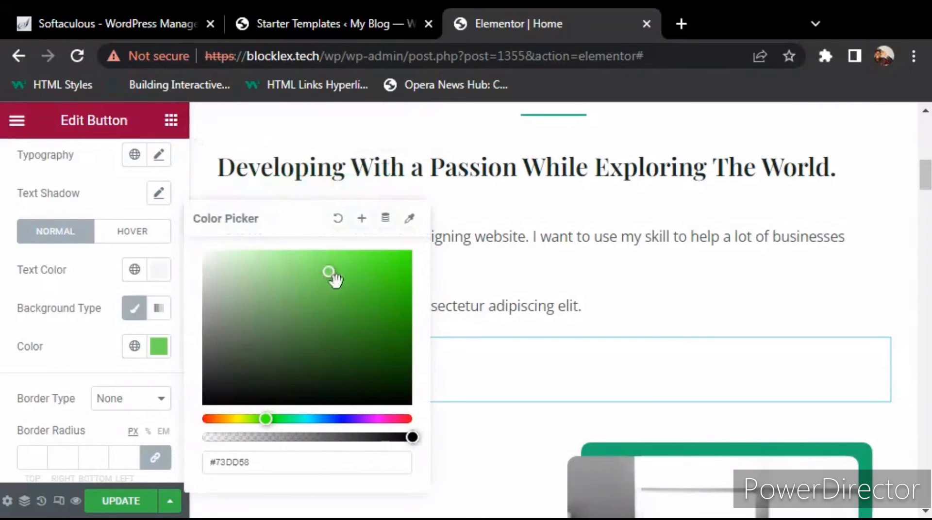
click(337, 288)
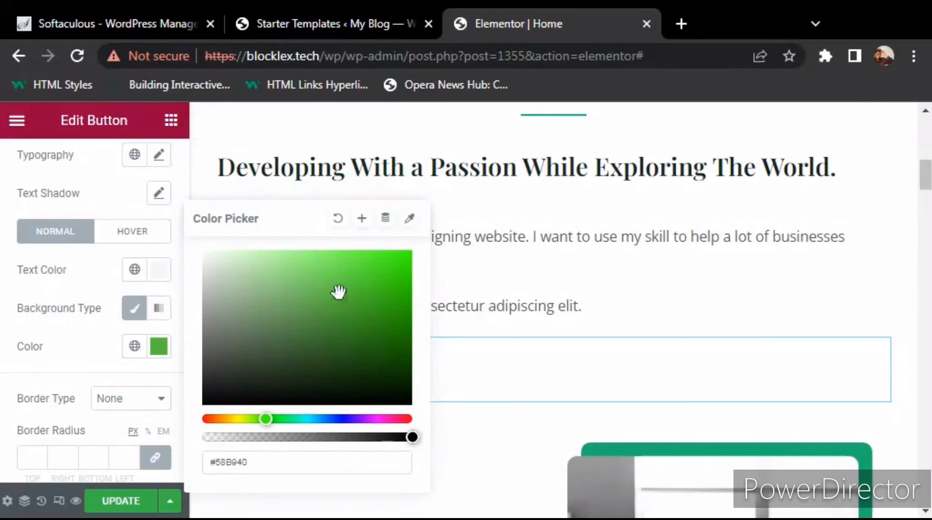
click(39, 384)
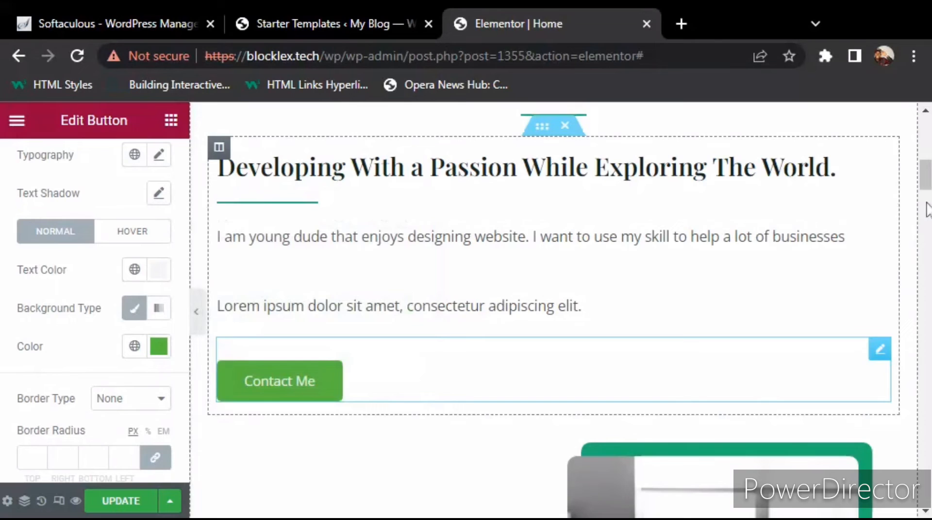
Try the Fade In Down entrance animation on the Contact Me button, then set it to Fade In.
scroll(554, 311, down, 2)
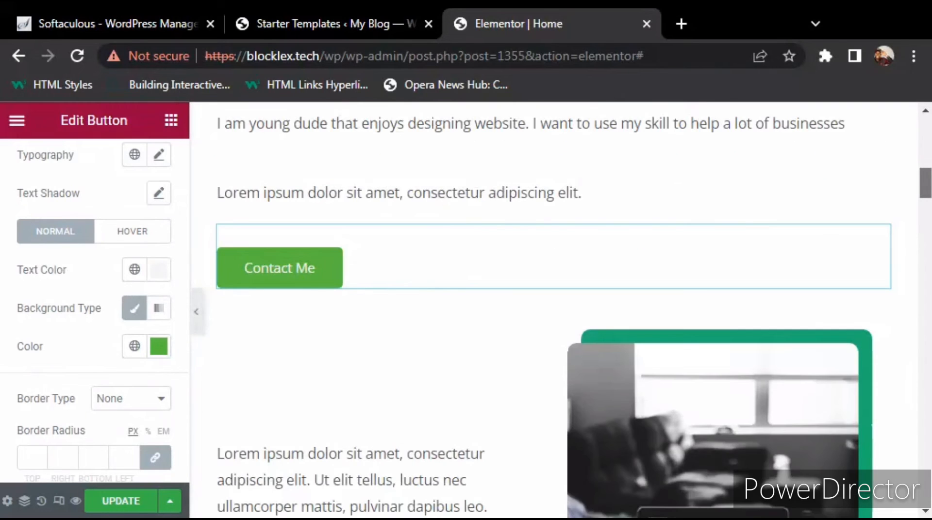
scroll(553, 311, down, 3)
scroll(553, 310, up, 3)
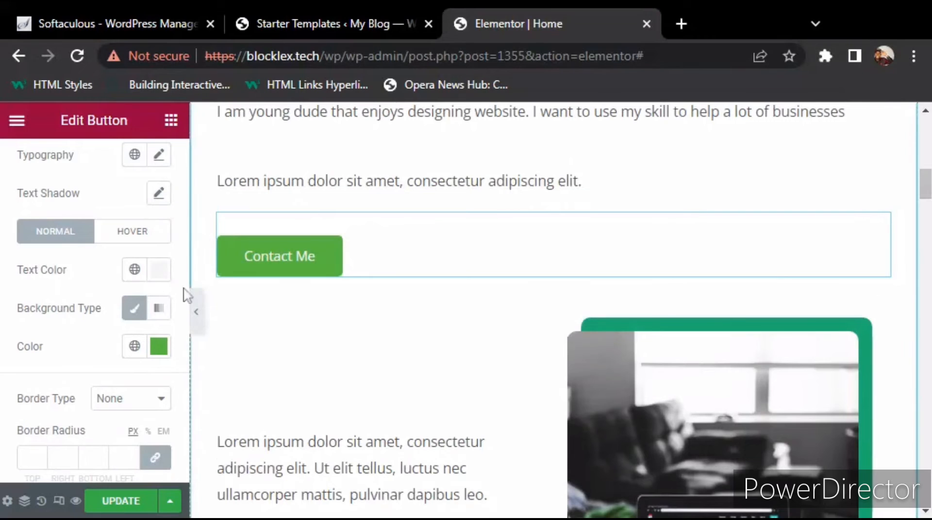
scroll(185, 350, up, 1)
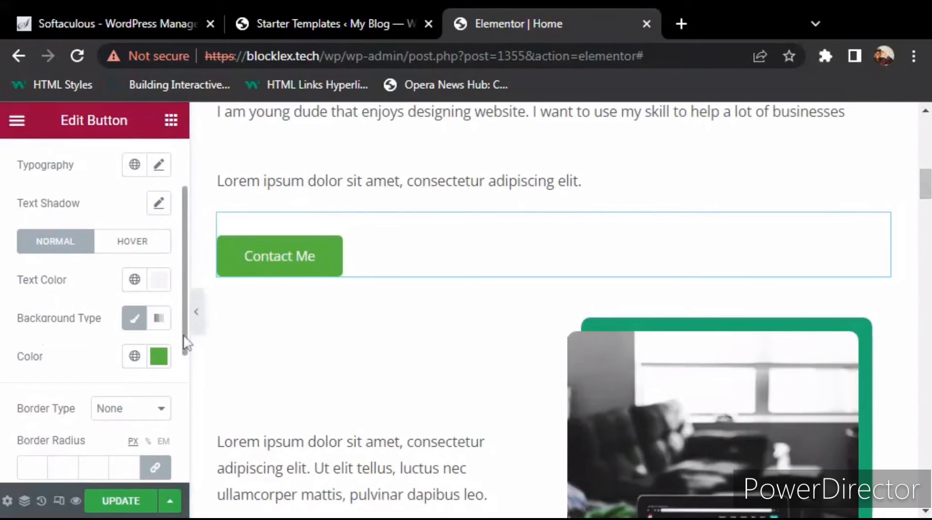
drag(186, 345, 181, 232)
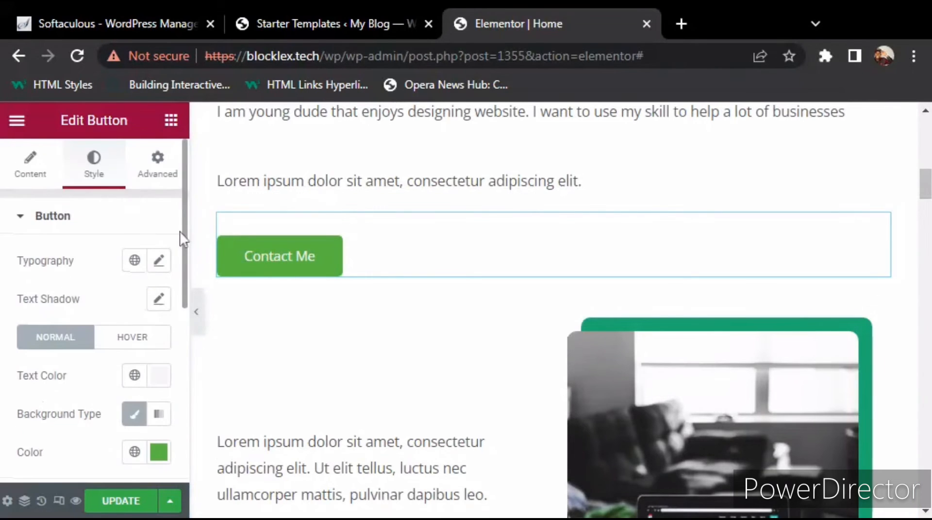
click(161, 162)
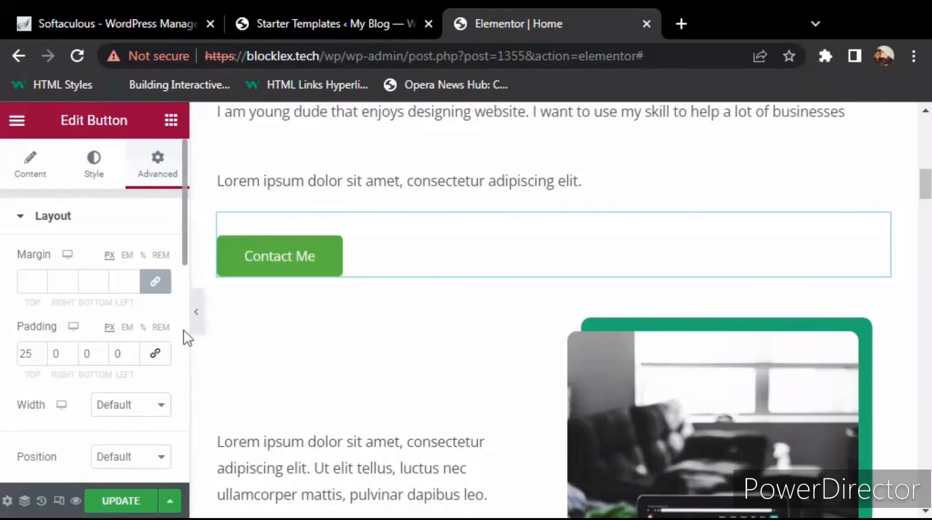
scroll(187, 338, down, 5)
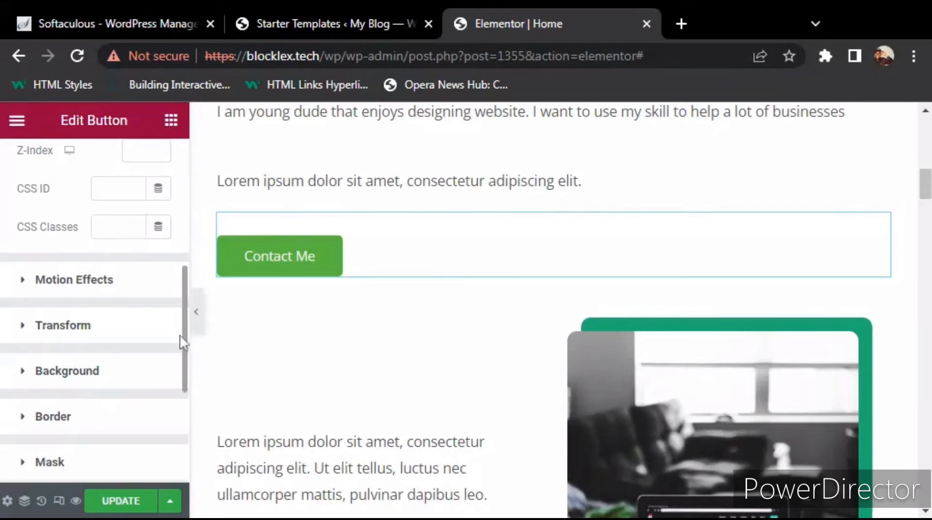
click(74, 281)
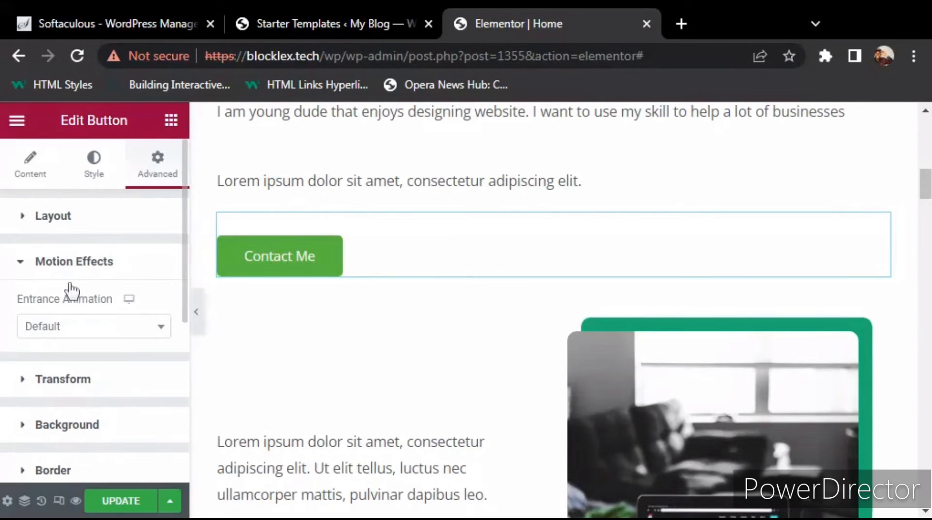
click(118, 334)
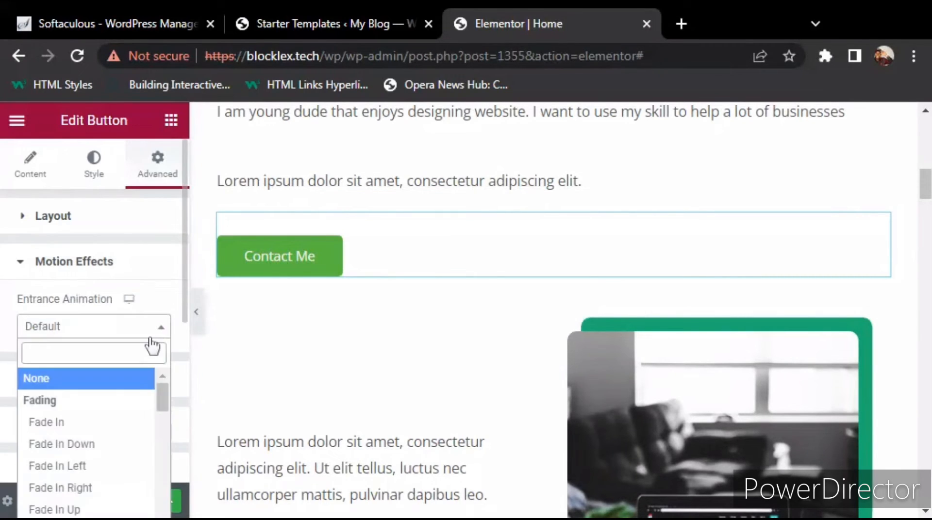
click(61, 442)
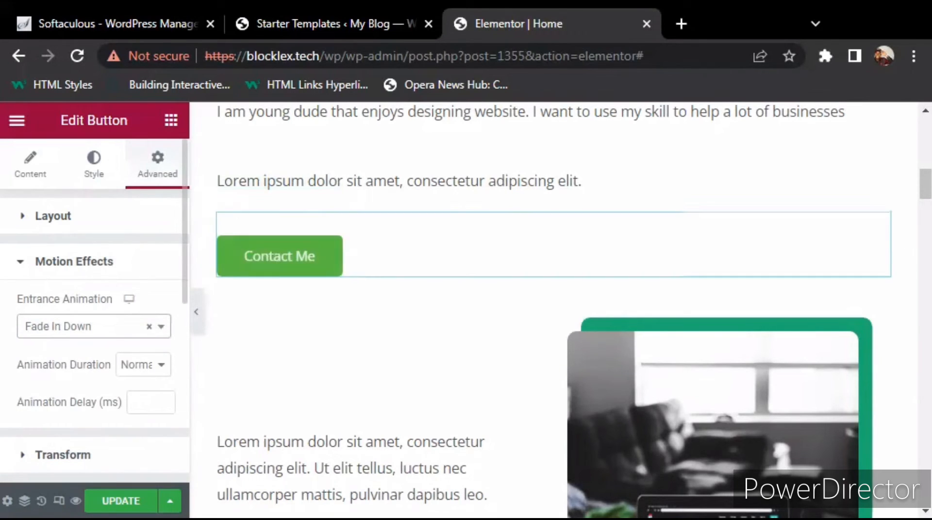
click(160, 327)
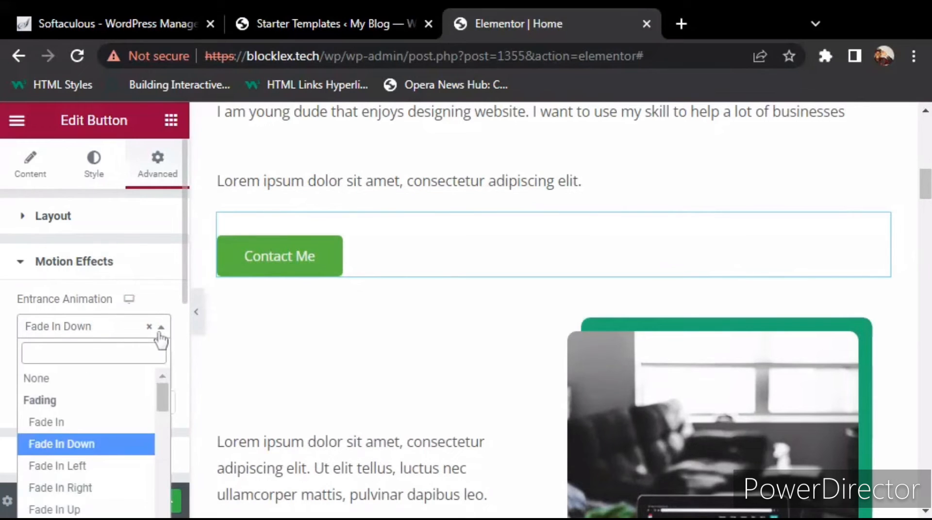
click(55, 426)
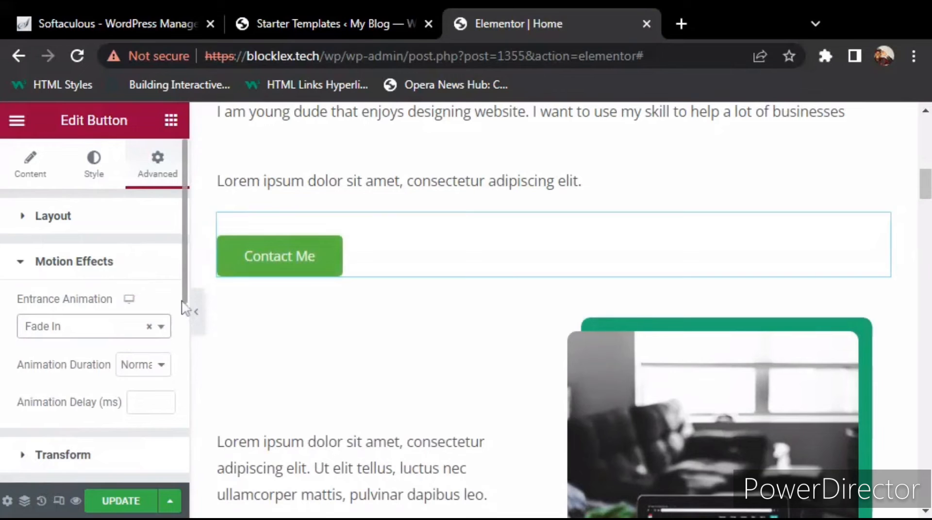
Change the Contact Me button's entrance animation to Pulse from the Attention Seekers group.
scroll(186, 296, down, 1)
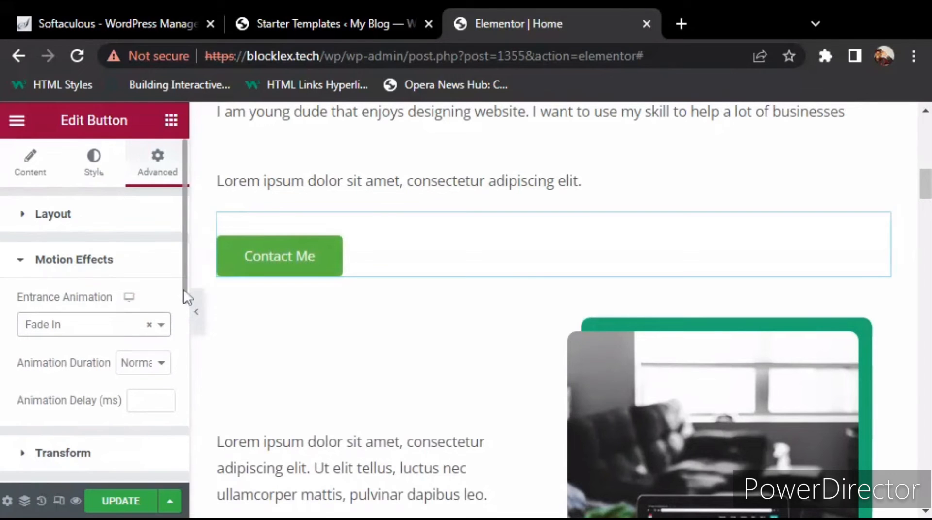
scroll(186, 296, down, 1)
scroll(156, 274, down, 3)
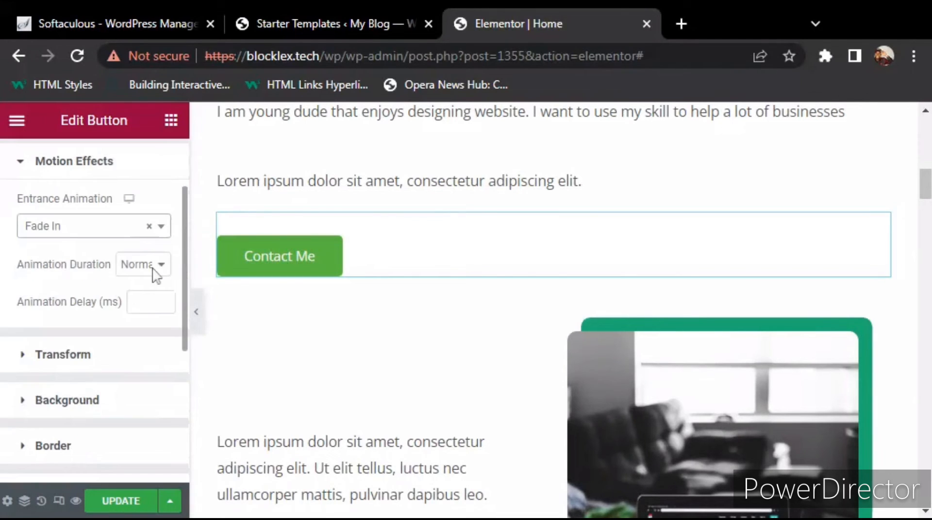
click(162, 227)
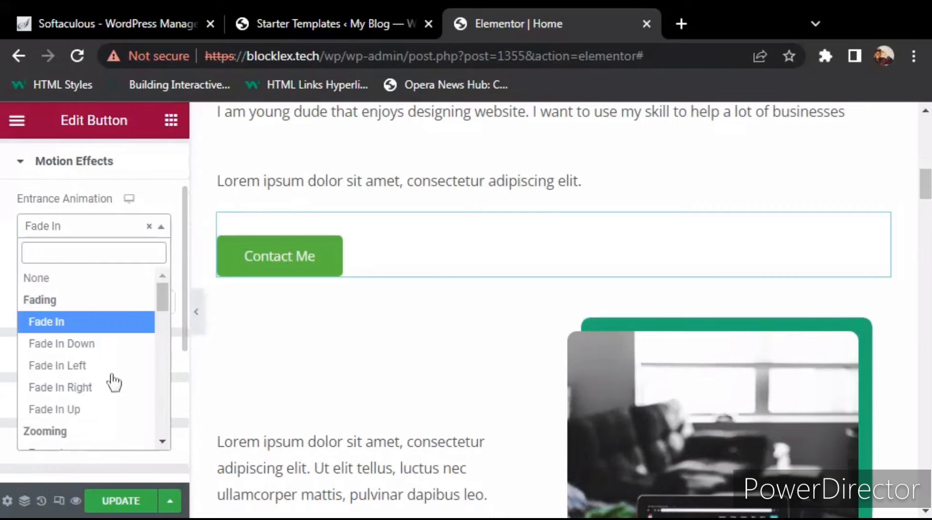
scroll(164, 444, down, 2)
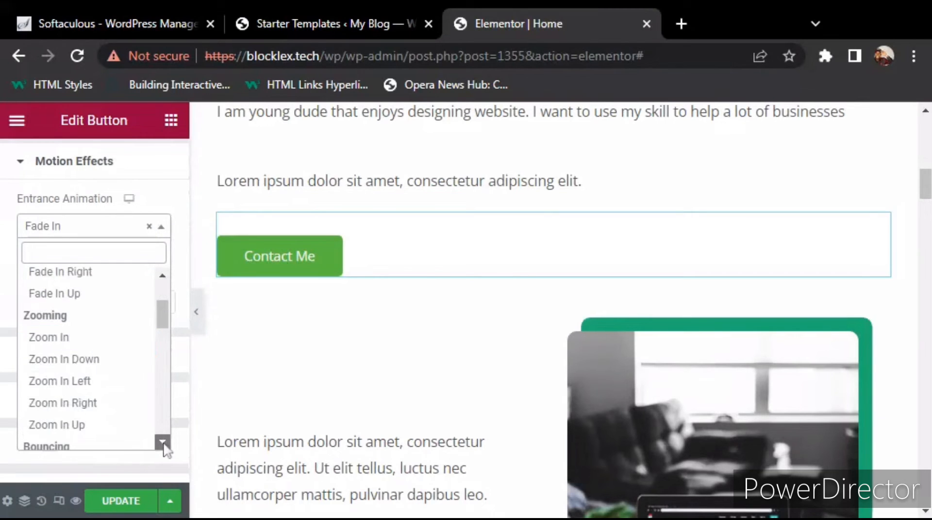
scroll(165, 449, down, 3)
scroll(164, 447, down, 3)
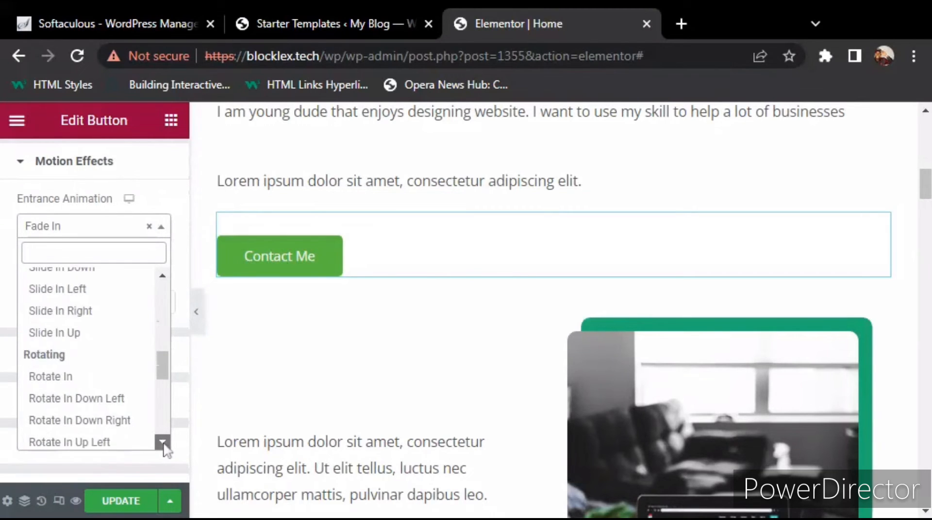
scroll(166, 449, down, 3)
scroll(165, 449, down, 1)
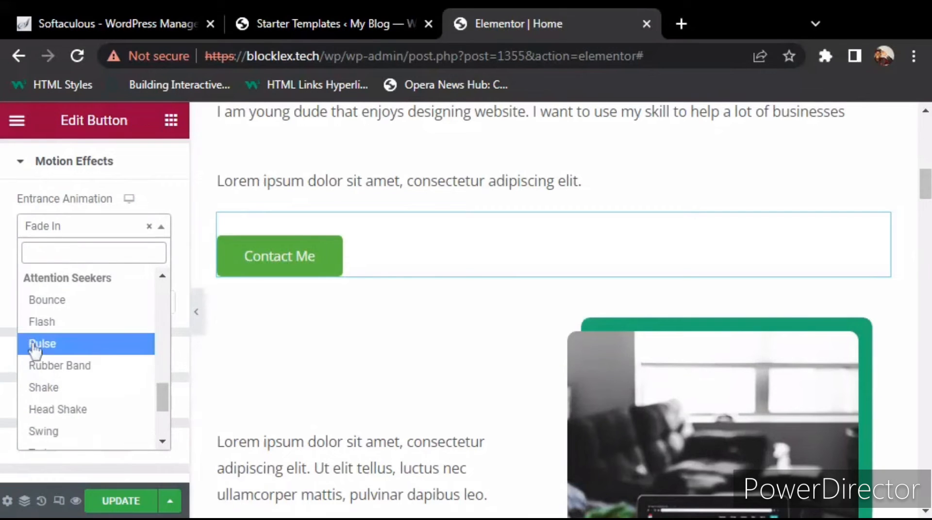
click(34, 345)
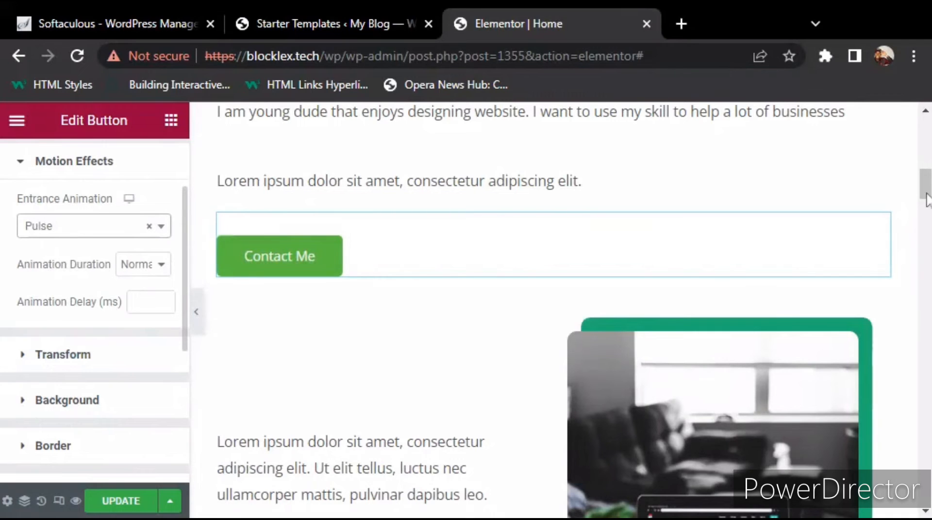
Replace the hero section's portrait image with the uploaded photo OPP_1828.JPG.
scroll(924, 208, down, 1)
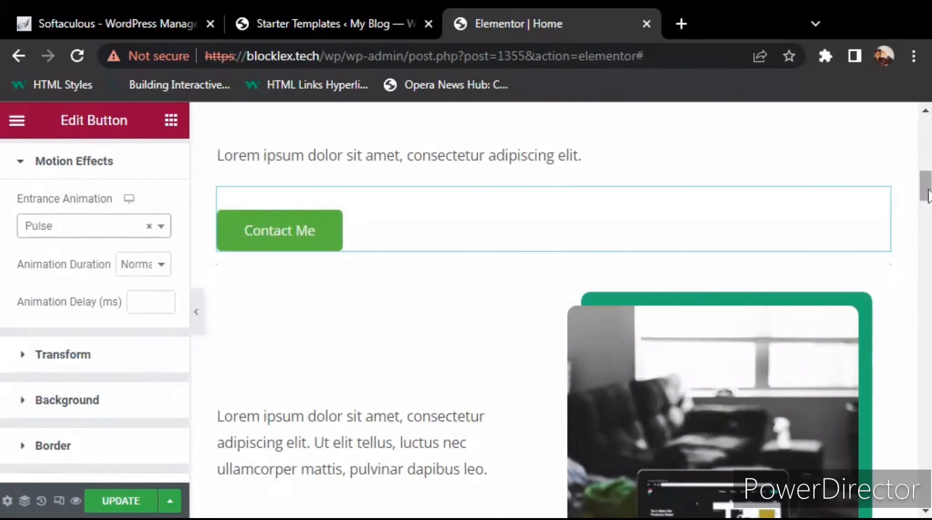
mouse_move(926, 196)
mouse_down()
mouse_move(927, 234)
mouse_move(924, 178)
mouse_up()
scroll(925, 184, up, 3)
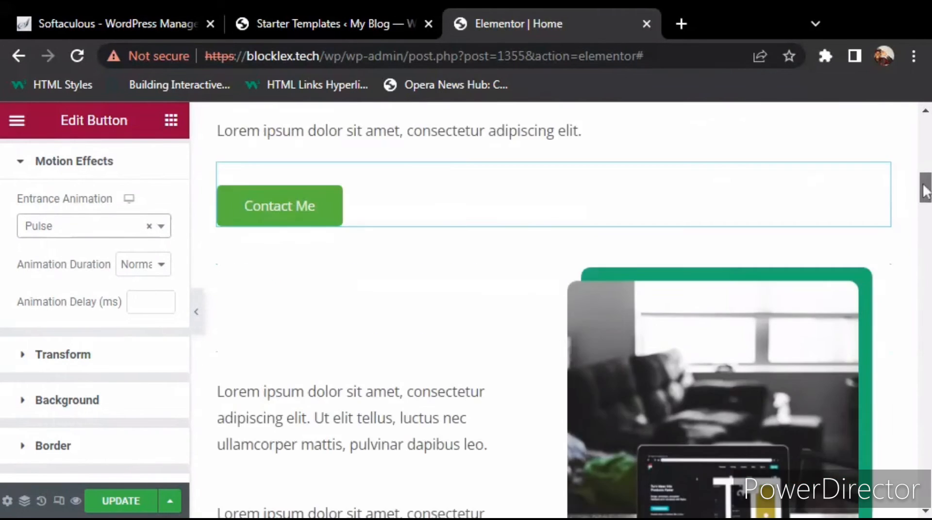
scroll(780, 331, down, 1)
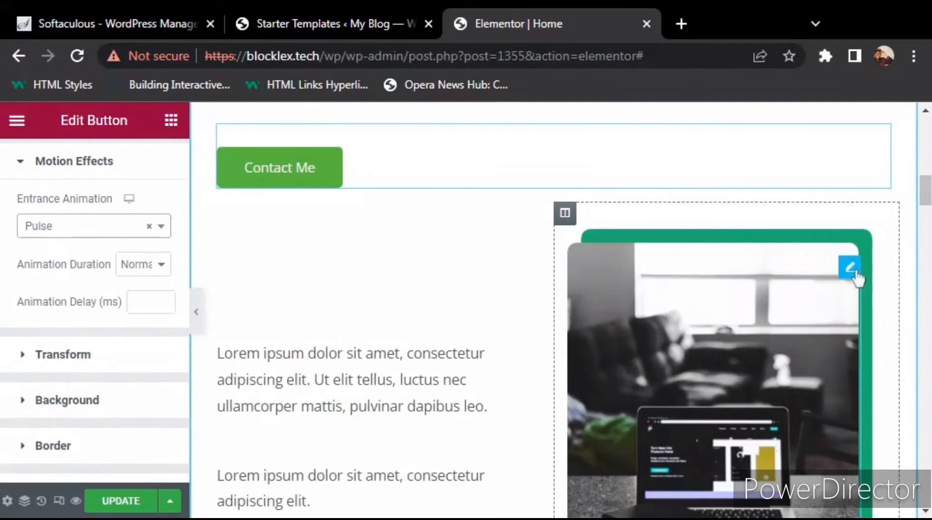
scroll(921, 214, up, 4)
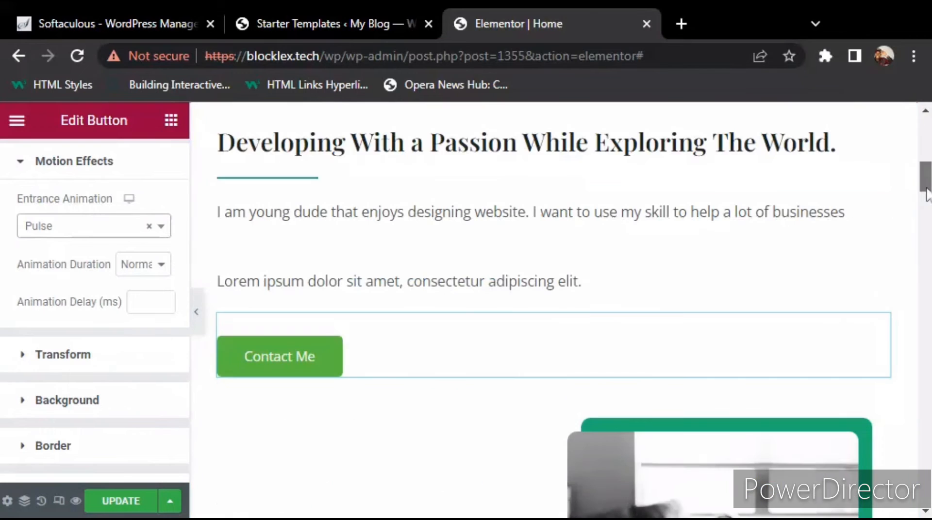
drag(925, 194, 925, 160)
scroll(818, 277, up, 4)
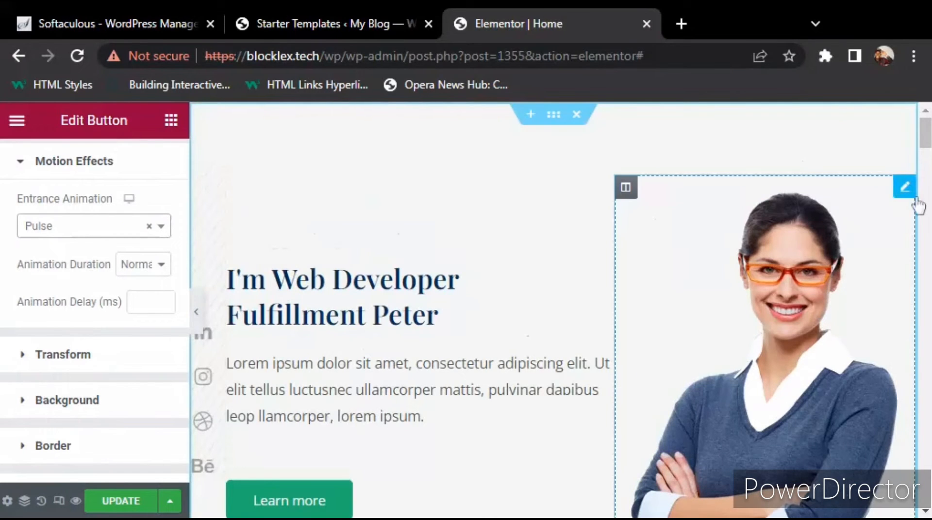
click(904, 192)
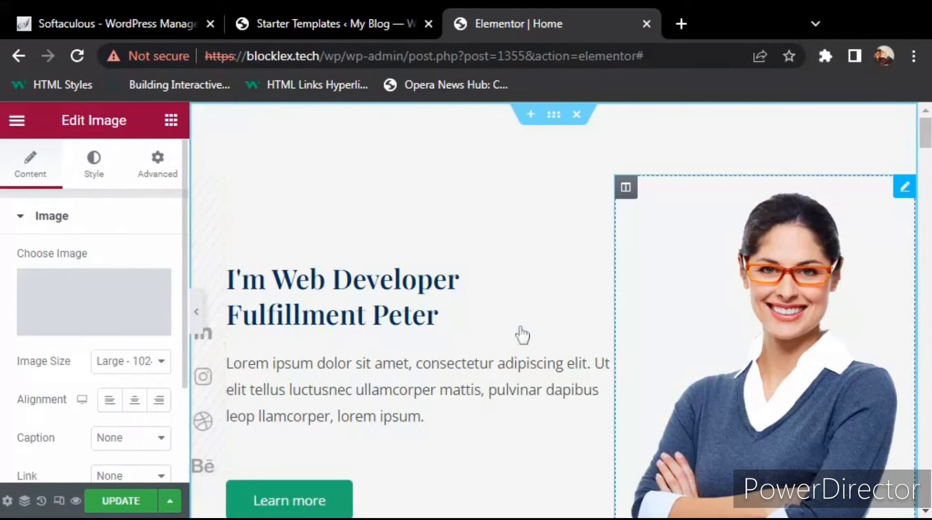
mouse_move(73, 329)
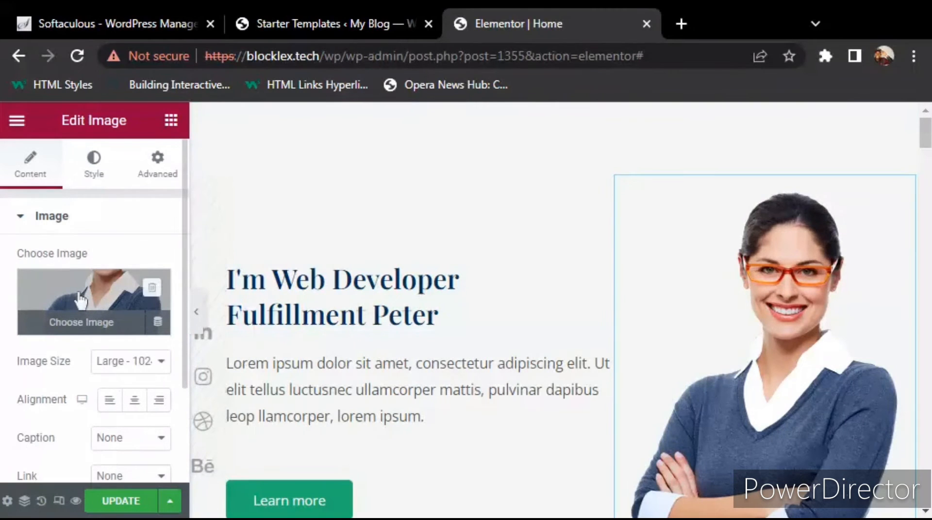
click(79, 328)
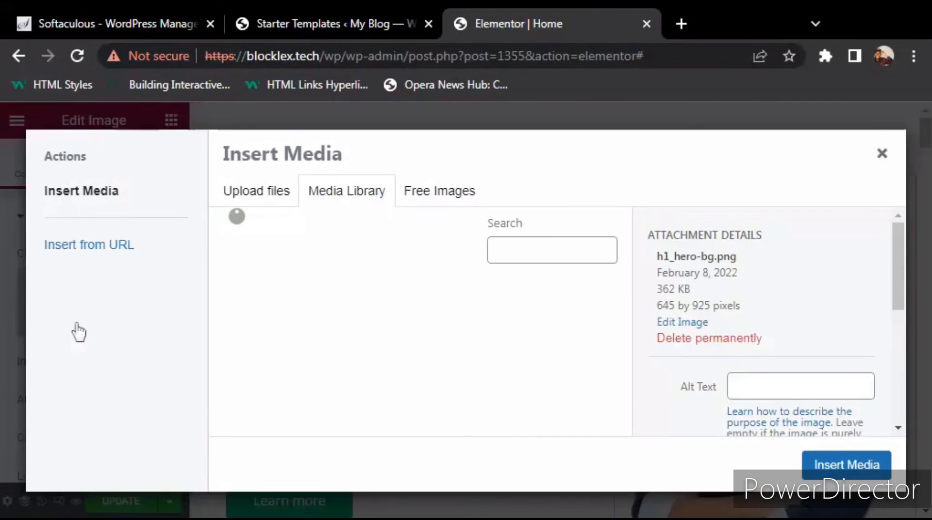
click(284, 208)
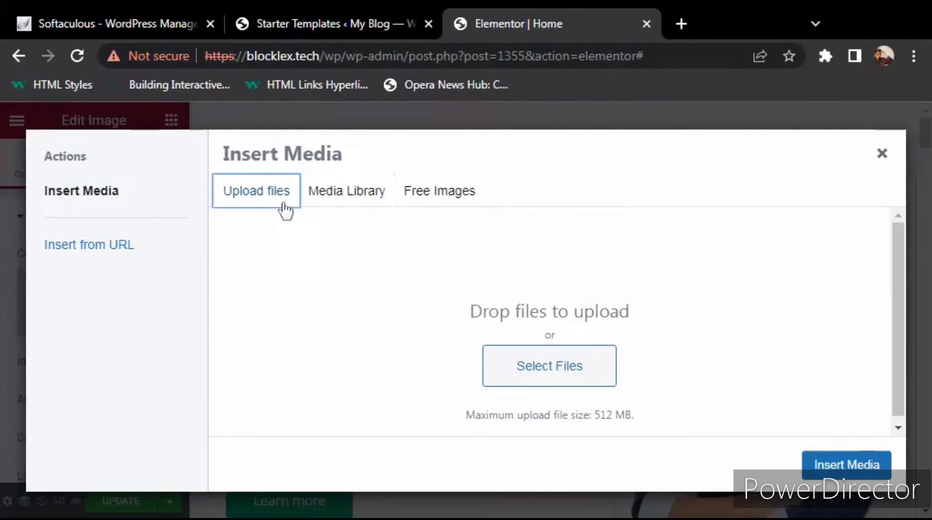
click(580, 376)
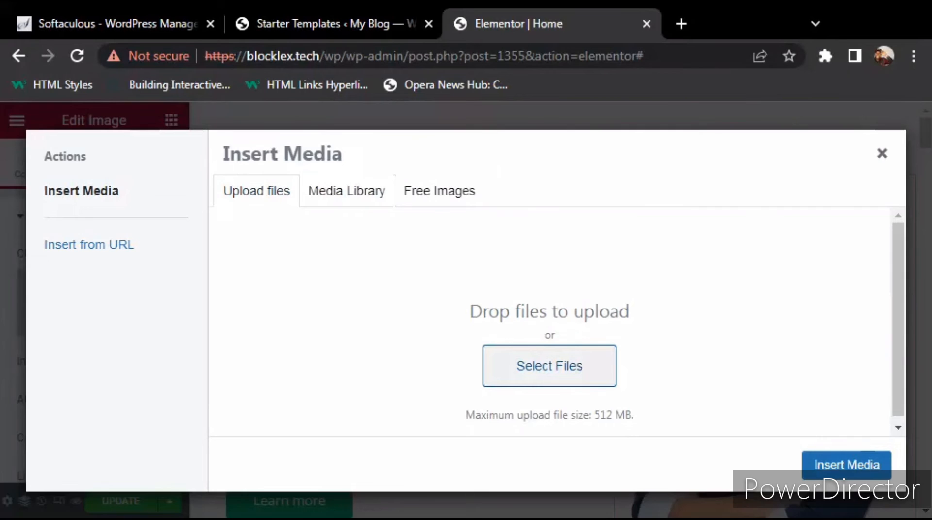
click(549, 366)
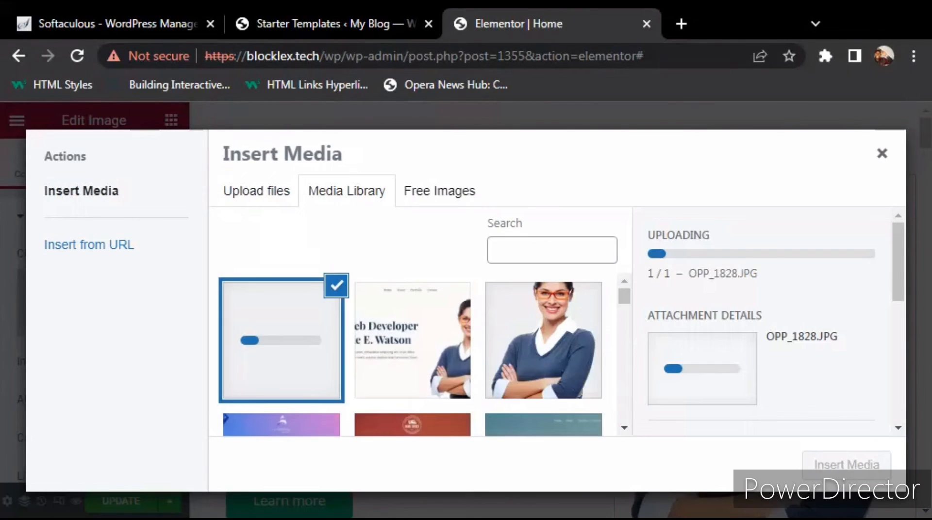
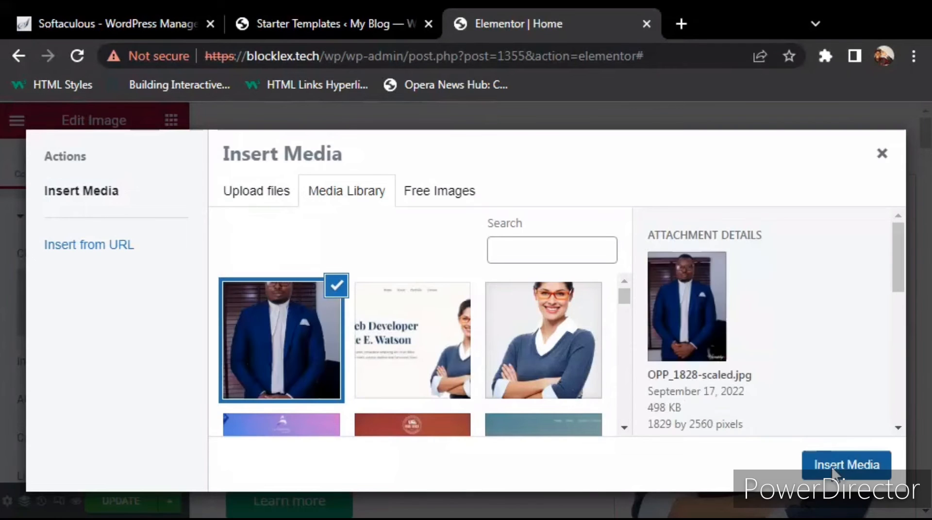
click(833, 467)
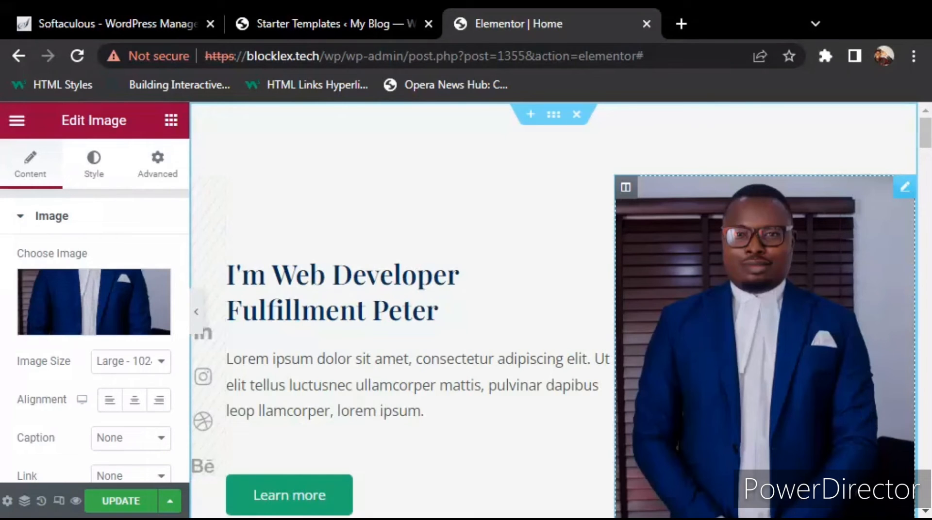
Review how the new portrait sits in the hero section and against the About Me section below it.
scroll(929, 145, down, 1)
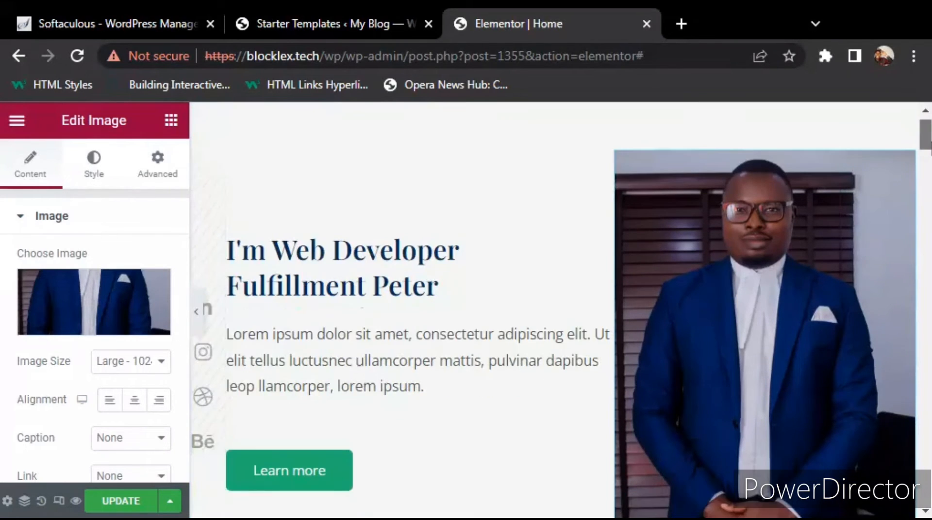
scroll(553, 310, down, 4)
scroll(553, 310, down, 4)
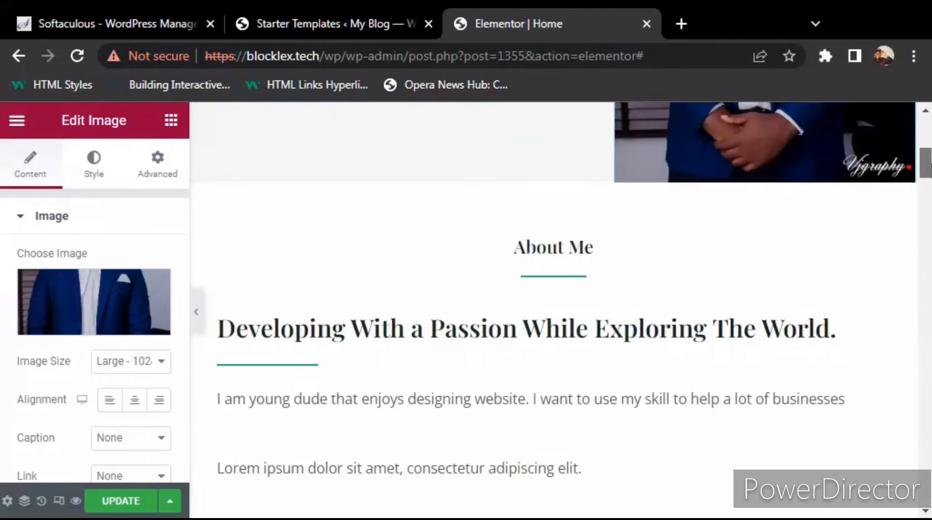
scroll(927, 146, up, 4)
scroll(928, 146, up, 4)
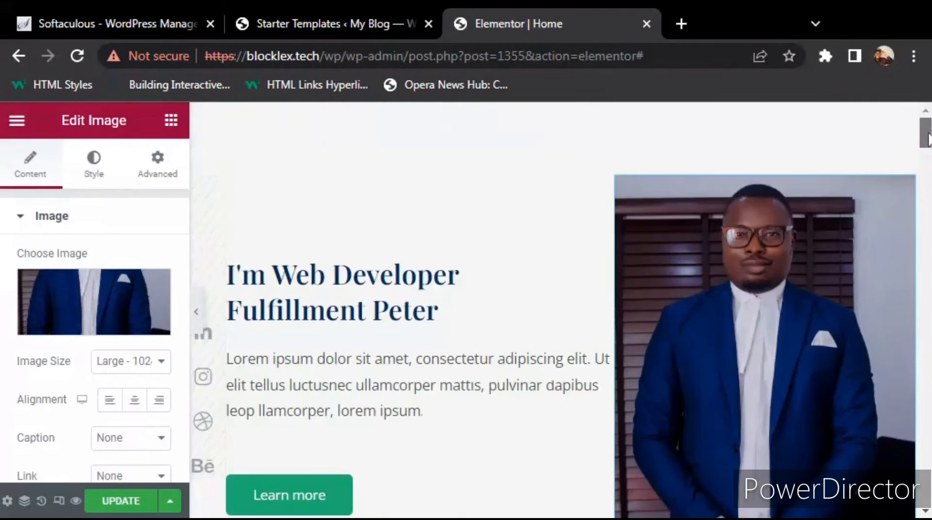
scroll(928, 140, down, 4)
drag(928, 165, 927, 141)
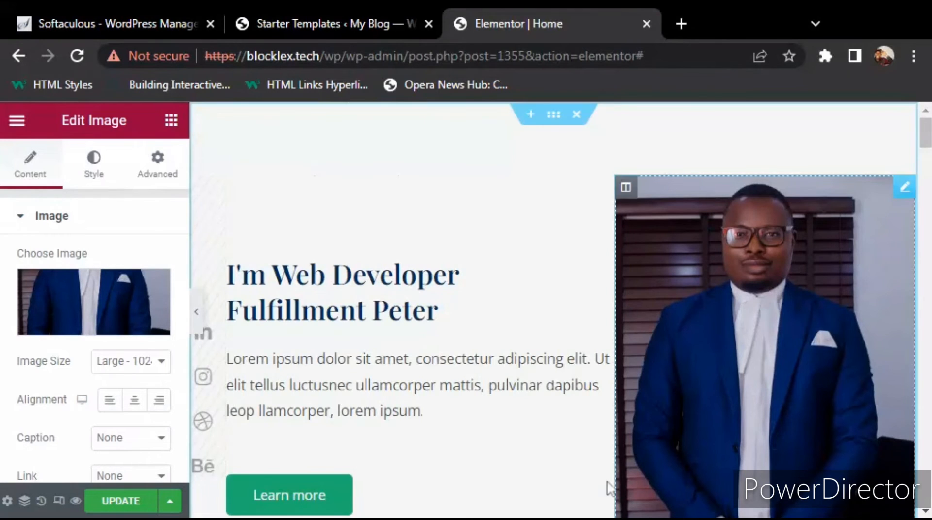
Replace the hero section's placeholder paragraph with "I want your business to gain global recognition." and update the page.
click(602, 358)
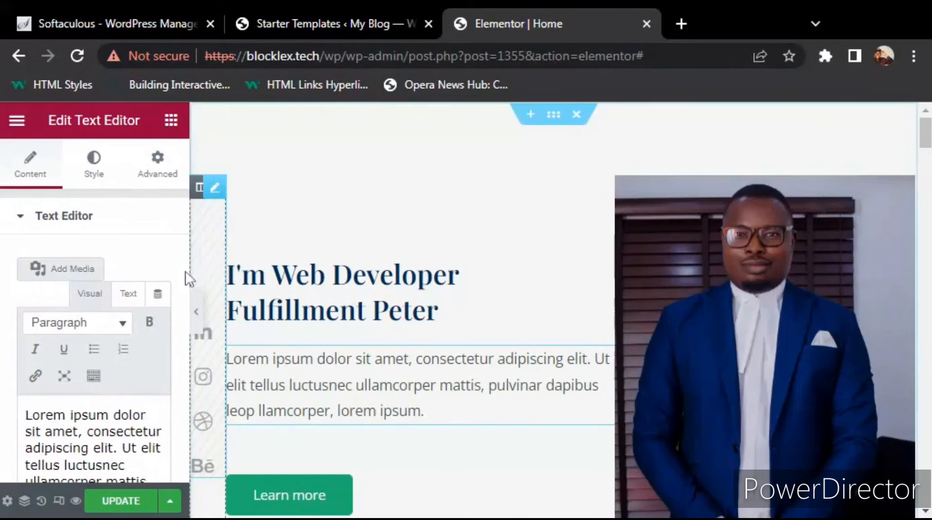
scroll(186, 280, down, 1)
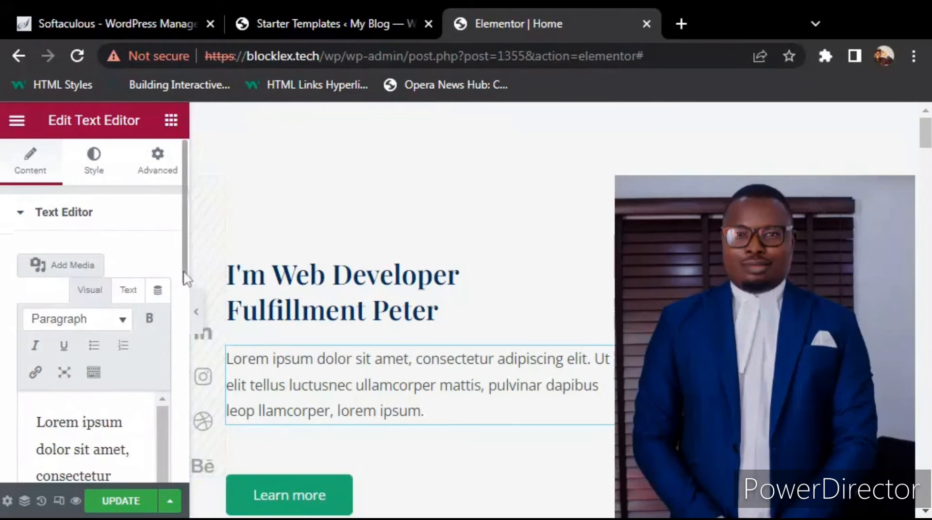
drag(186, 279, 176, 359)
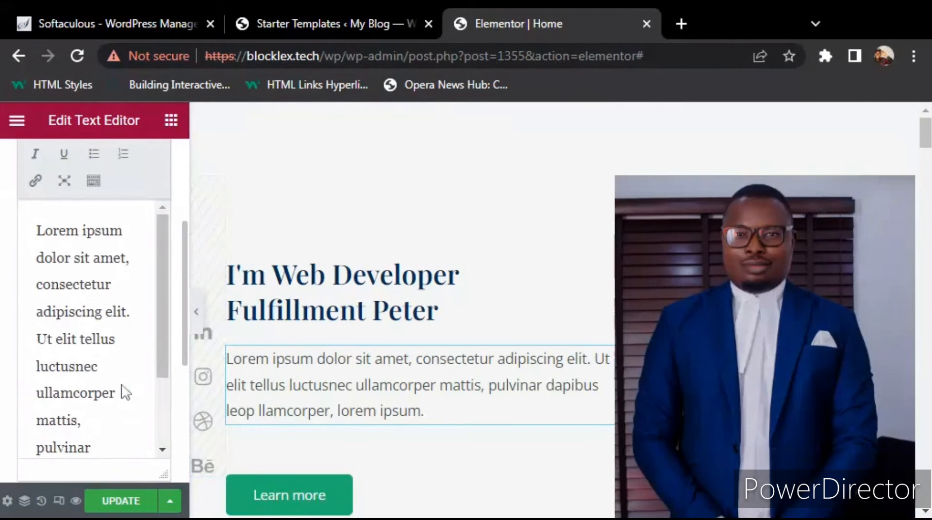
key(ctrl+a)
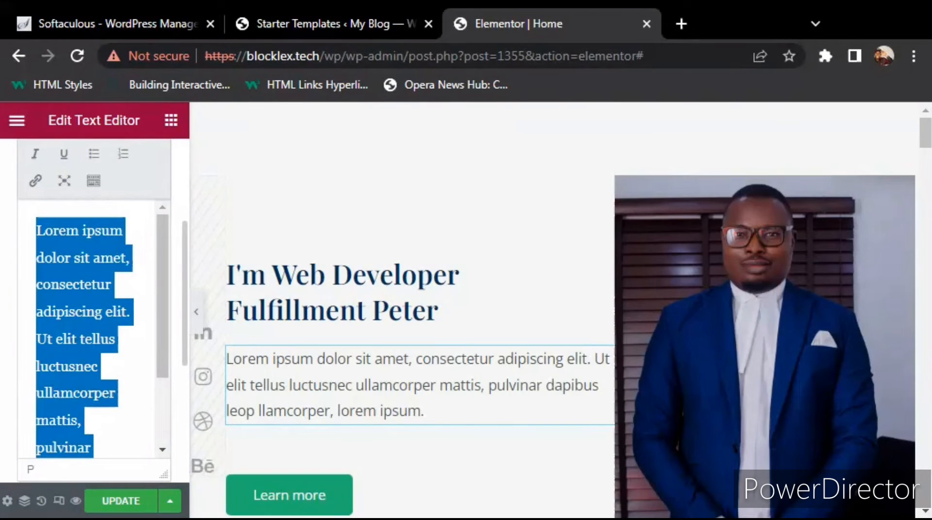
key(BackSpace)
text(I )
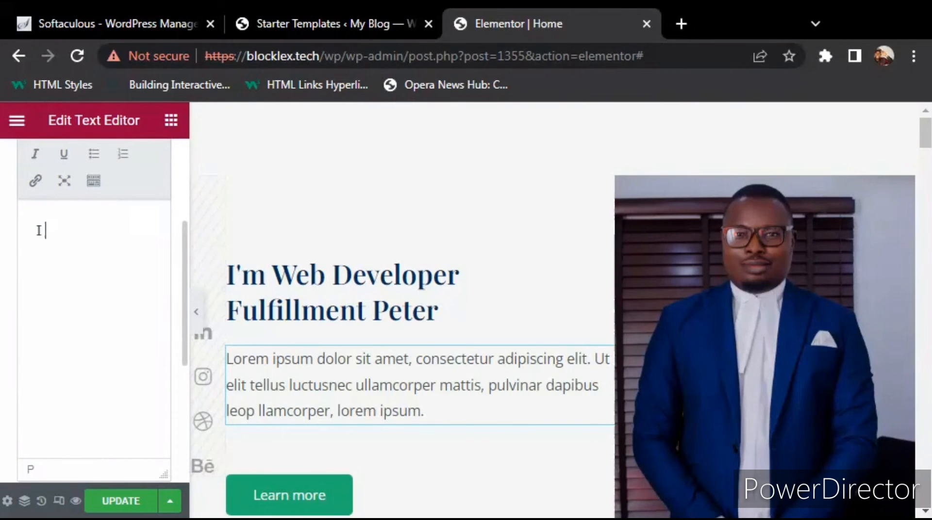
text(wa)
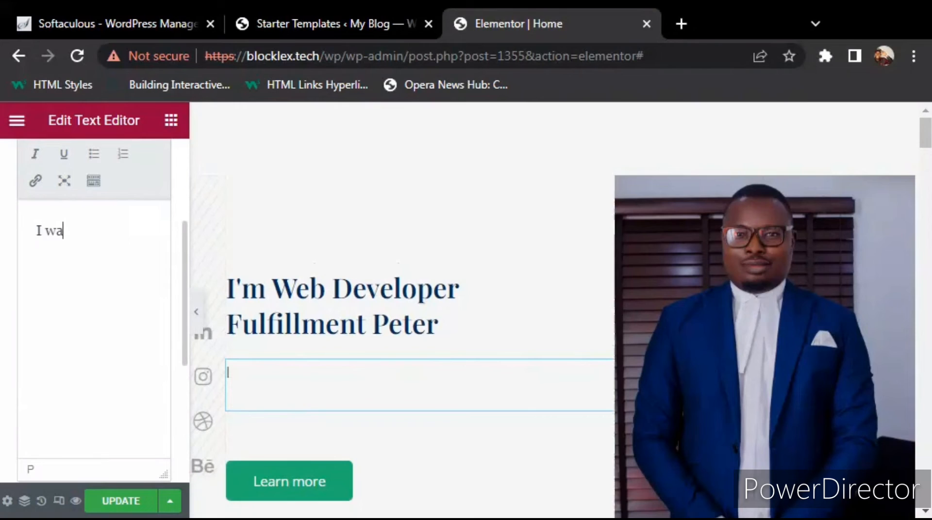
text(nt yo)
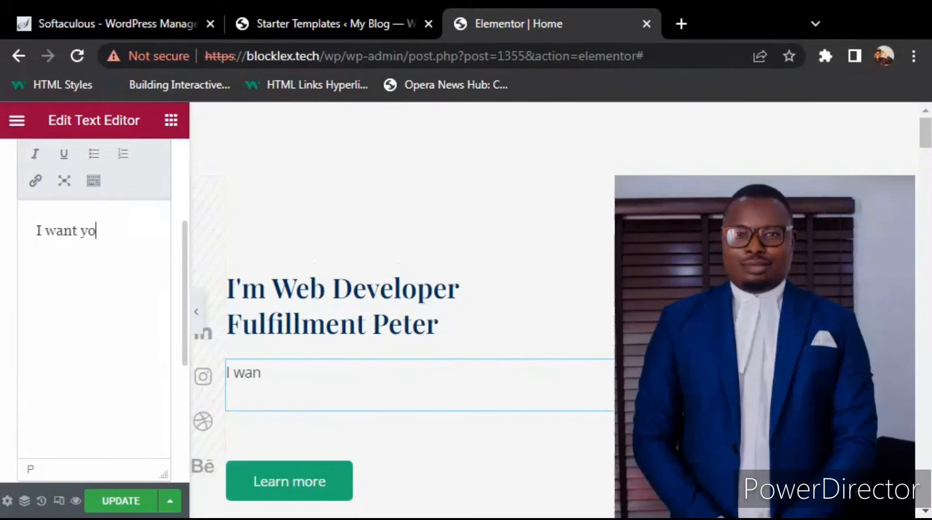
text(ur bu)
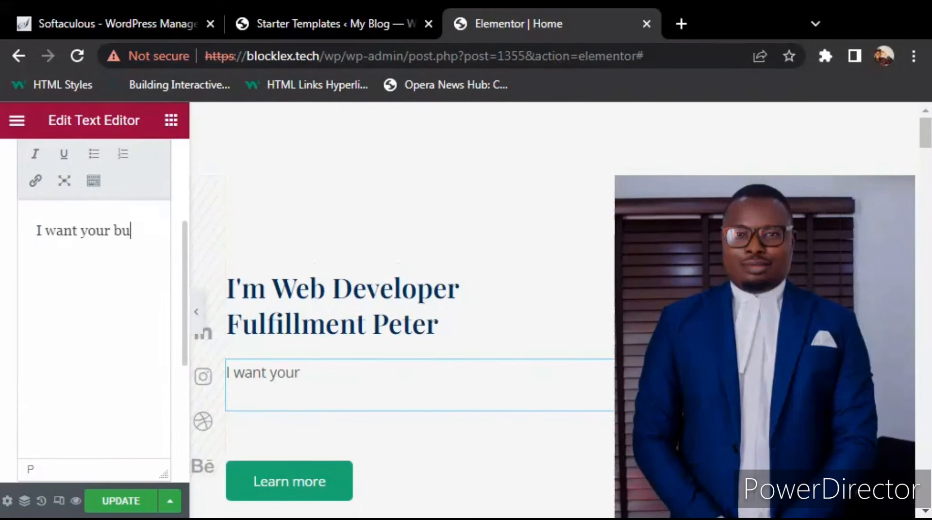
text(sin)
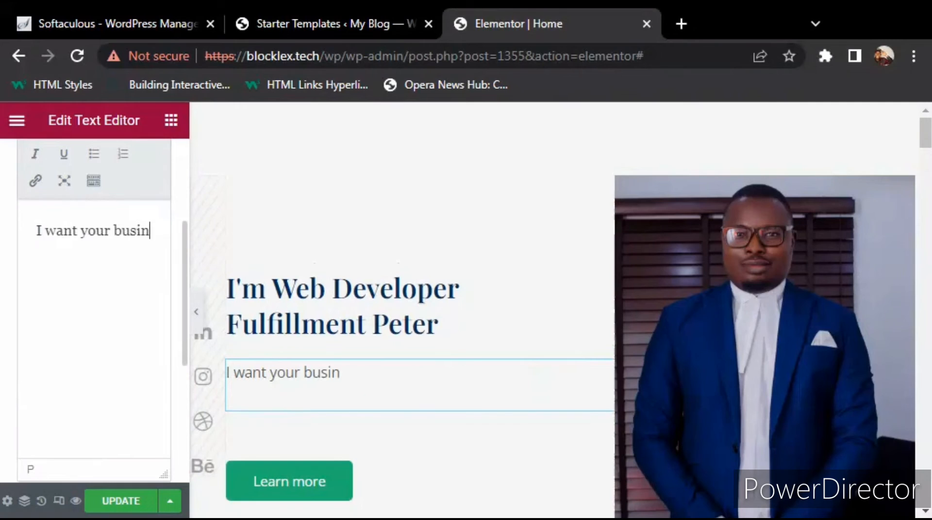
text(ess)
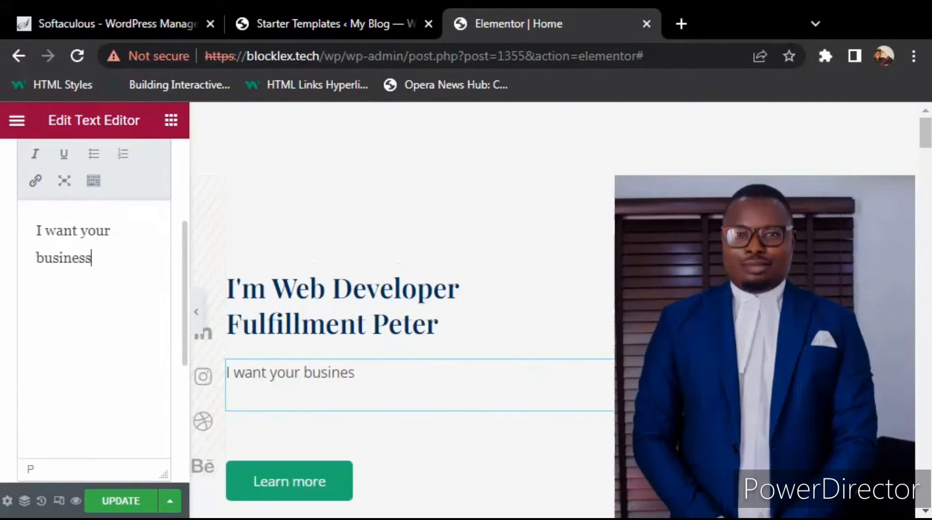
text( to gai)
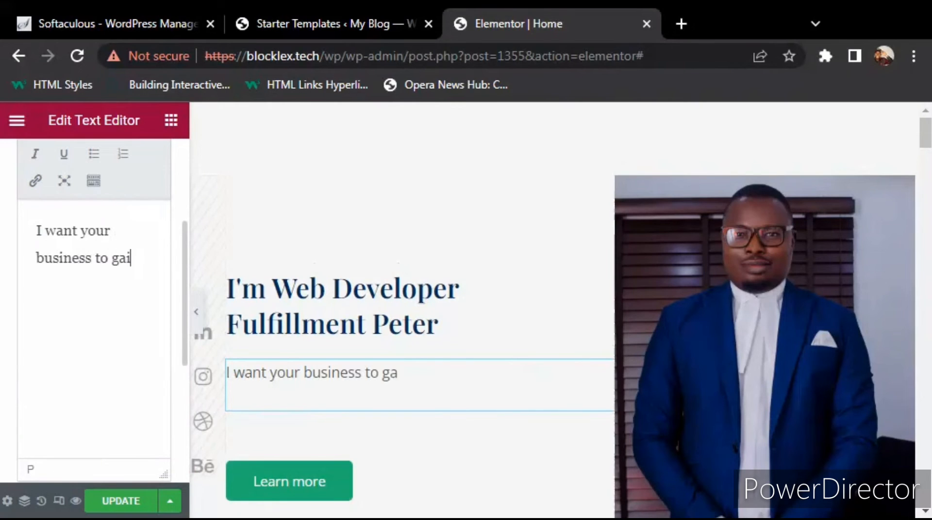
text(n glo)
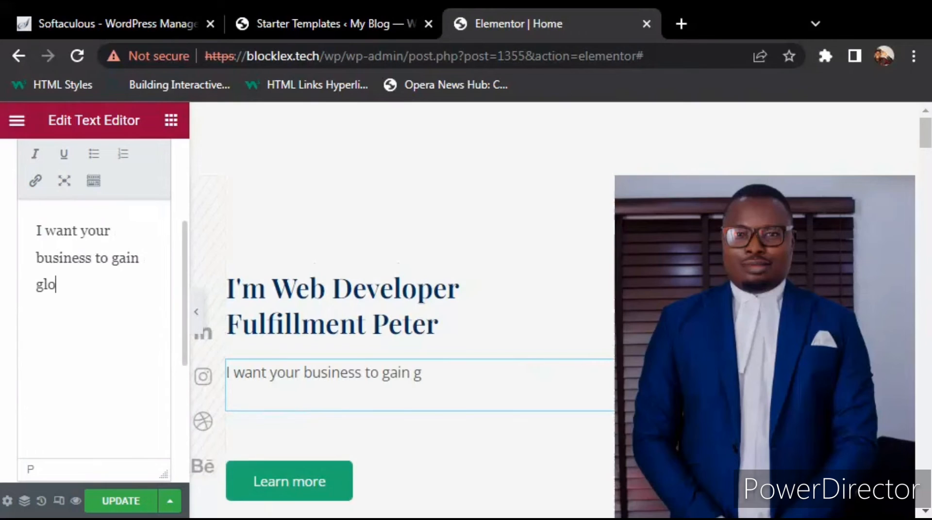
text(ba)
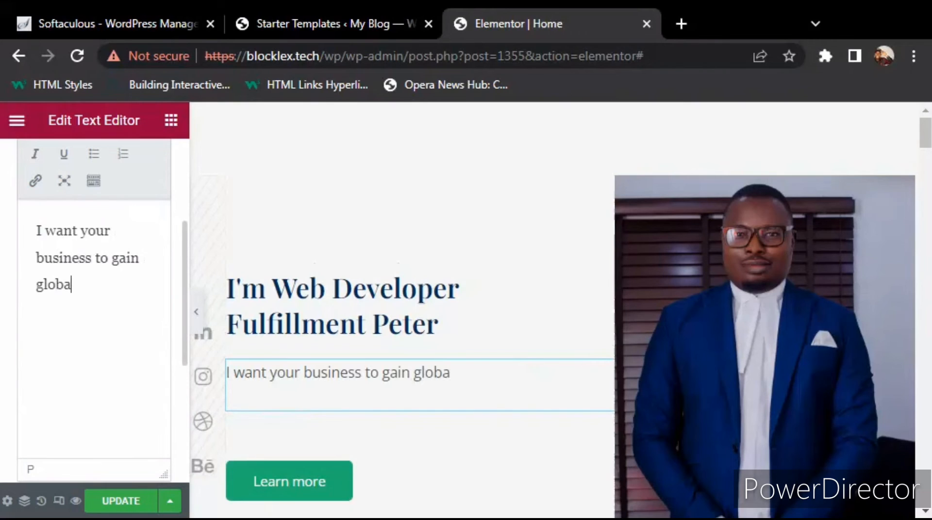
text(l recognit)
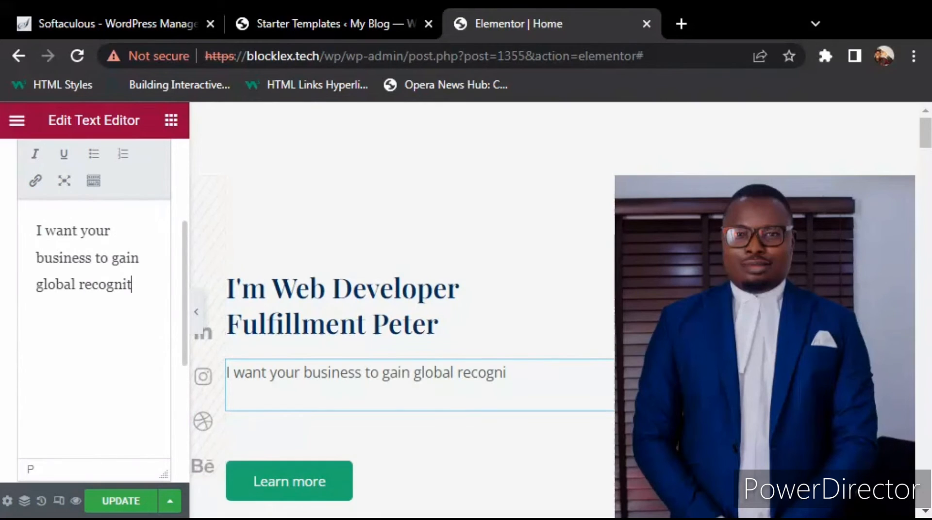
text(ion)
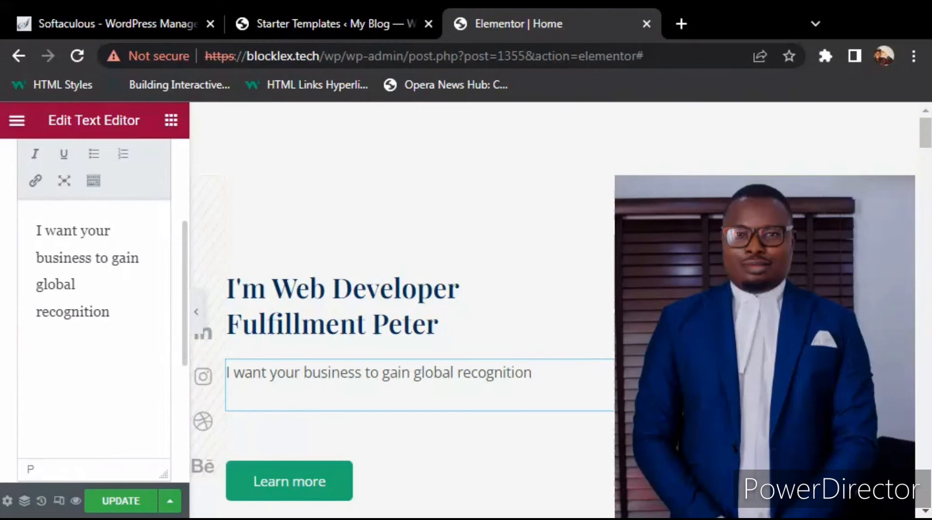
text(.)
click(120, 502)
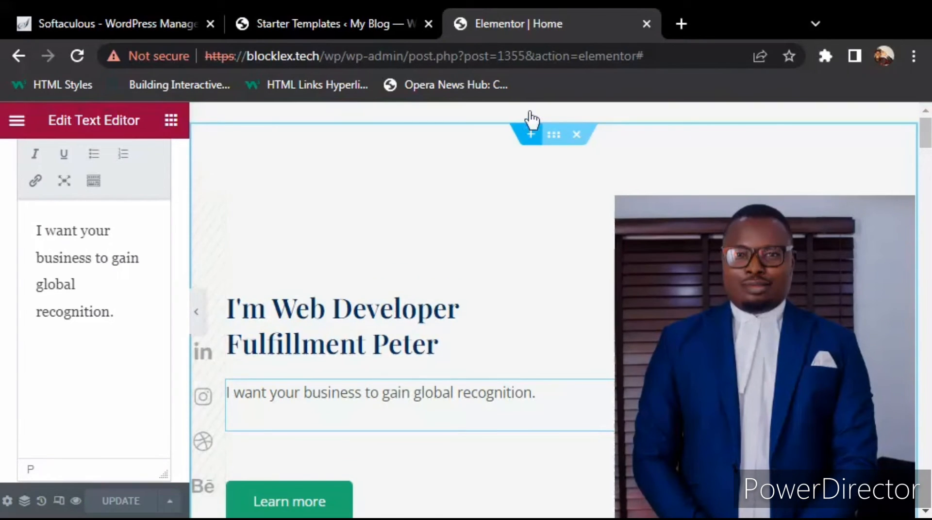
Add a new section area above the hero and browse the ElementsKit library's Header Info sections for it.
click(530, 135)
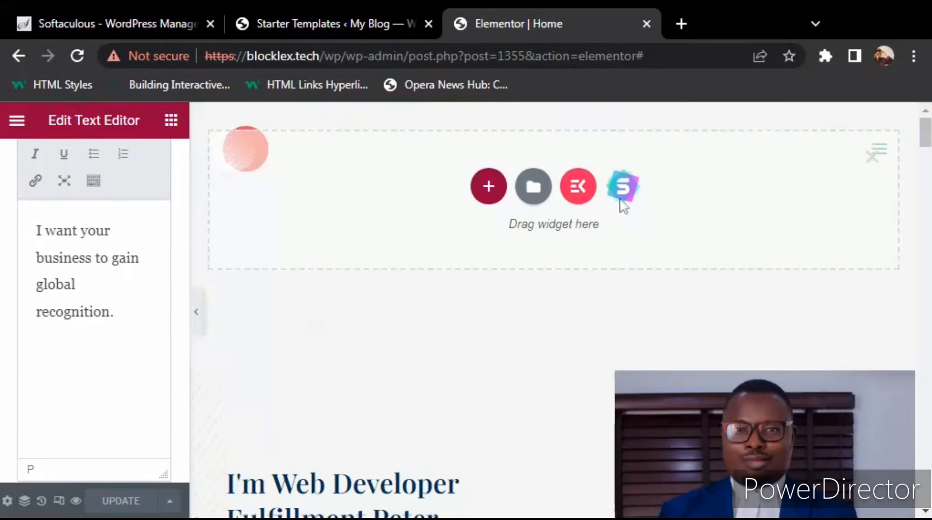
click(579, 187)
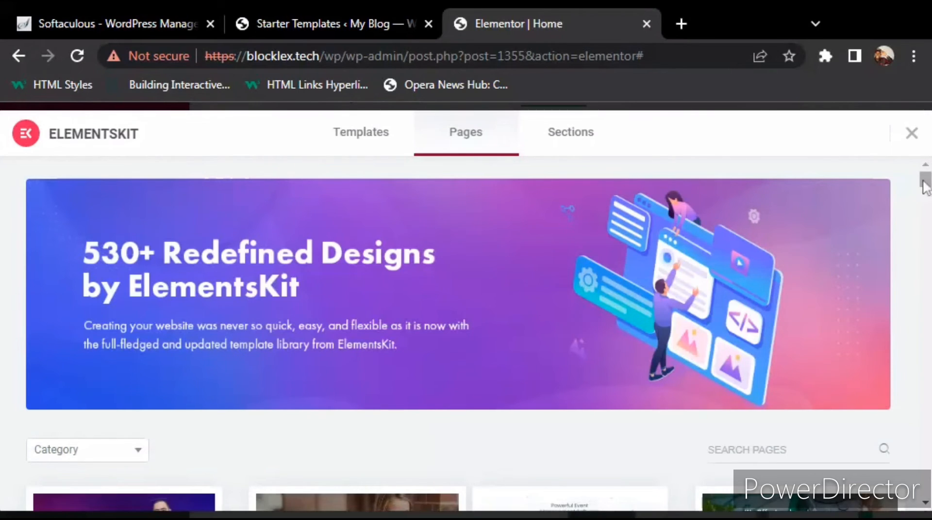
scroll(924, 187, down, 5)
scroll(925, 189, up, 3)
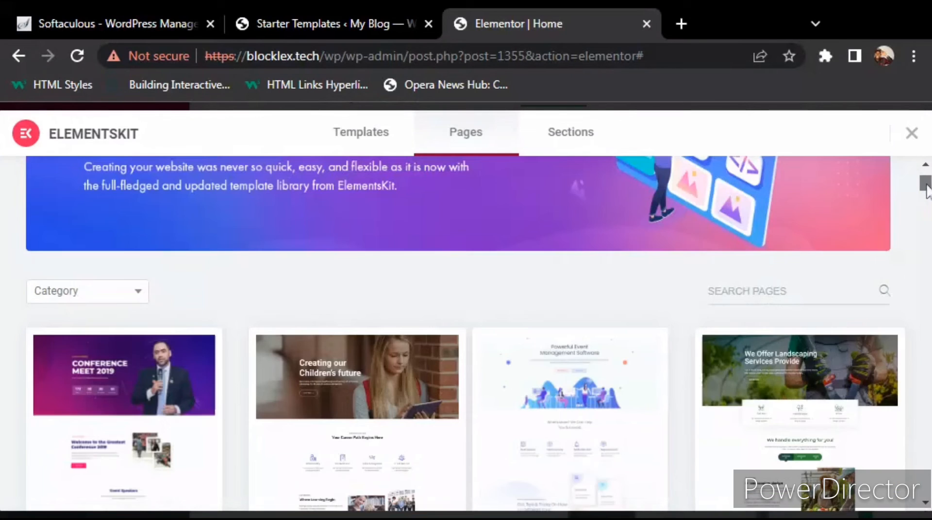
click(140, 295)
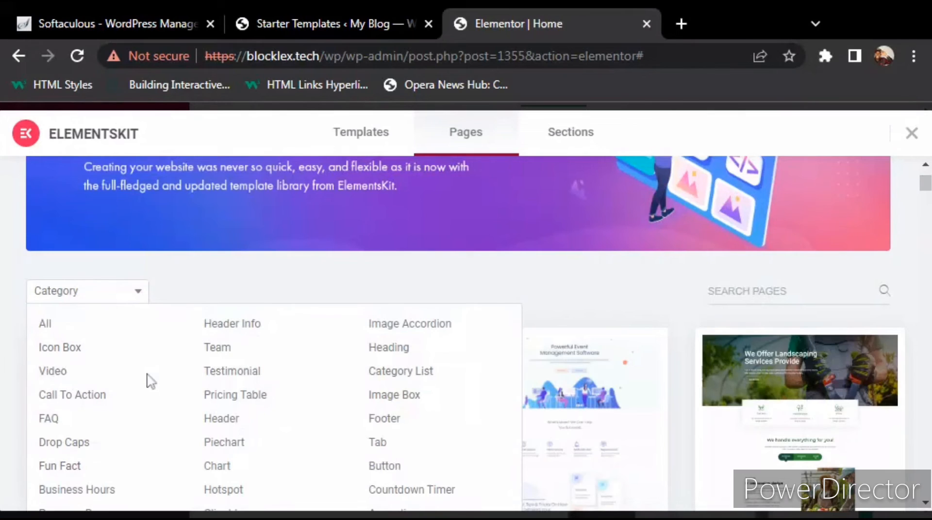
click(249, 324)
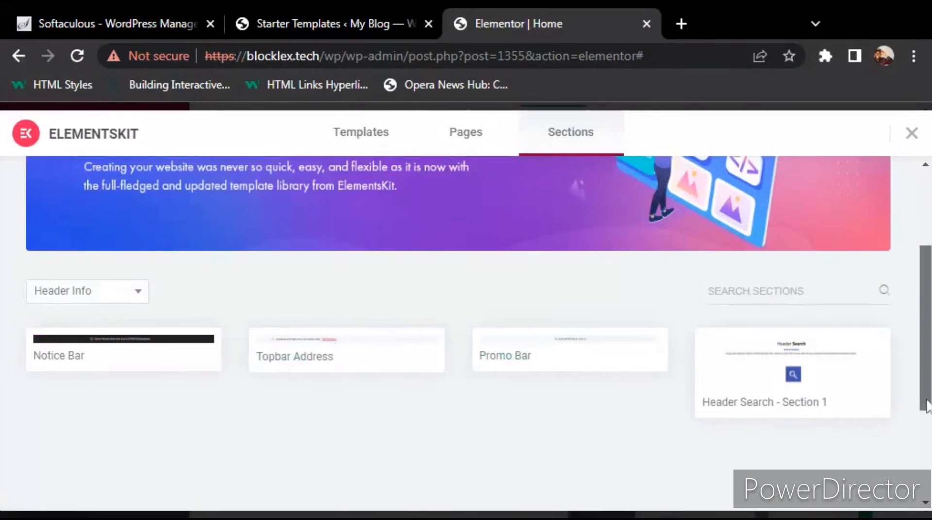
drag(926, 400, 115, 348)
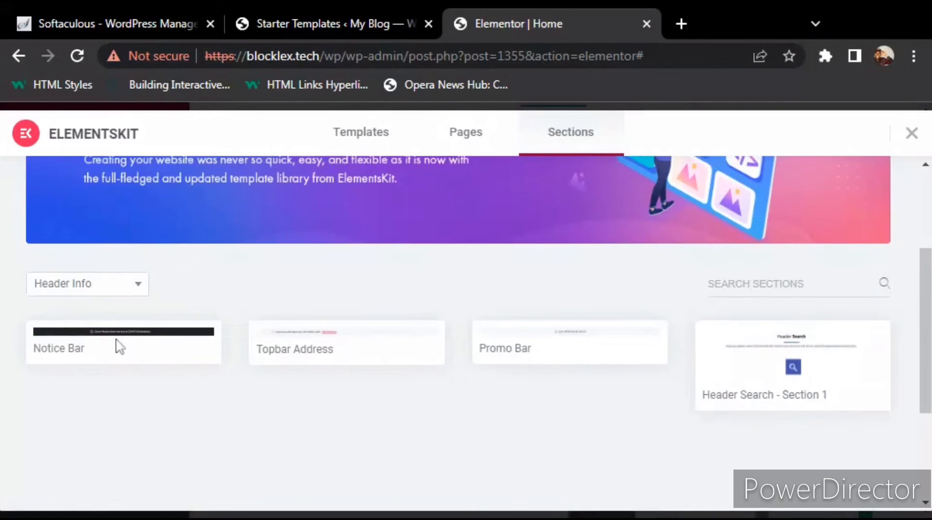
Filter the ElementsKit sections by the Heading category and try inserting Heading - Section 15 into the page.
click(135, 290)
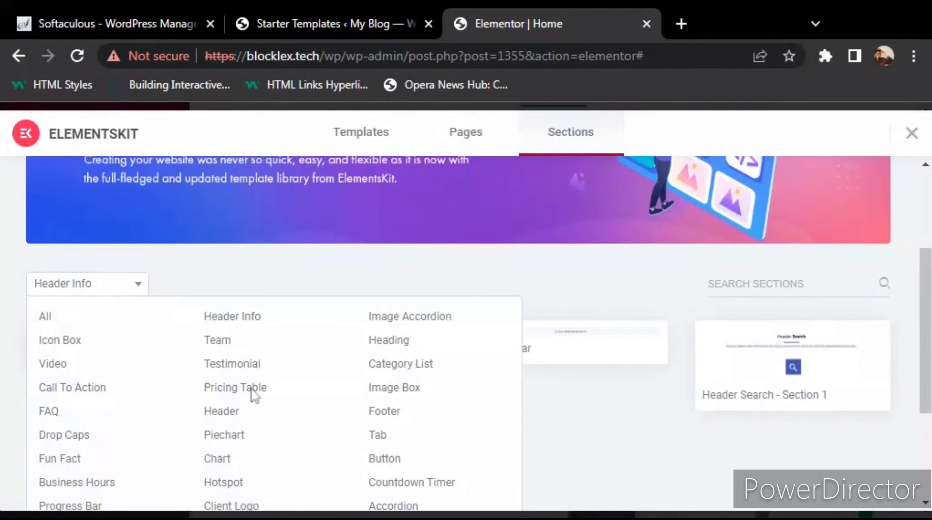
click(403, 342)
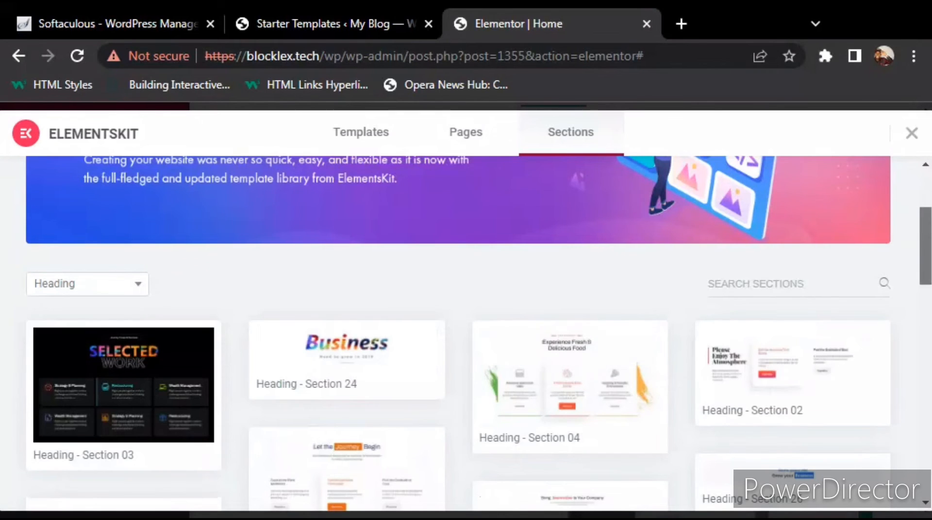
drag(930, 275, 926, 342)
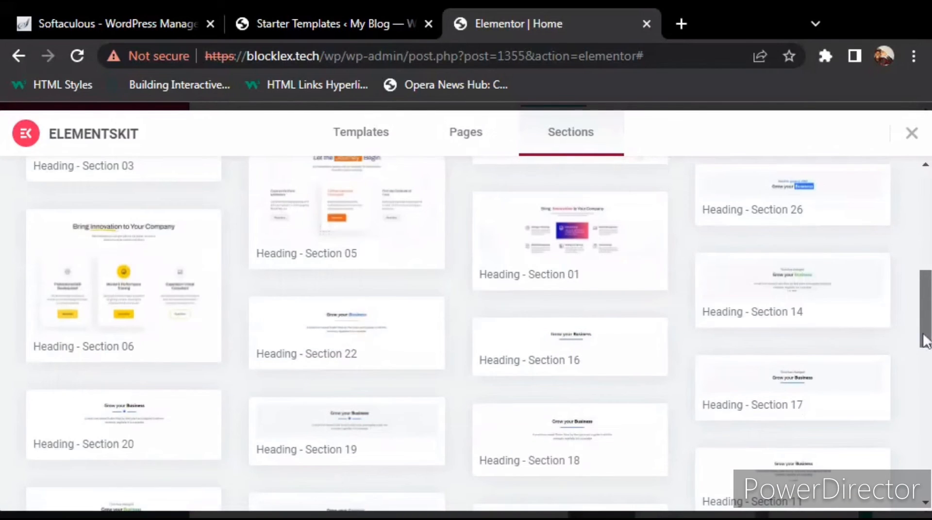
scroll(923, 374, down, 4)
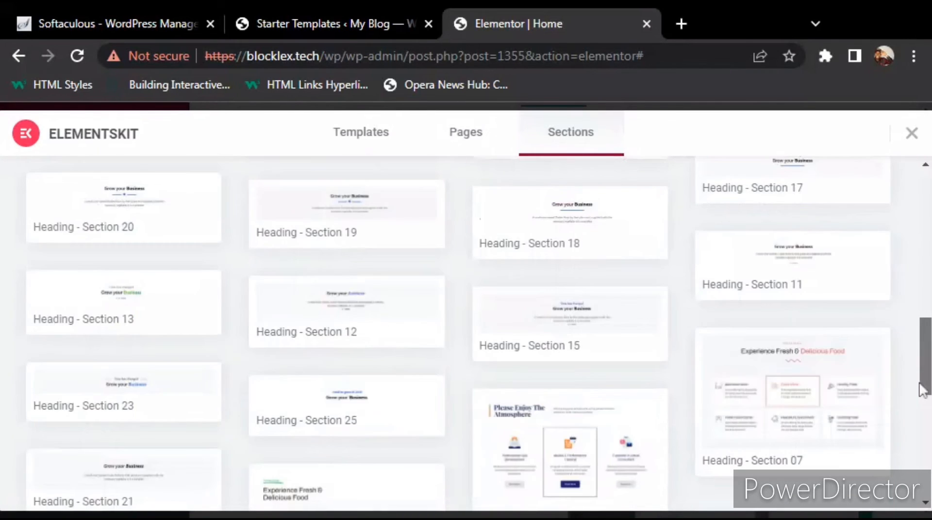
scroll(920, 386, up, 1)
scroll(756, 442, up, 1)
mouse_move(572, 373)
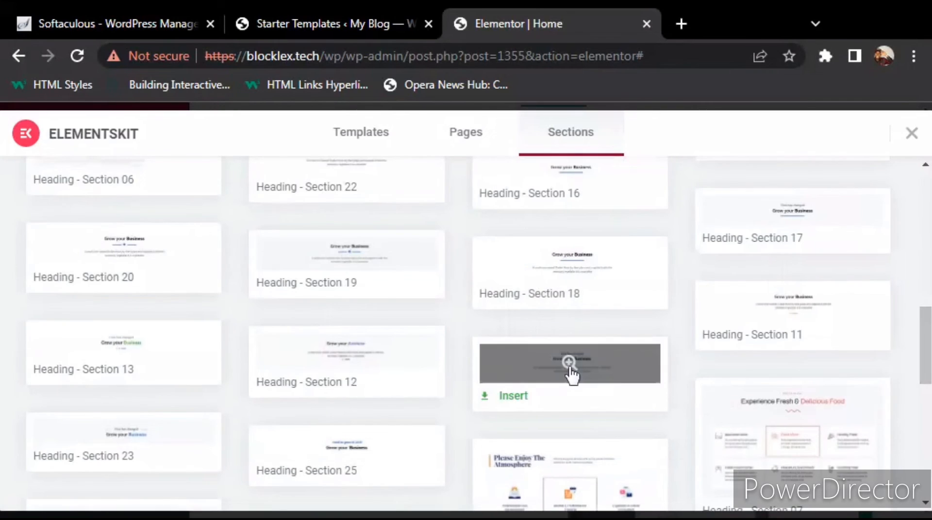
click(511, 397)
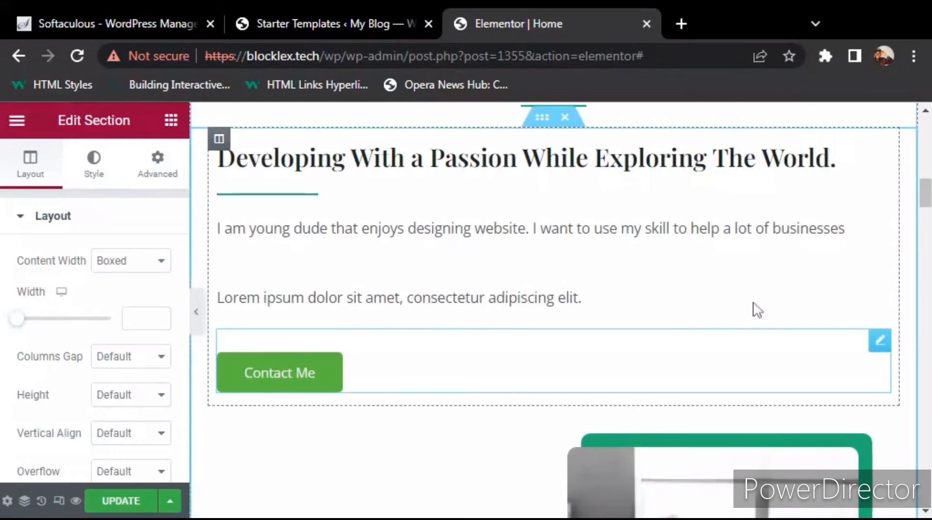
Return to the hero section, save the home page and look over the hero content.
scroll(927, 132, up, 5)
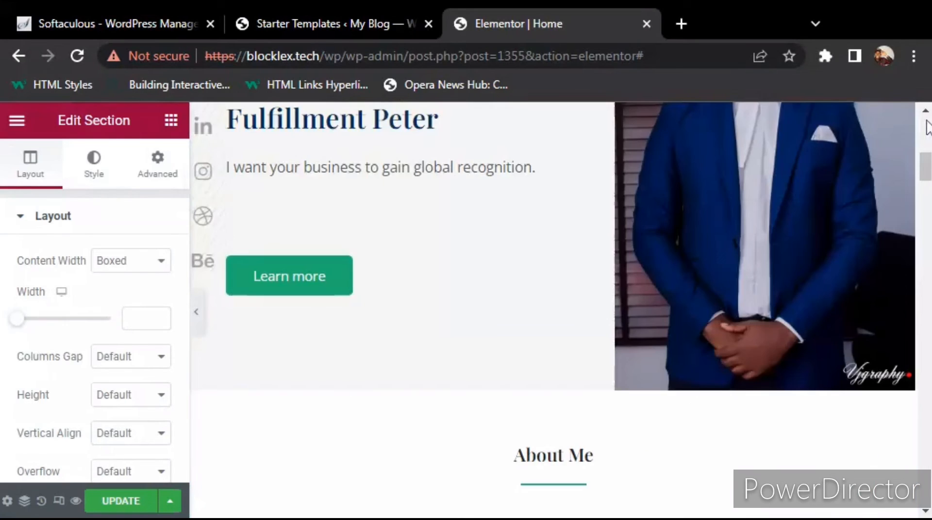
click(928, 129)
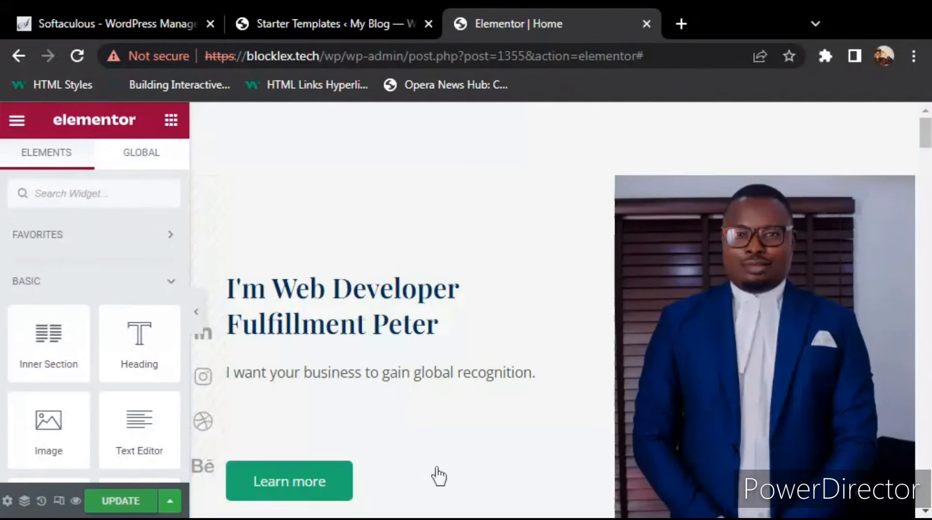
key(ctrl+s)
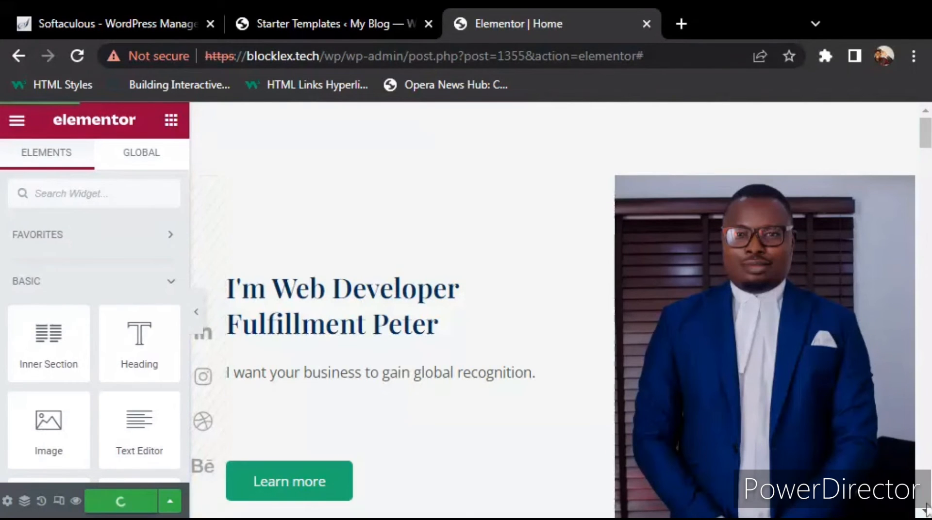
scroll(925, 509, down, 1)
scroll(924, 511, down, 2)
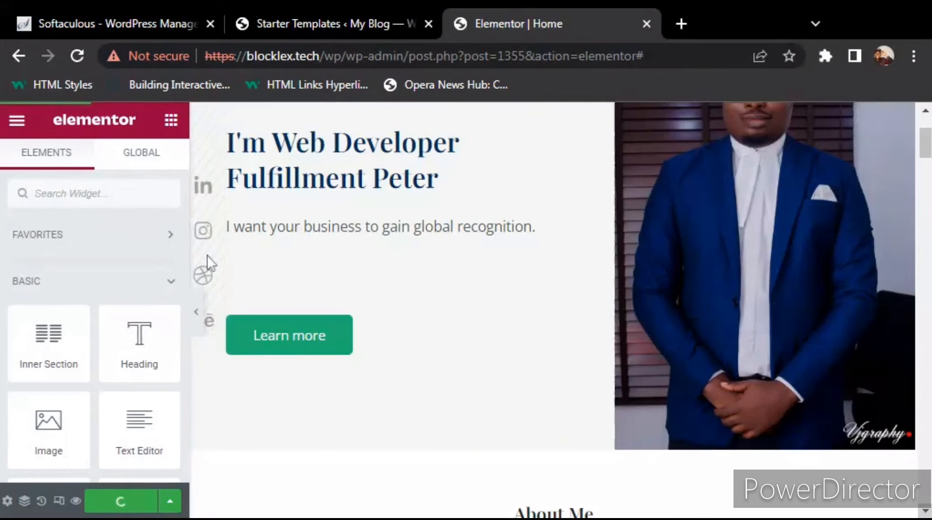
click(925, 114)
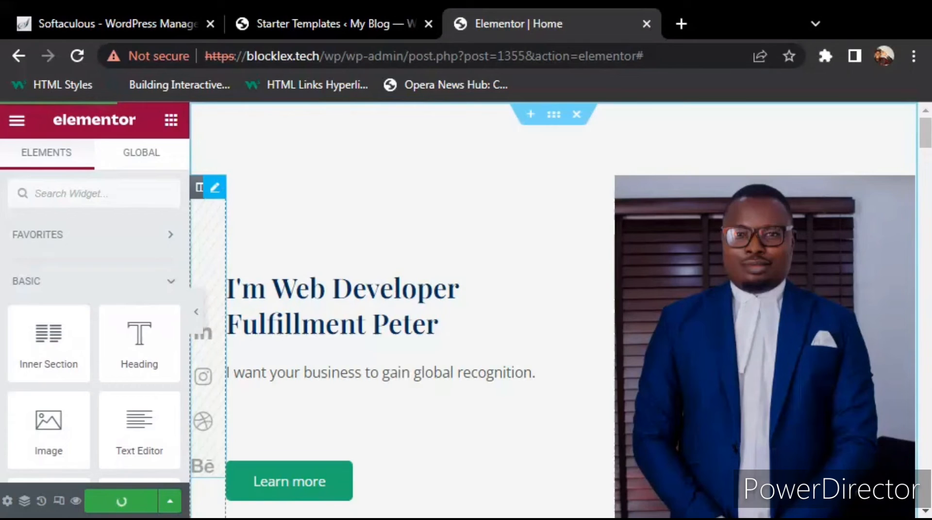
Open the hero section's social icon list and examine the LinkedIn item's text, icon and link settings.
click(217, 186)
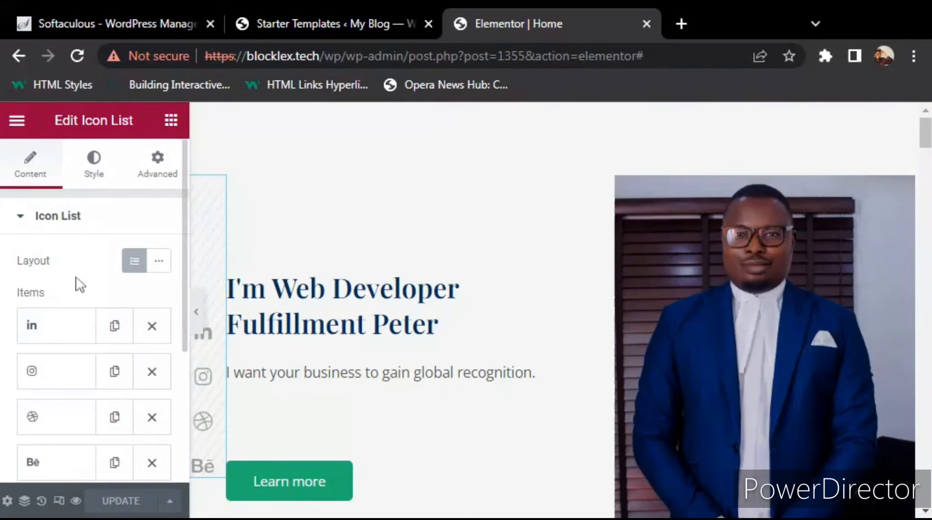
click(60, 332)
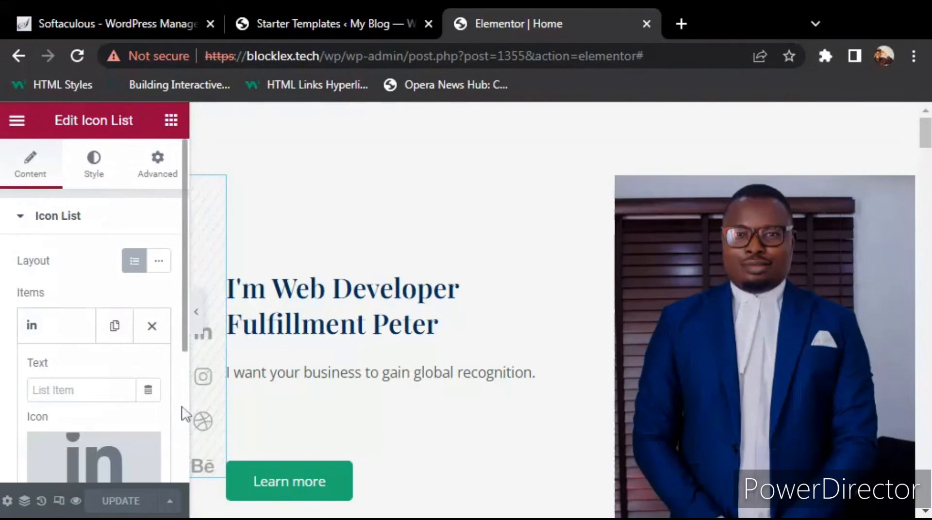
scroll(182, 409, down, 6)
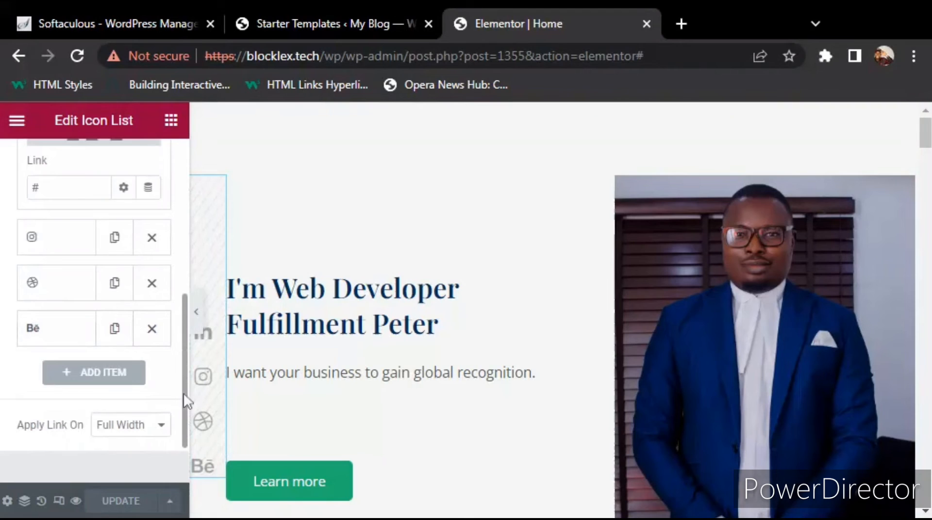
scroll(181, 389, up, 3)
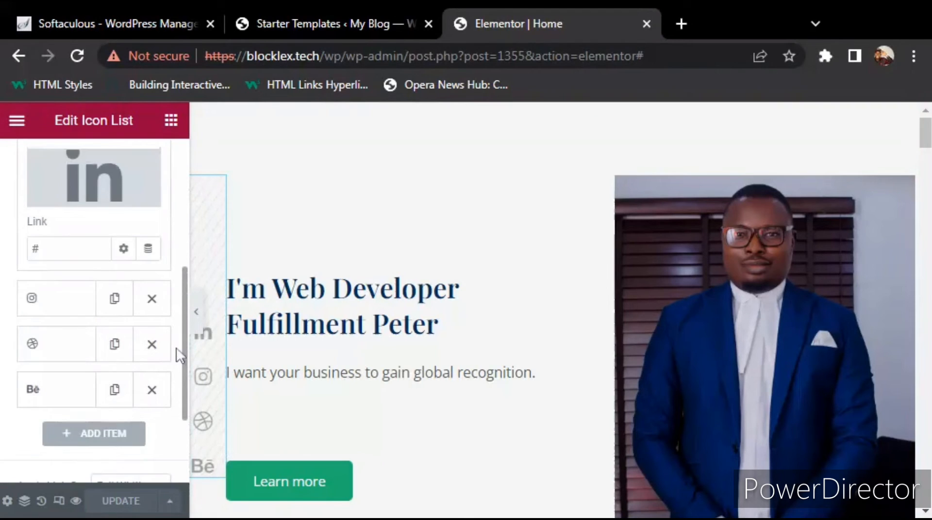
double_click(54, 289)
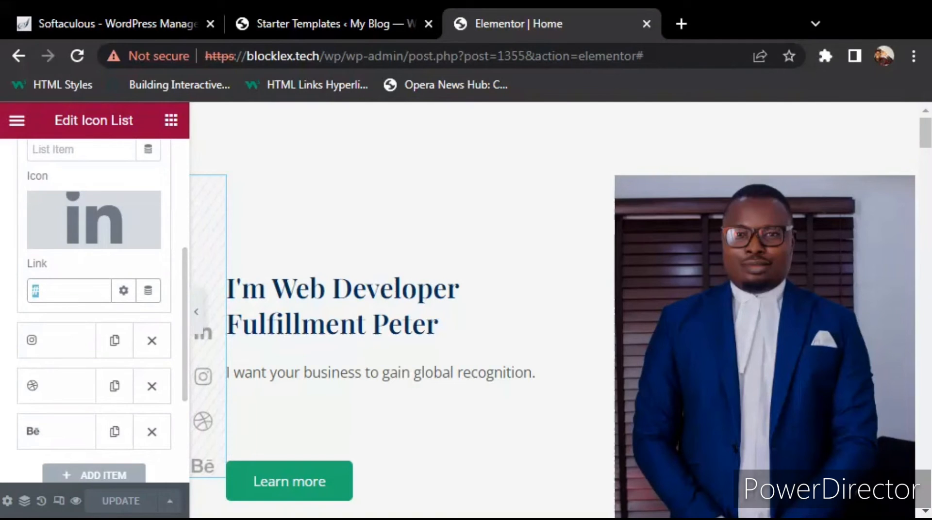
click(49, 290)
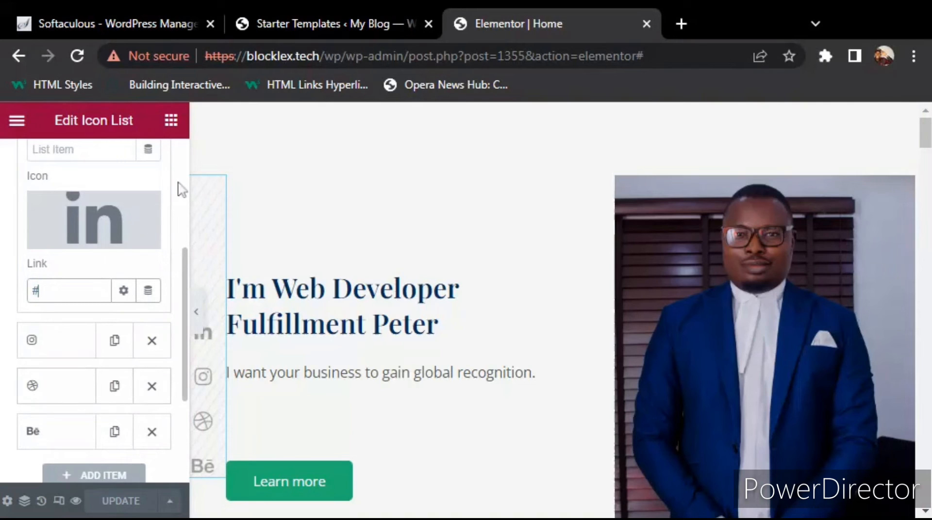
scroll(180, 189, up, 5)
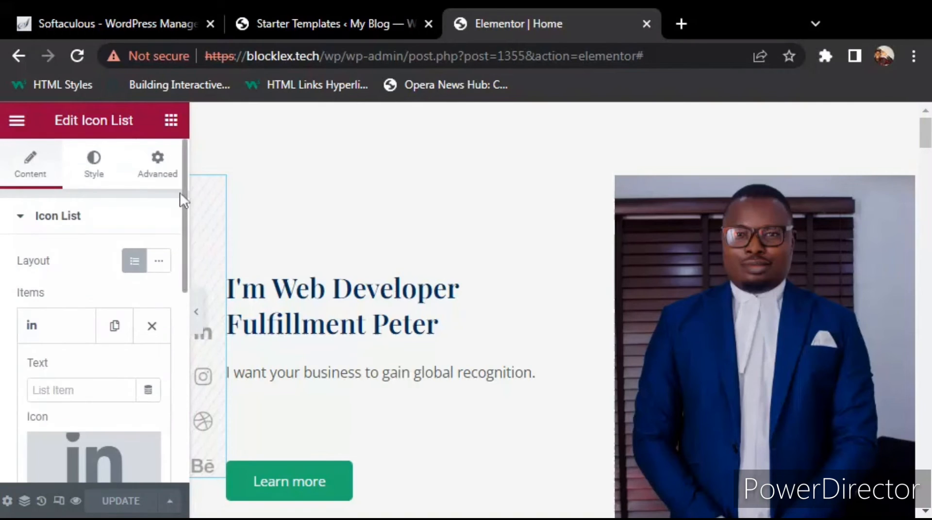
click(67, 334)
Add a new item to the social icon list and give it the outlined Whatsapp icon, searching the icon library for "What".
scroll(184, 336, down, 5)
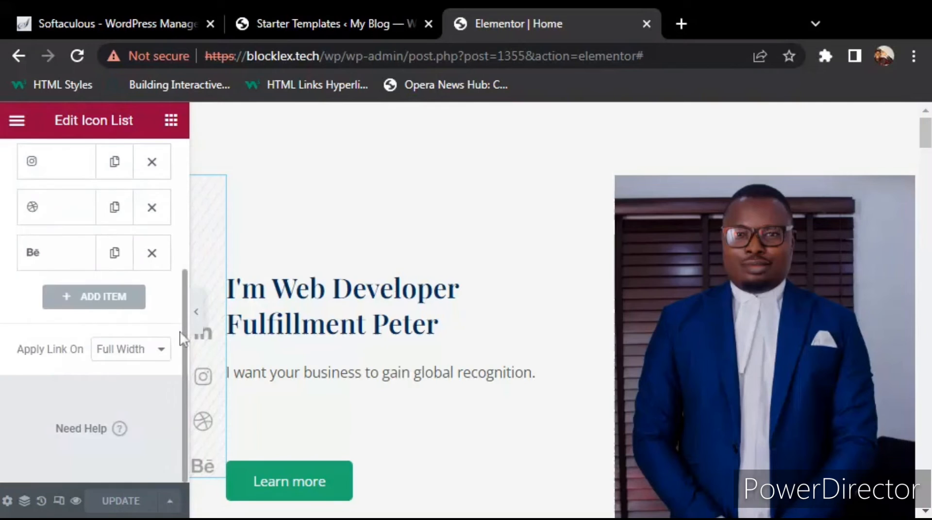
click(111, 299)
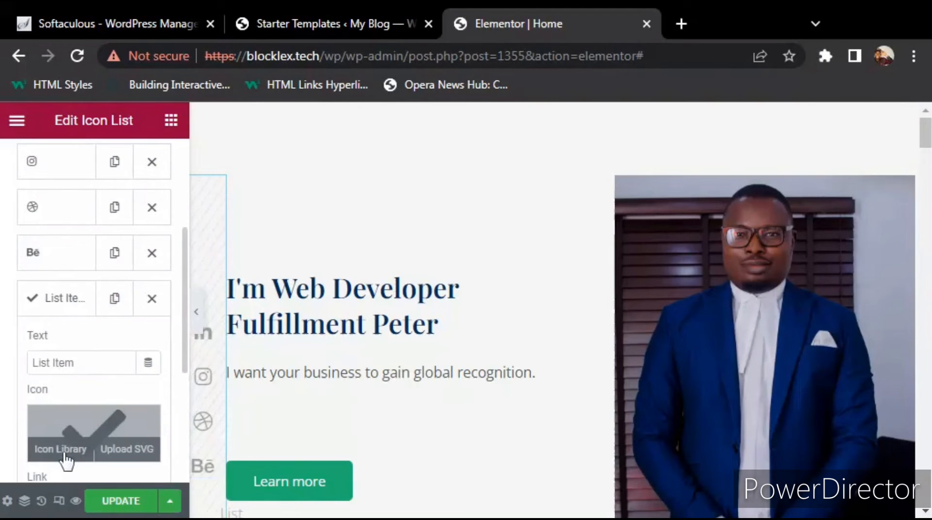
click(61, 450)
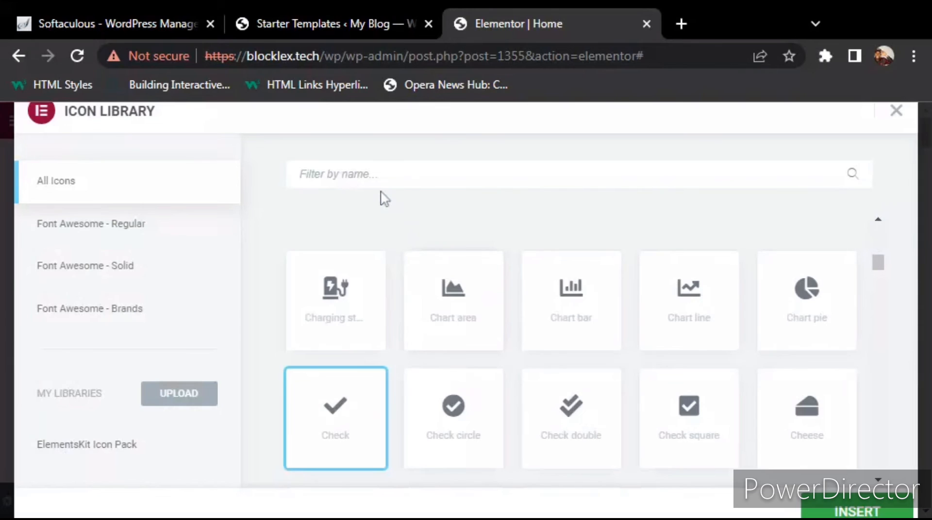
click(339, 174)
text(Wha)
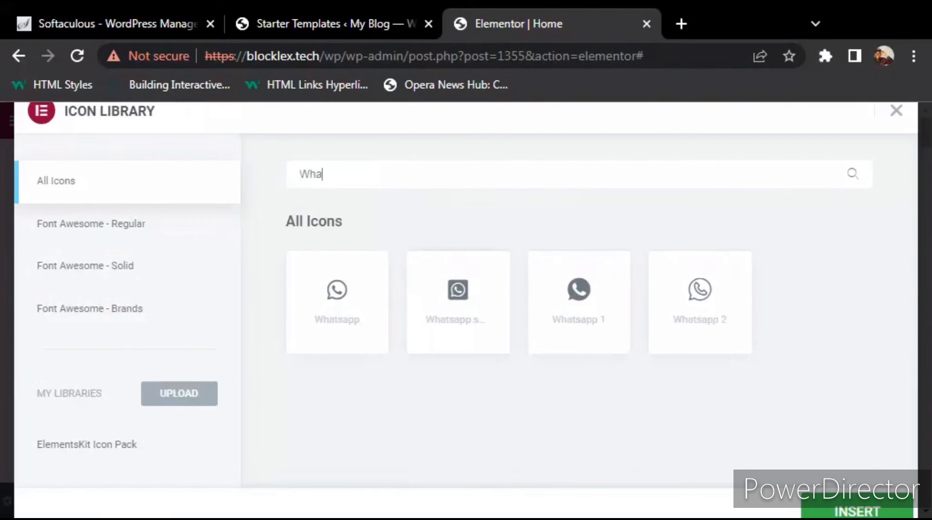
text(t)
click(336, 305)
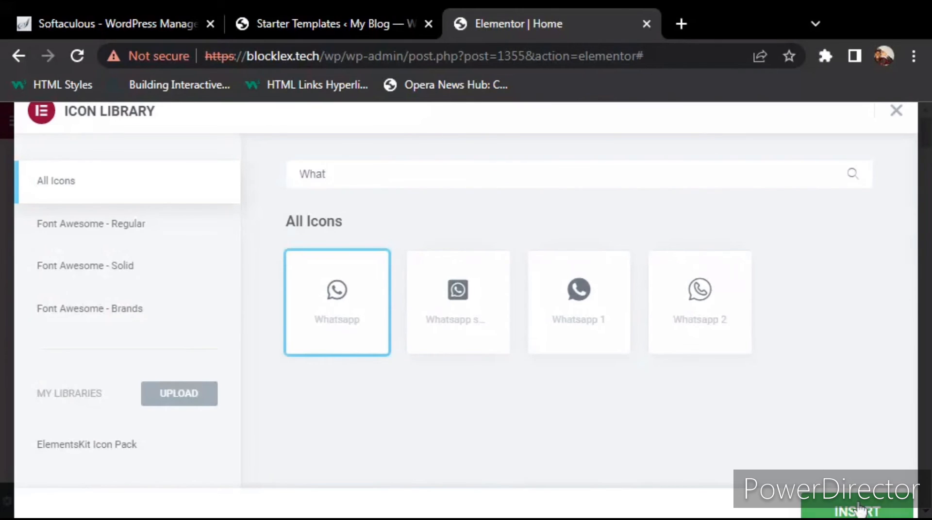
click(858, 509)
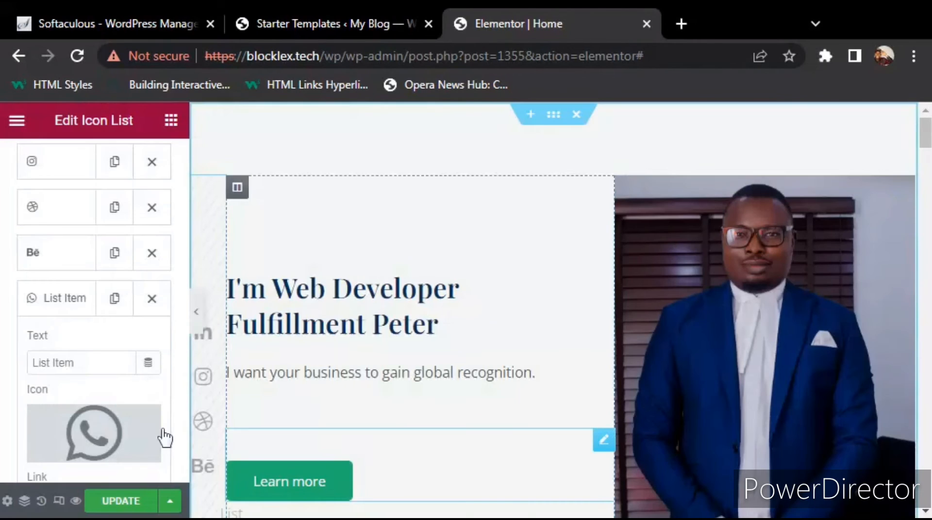
Replace the new WhatsApp item's placeholder text with "WhatsApp" and update the page.
scroll(165, 437, down, 5)
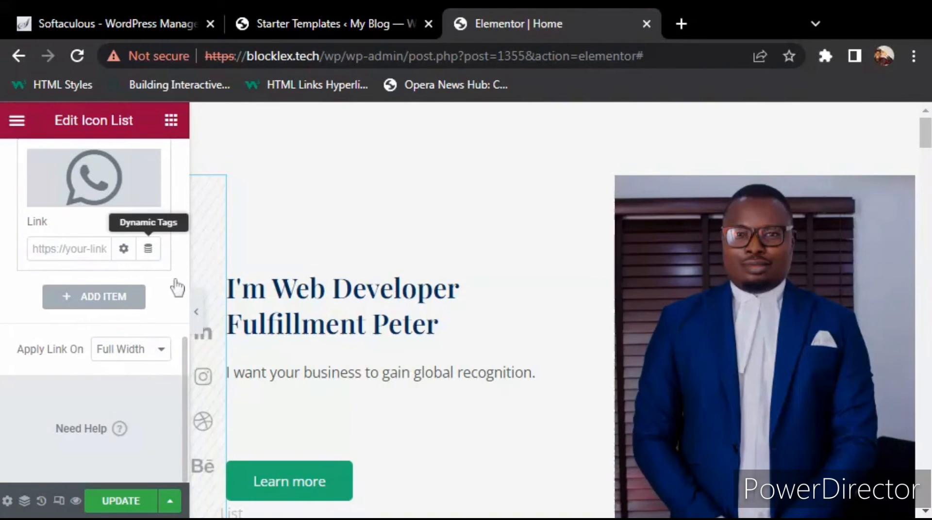
scroll(182, 283, up, 6)
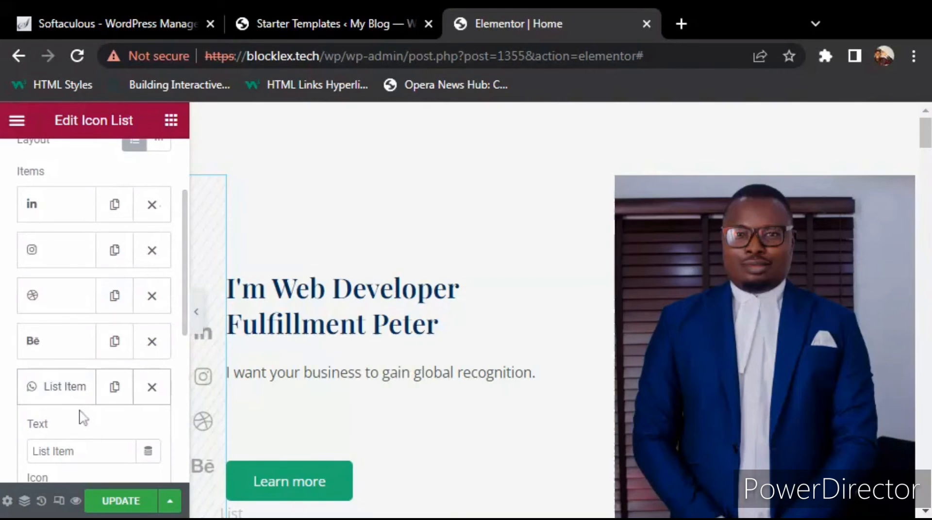
triple_click(53, 451)
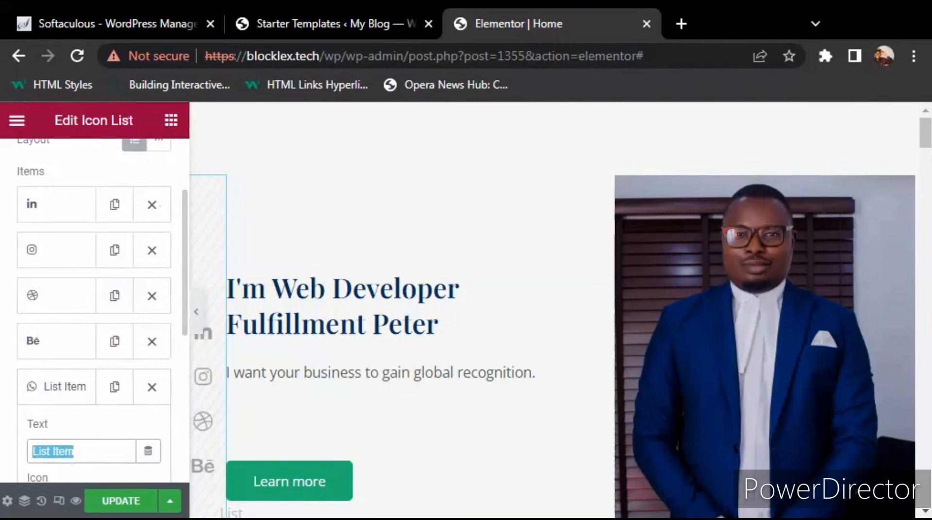
text(W)
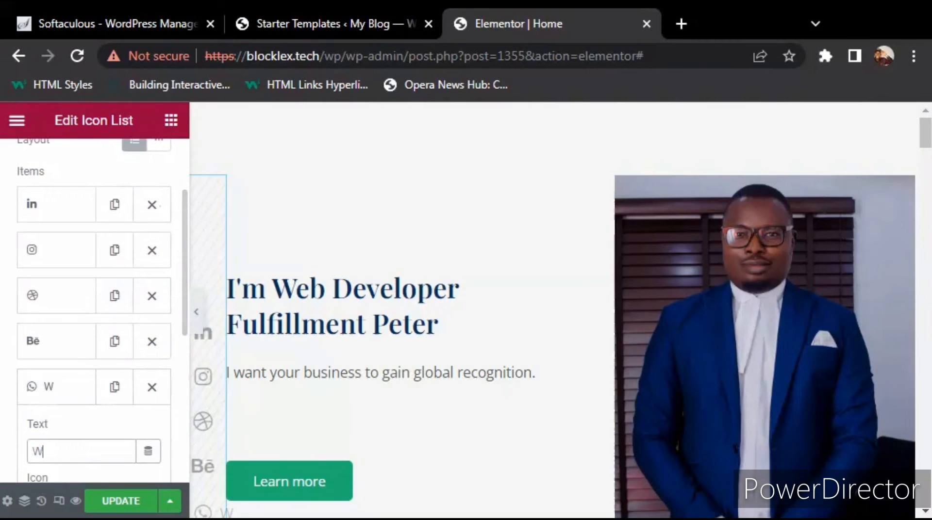
text(hats)
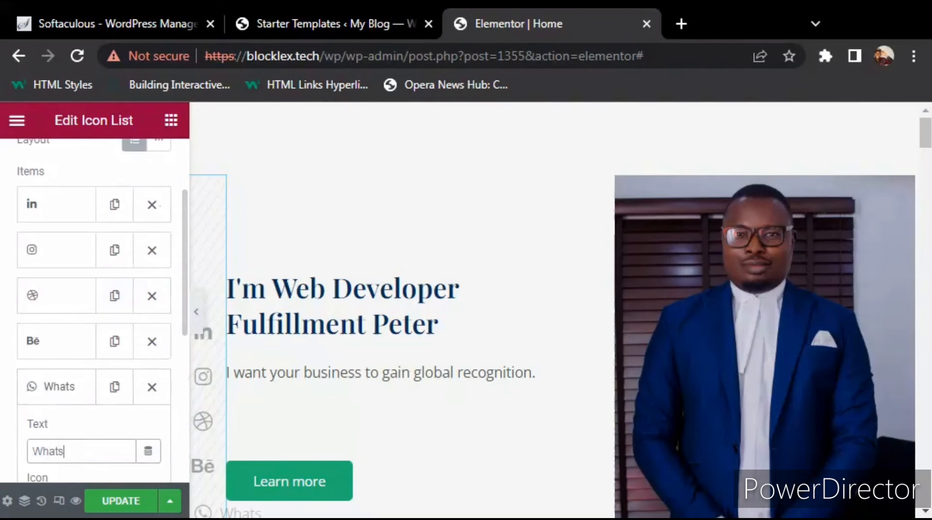
text(App)
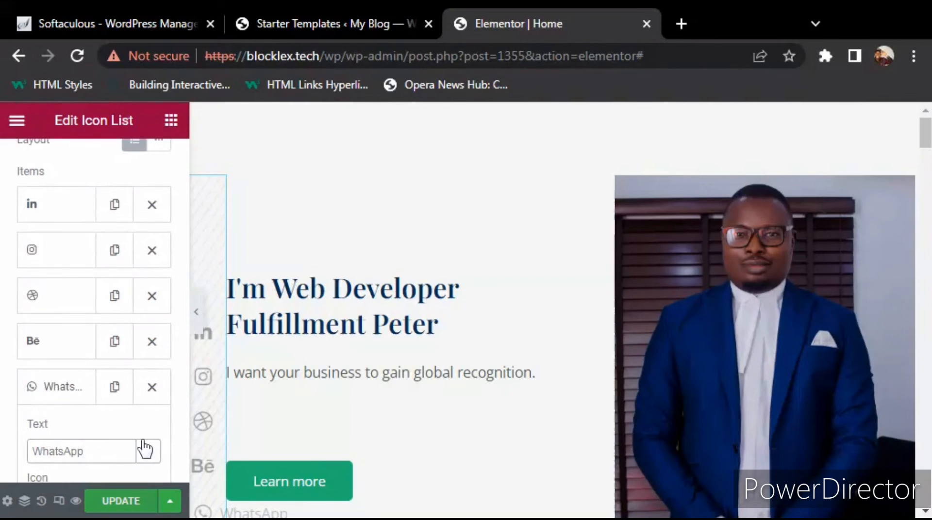
click(121, 501)
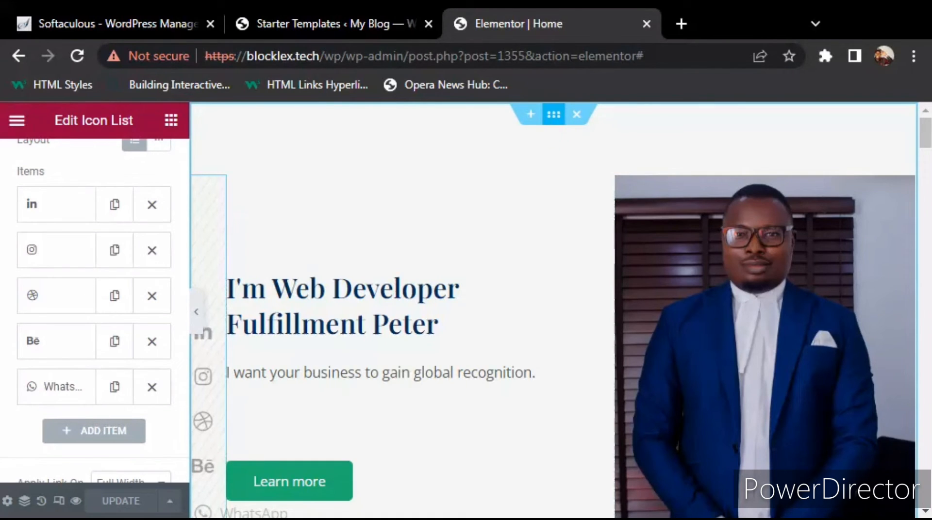
Try green shades #61B161 and #1D4A1D on the hero section's background, and settle on the off-white #F6F6F6.
click(553, 115)
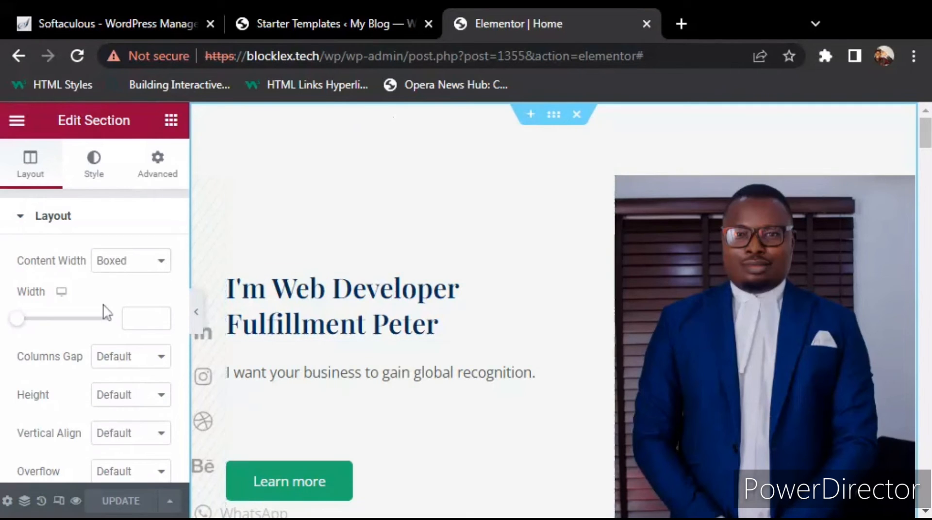
click(97, 176)
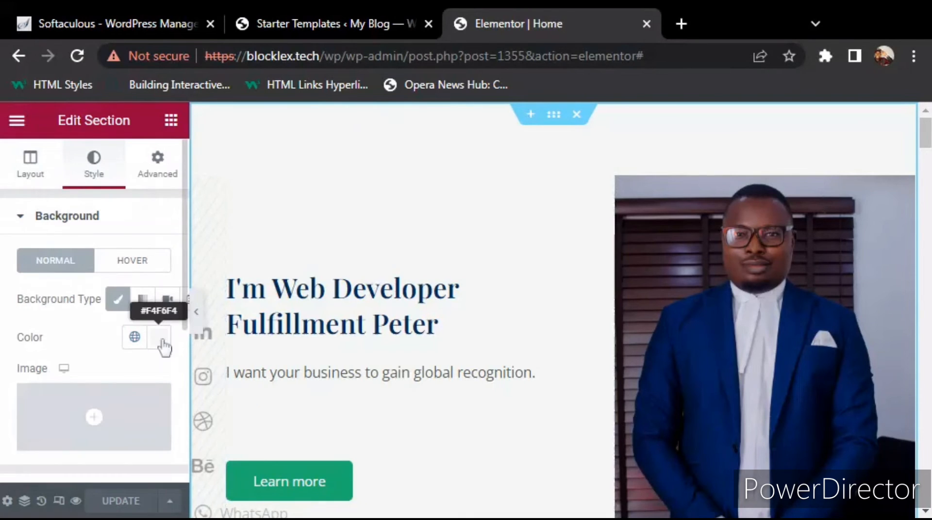
click(165, 346)
click(296, 287)
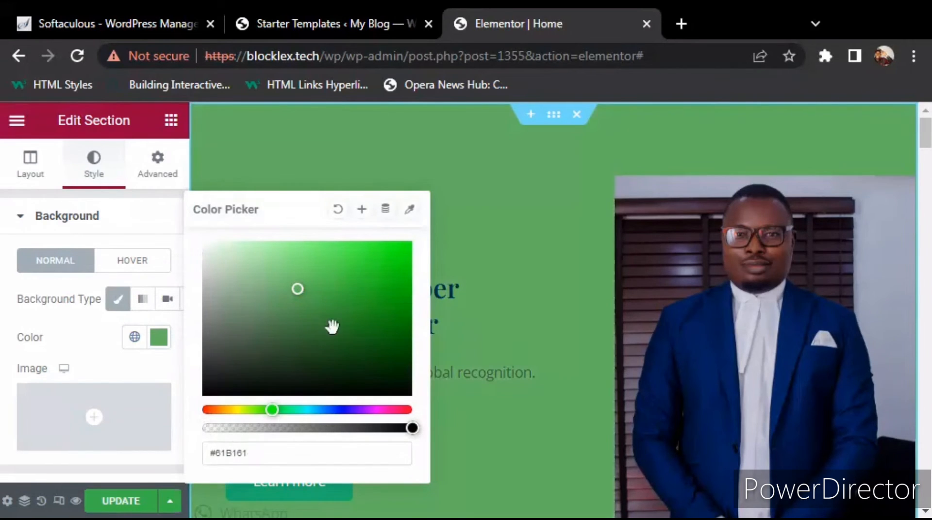
click(329, 350)
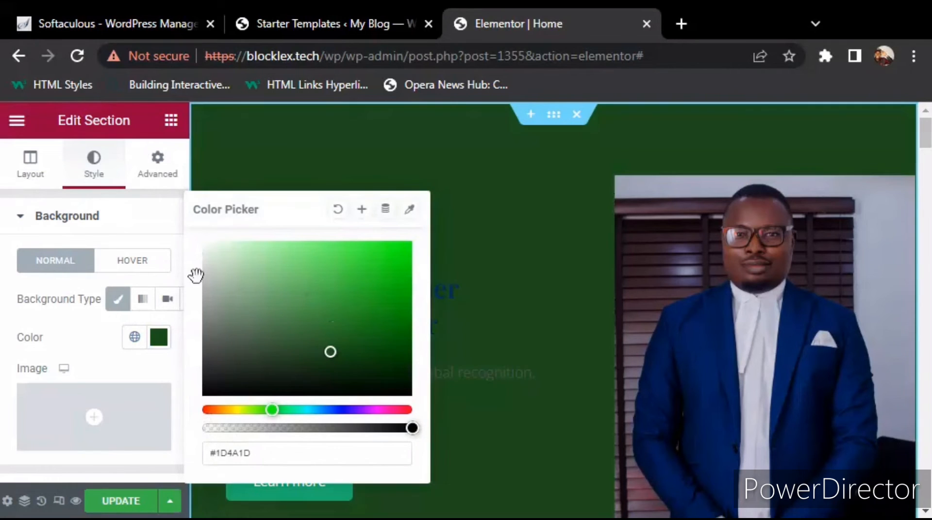
click(204, 245)
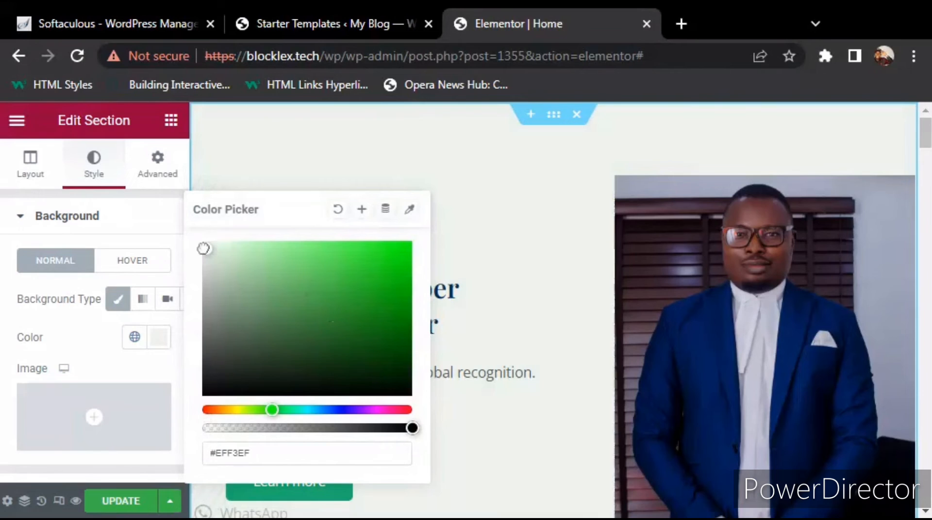
drag(203, 248, 202, 247)
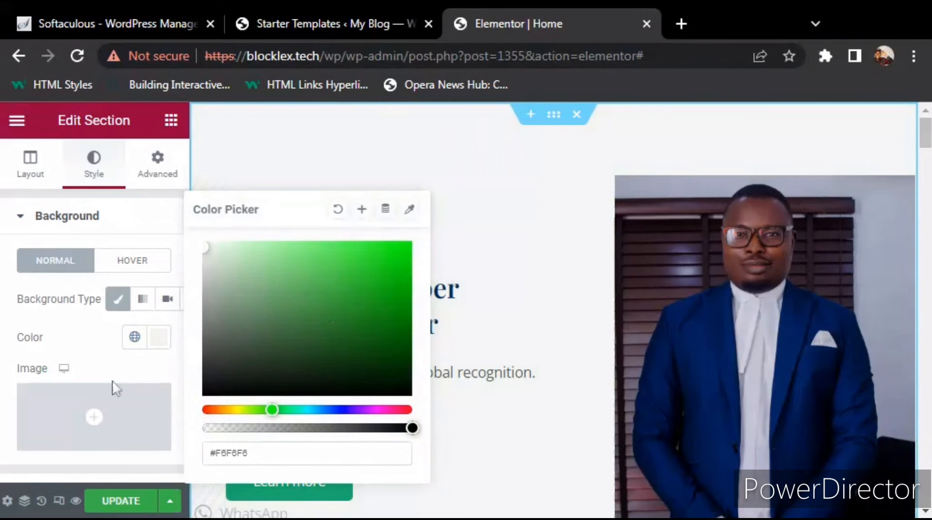
click(102, 370)
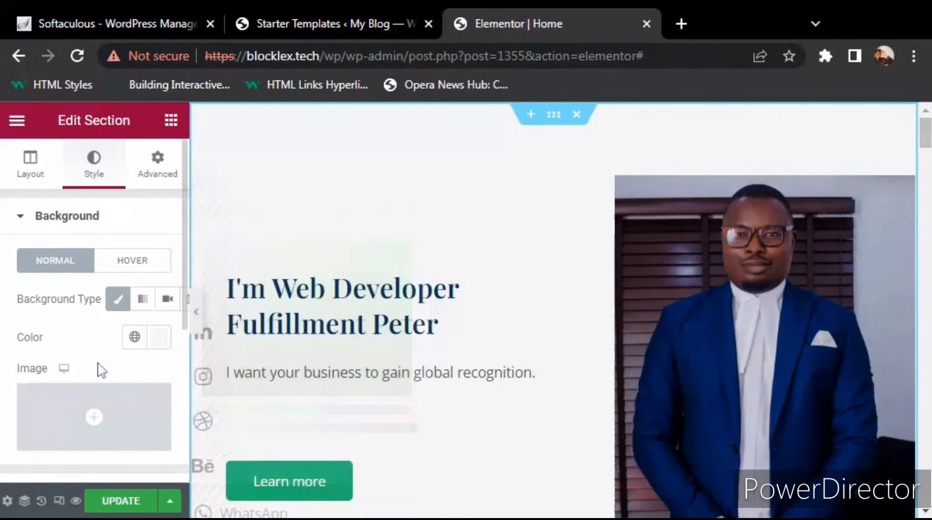
Switch the hero section's background to a gradient and set its first color to the muted green #6C996C.
click(142, 301)
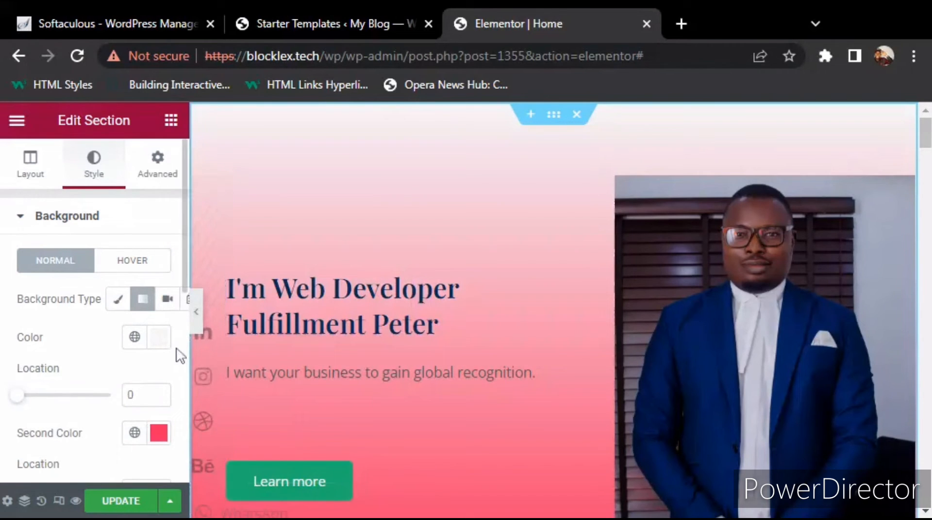
click(160, 338)
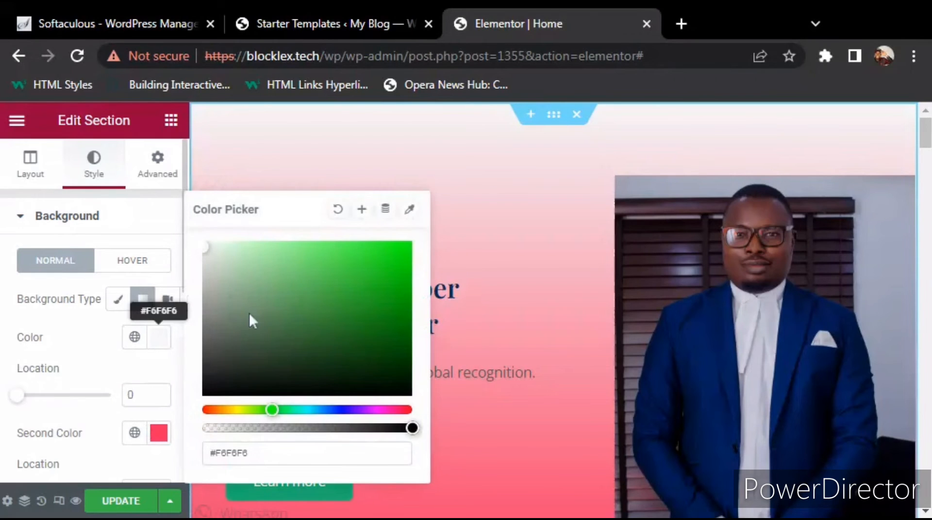
click(264, 304)
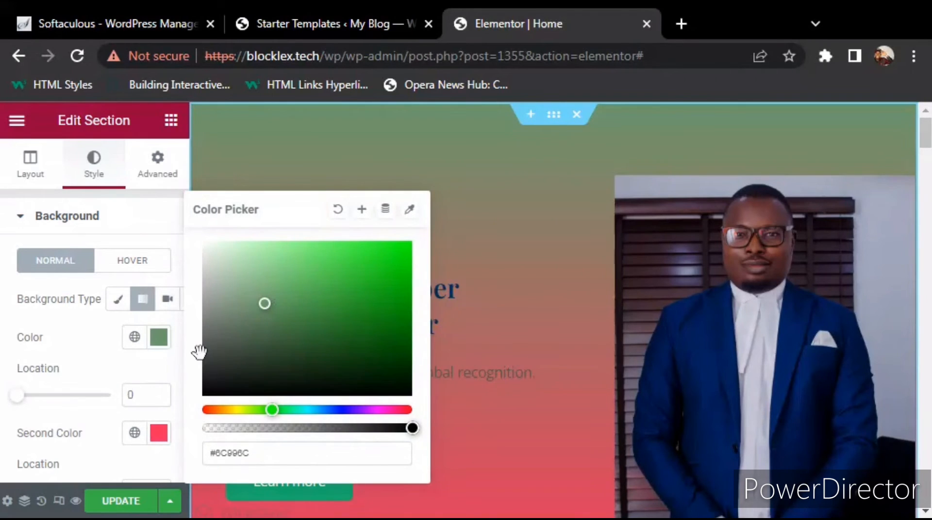
Try #29F2AB, #25AC7C and #8AD4BA as the background gradient's second color, and clear that color.
click(159, 432)
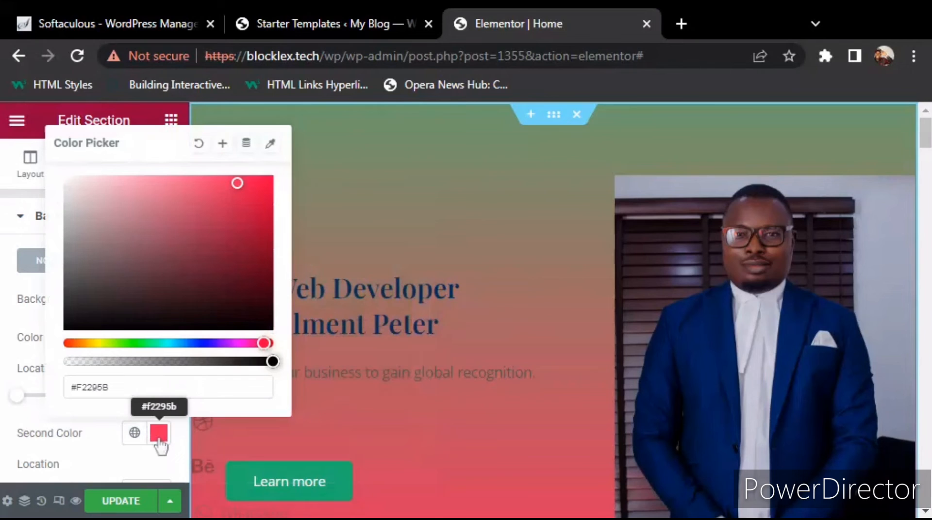
click(155, 343)
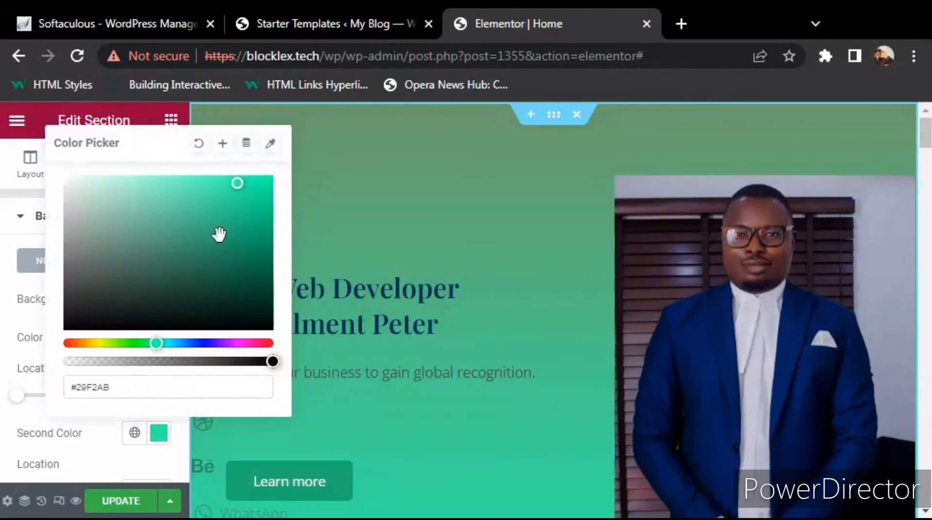
click(228, 225)
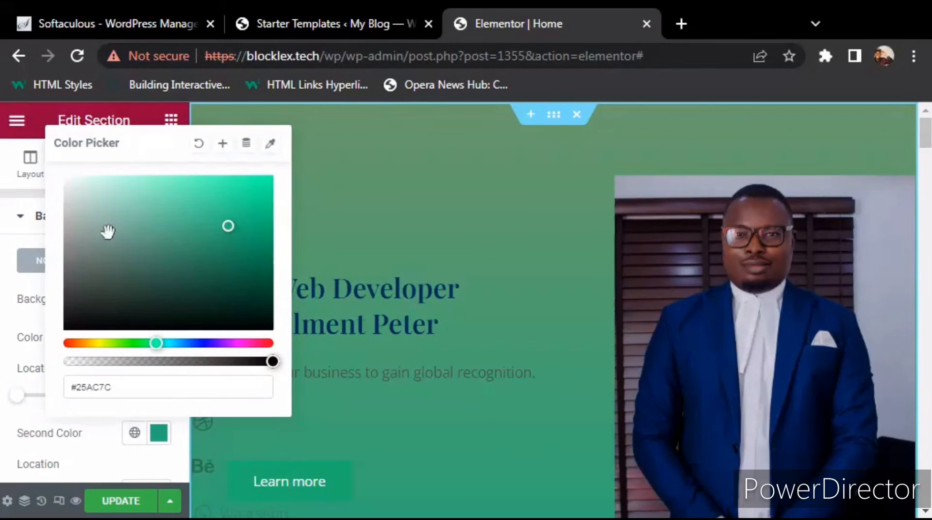
click(136, 199)
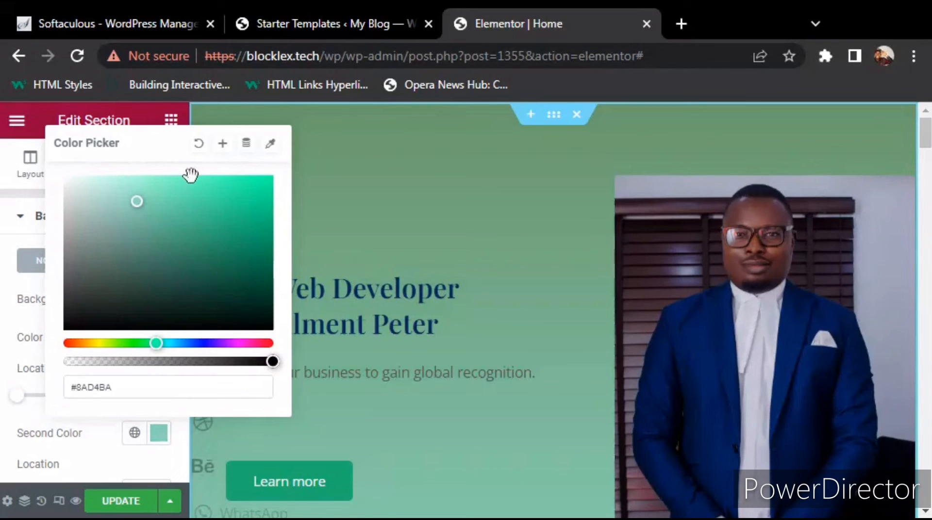
click(199, 145)
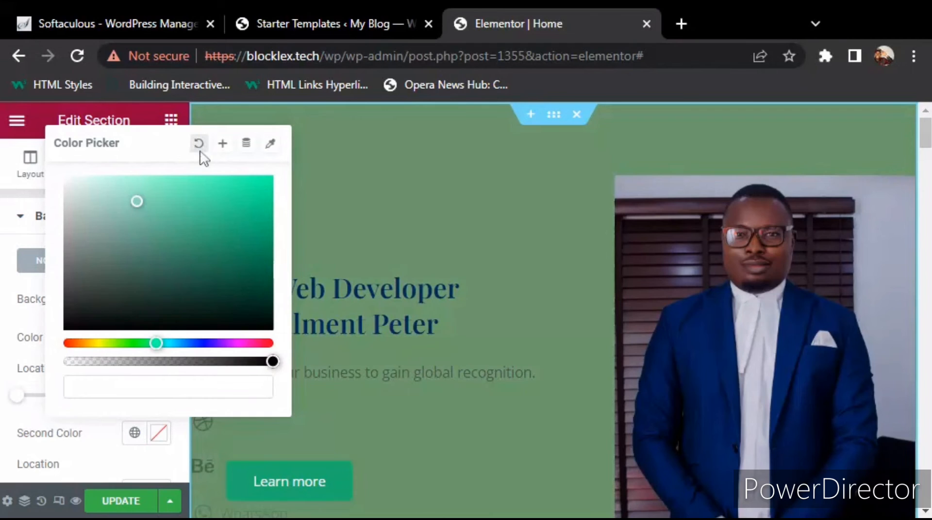
Set the hero section gradient's first color to white #FFFFFF and update the page.
click(36, 383)
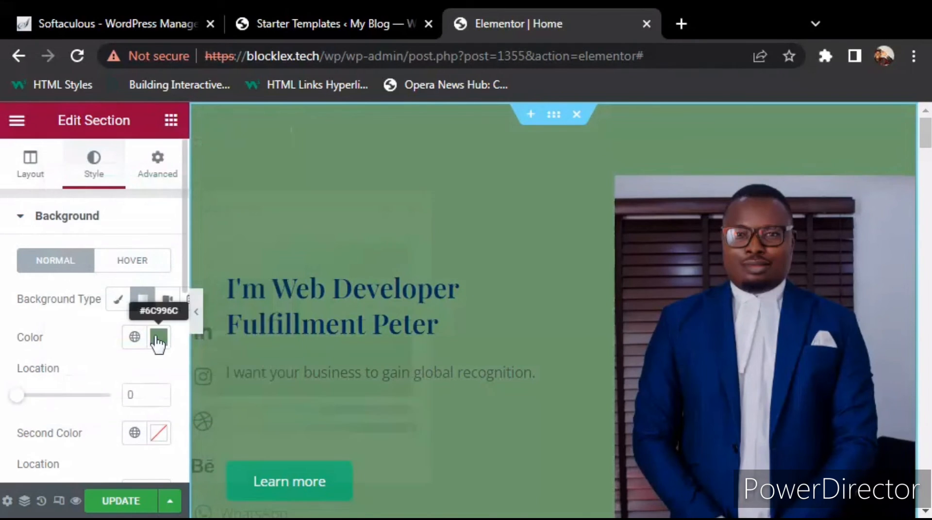
click(159, 340)
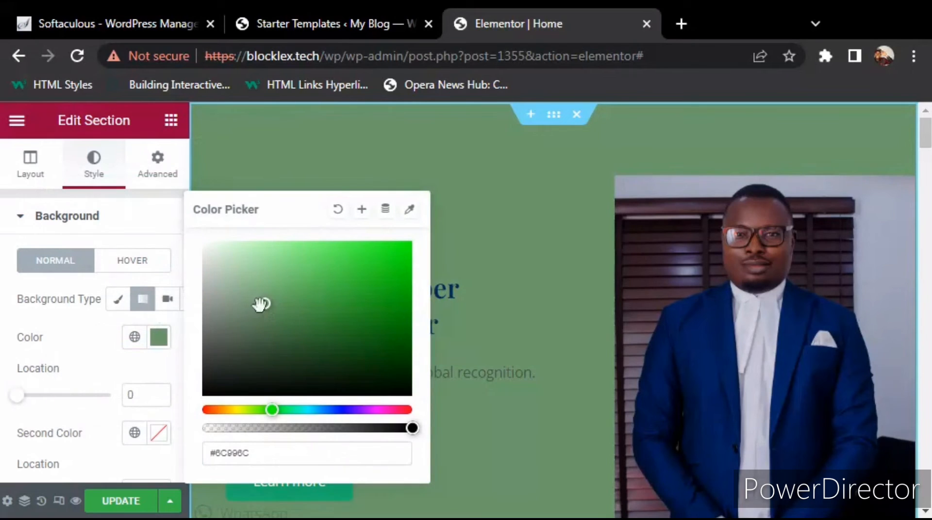
click(235, 267)
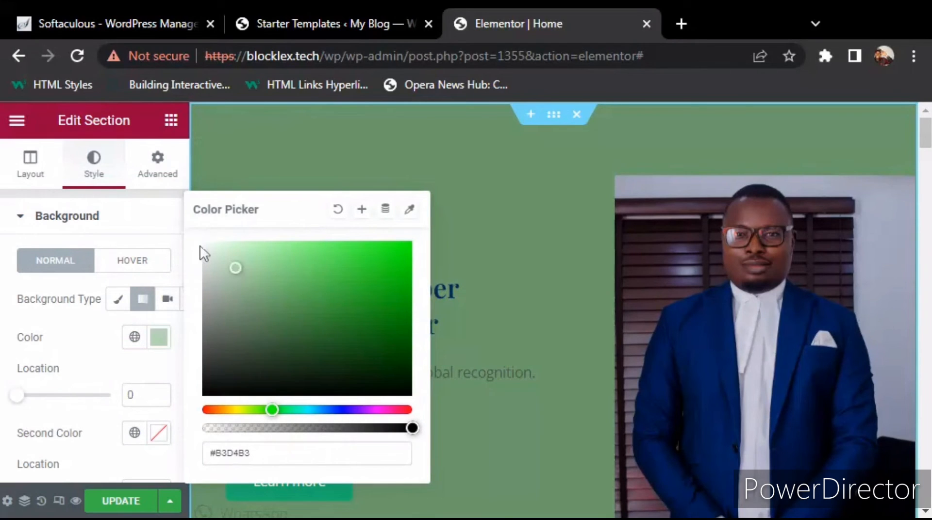
drag(203, 253, 193, 233)
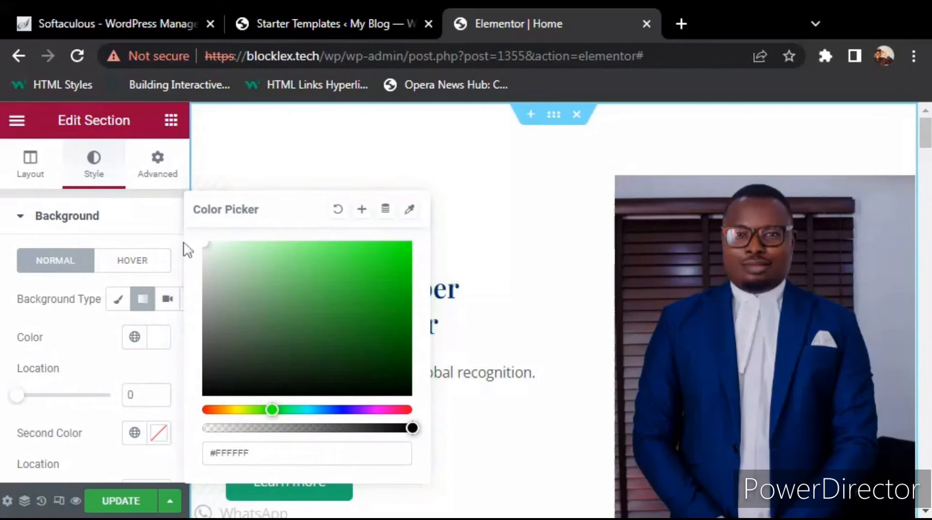
click(85, 373)
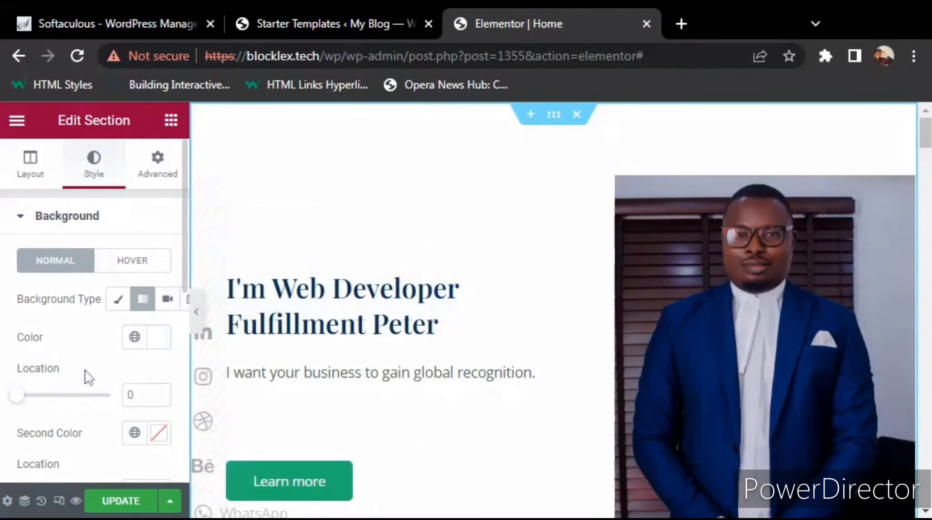
click(121, 501)
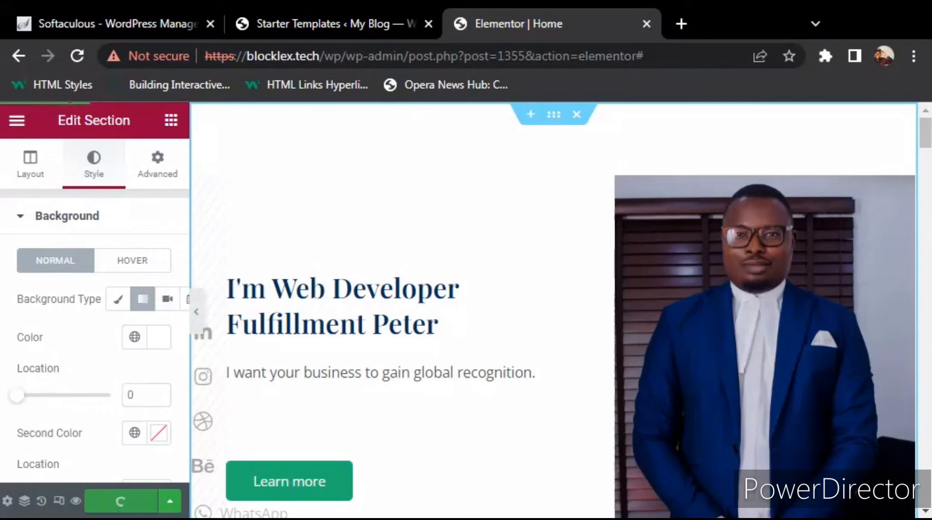
Try the video background type on the hero section and look through its settings.
click(167, 300)
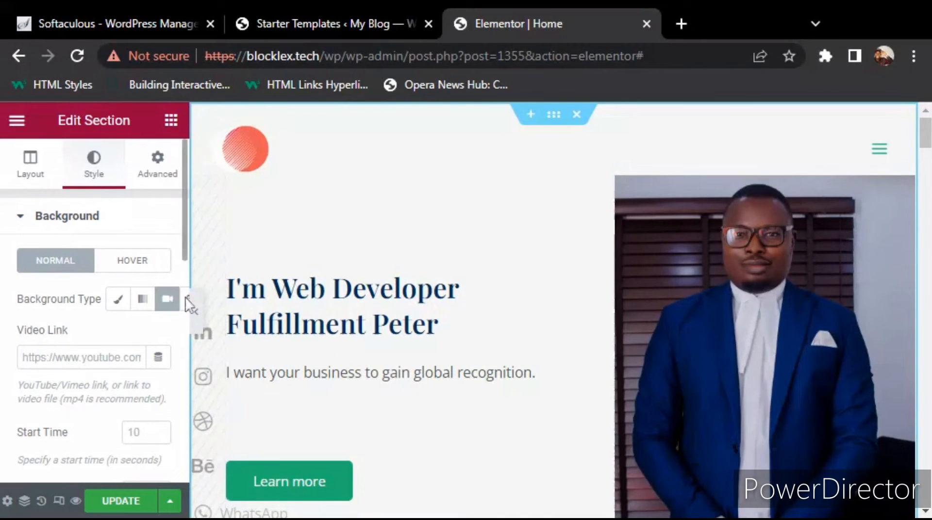
scroll(185, 297, down, 6)
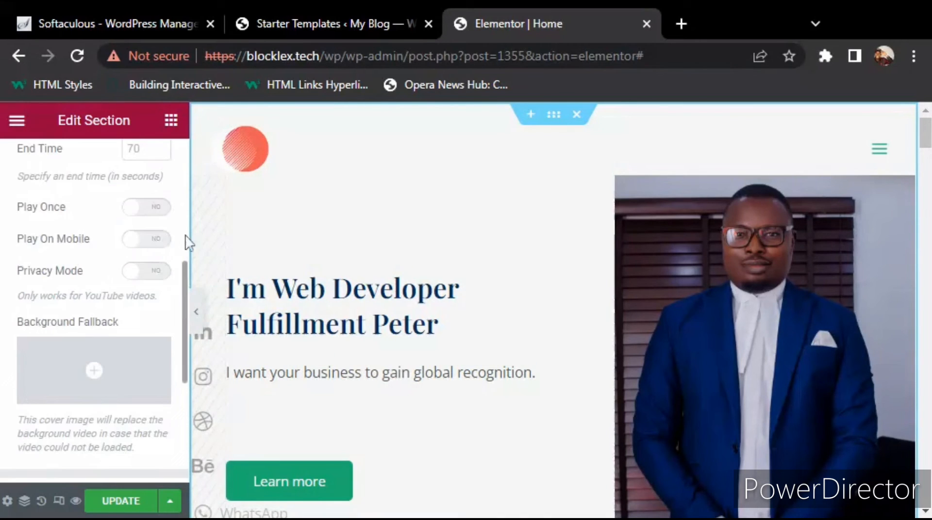
scroll(156, 295, up, 6)
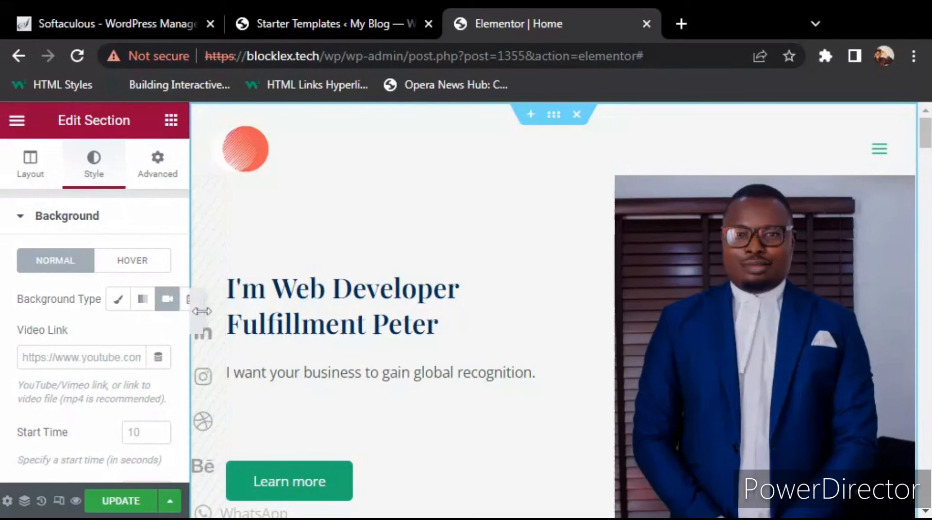
Try a slideshow background on the hero section using OPP_1828-scaled.jpg and the photo of the woman with red glasses.
drag(206, 309, 206, 308)
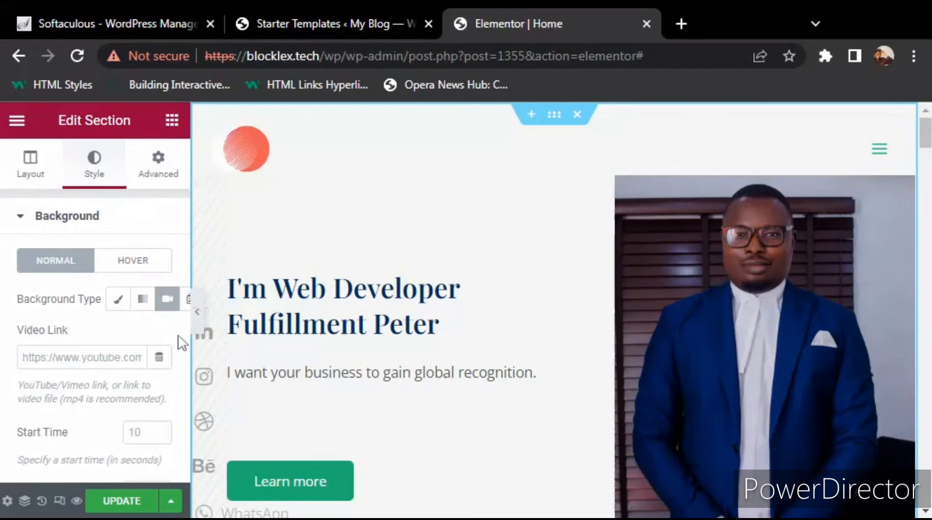
drag(188, 300, 207, 303)
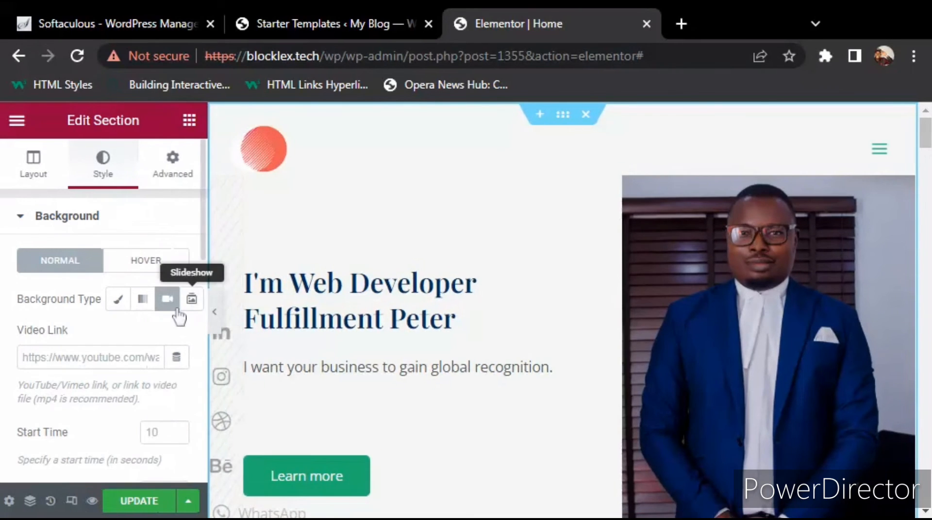
click(191, 301)
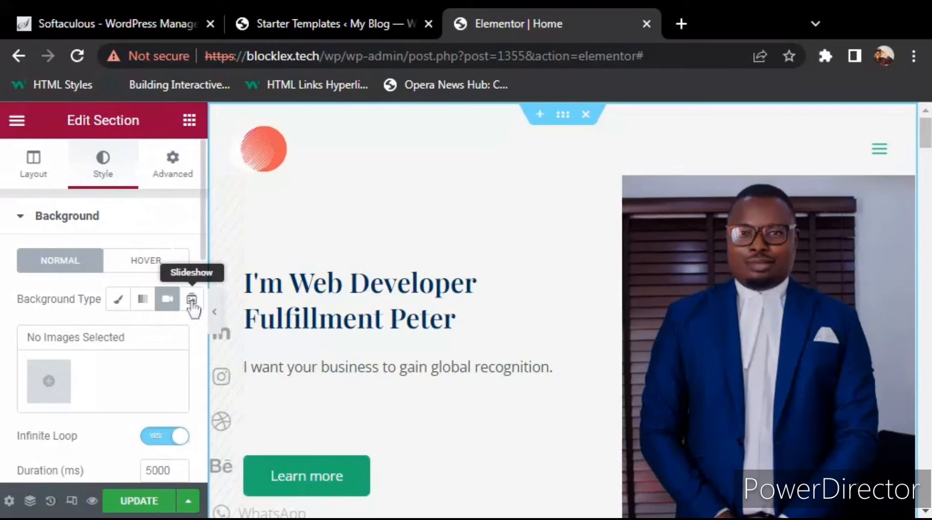
click(49, 382)
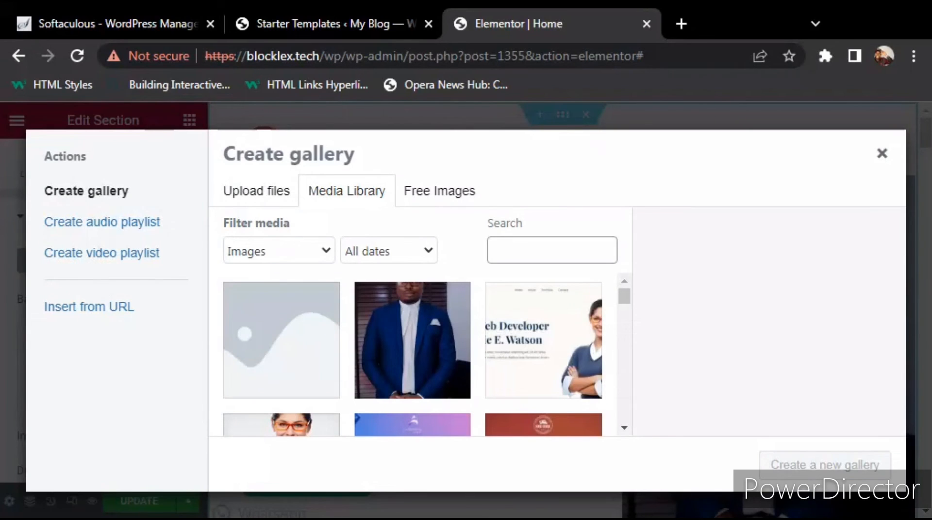
click(393, 368)
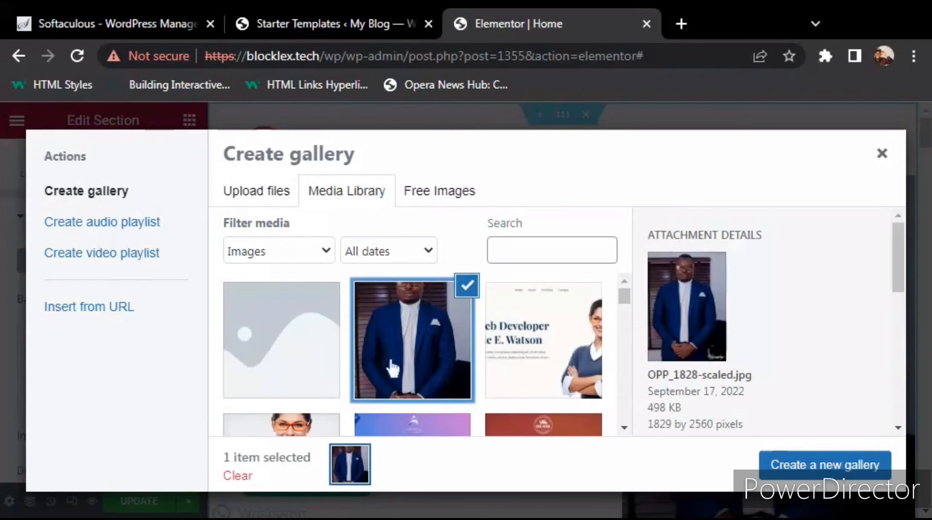
click(301, 427)
click(778, 461)
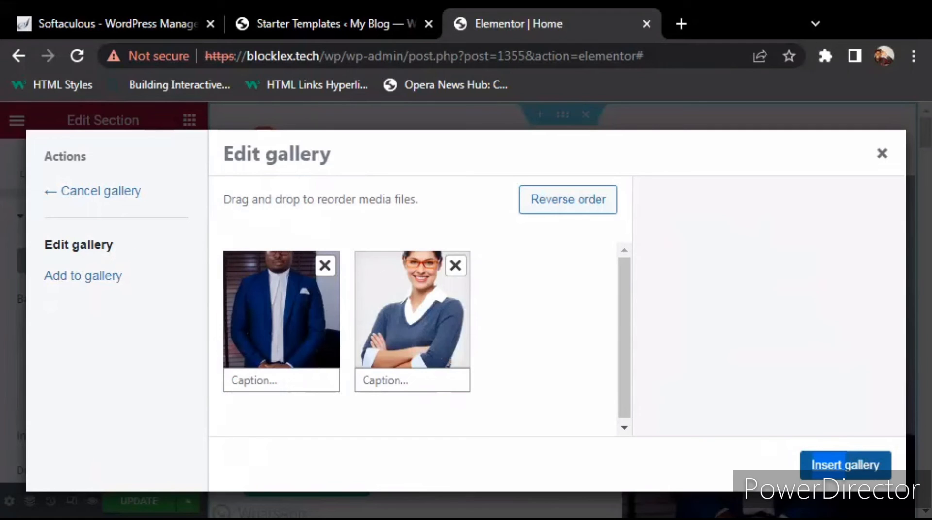
click(845, 464)
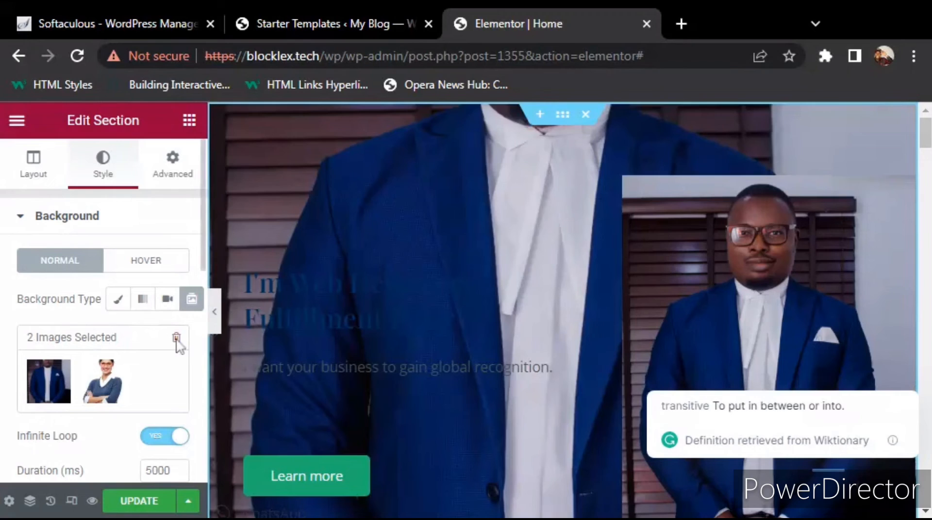
Delete the slideshow gallery, return the hero section to the classic background type, and update the page.
click(176, 338)
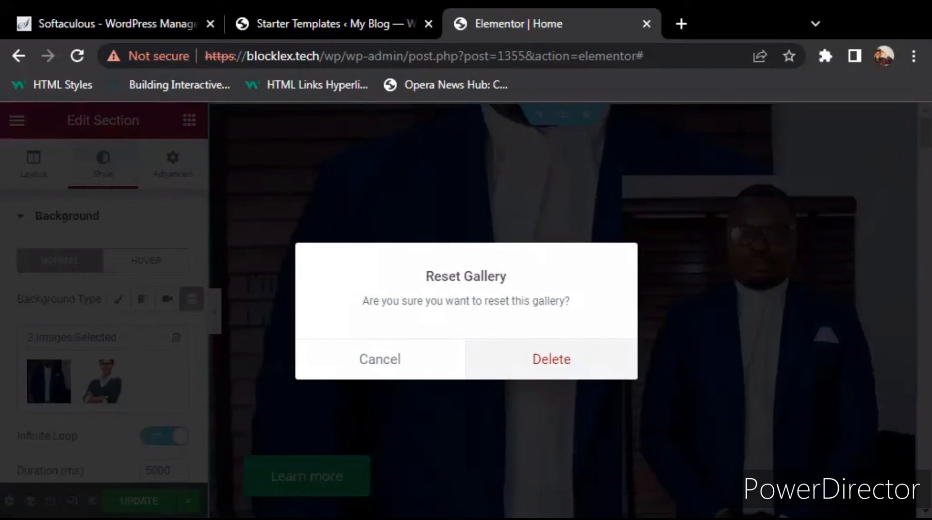
click(551, 359)
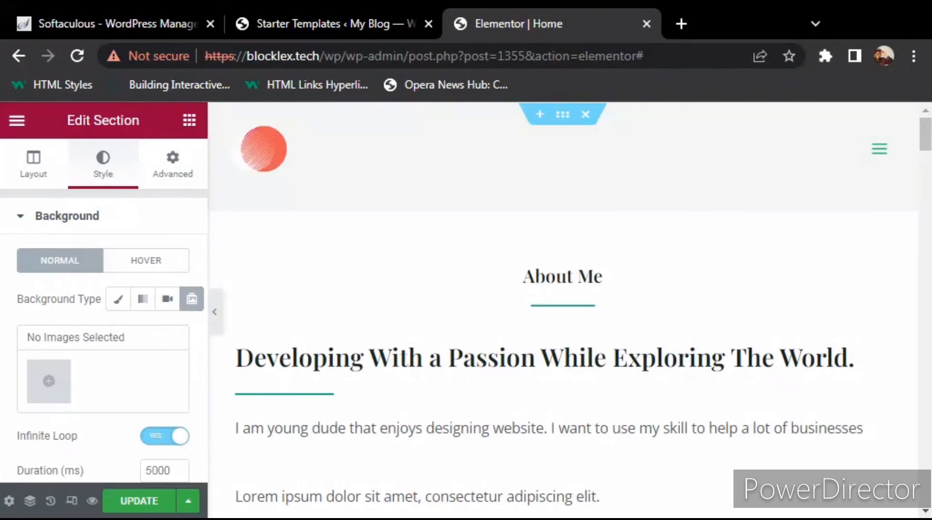
click(120, 301)
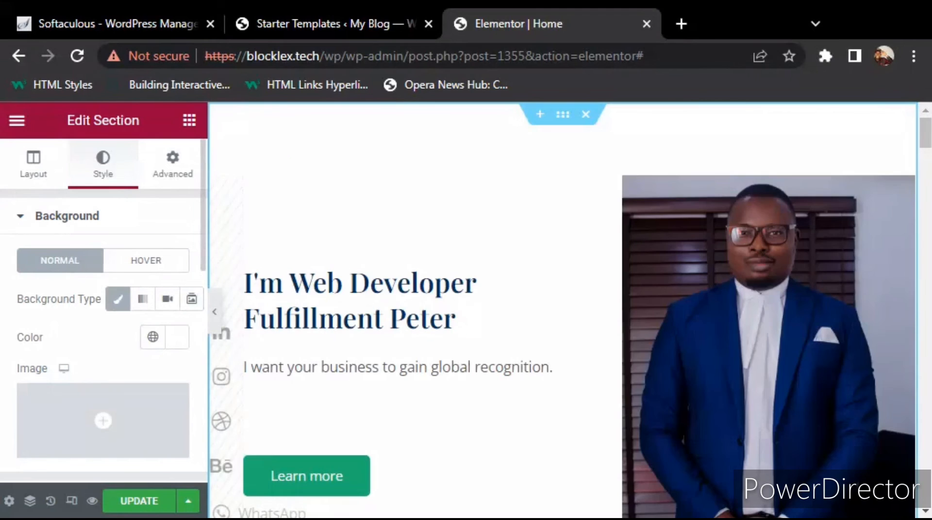
click(140, 502)
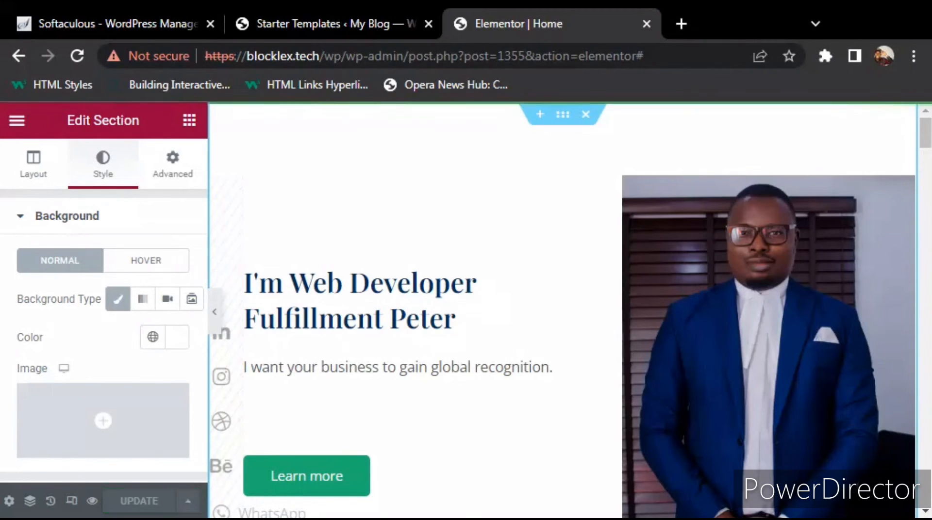
Set the editor's exit destination to WP Dashboard and exit to it.
click(18, 123)
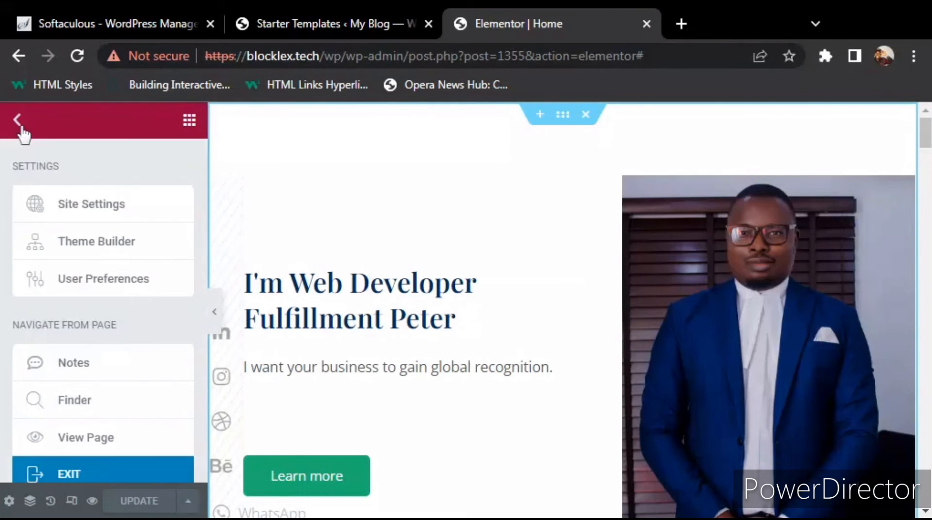
click(125, 473)
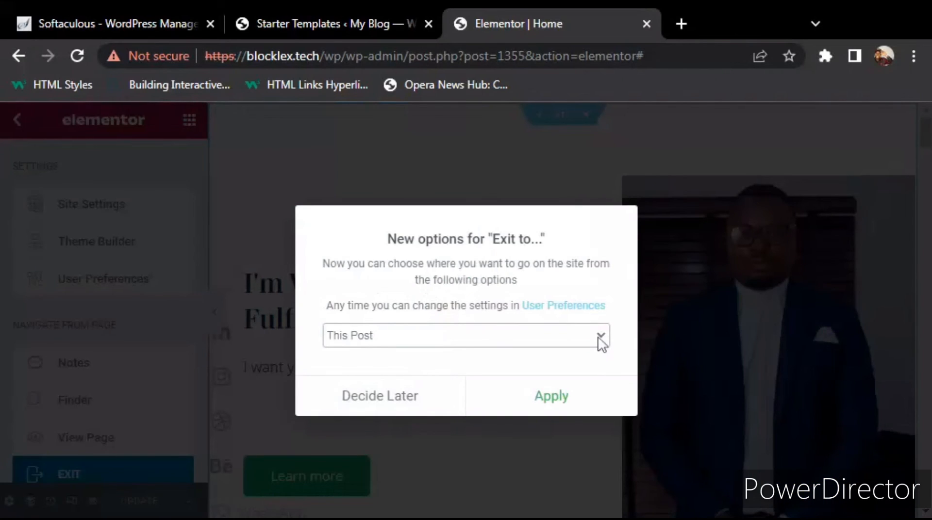
click(458, 385)
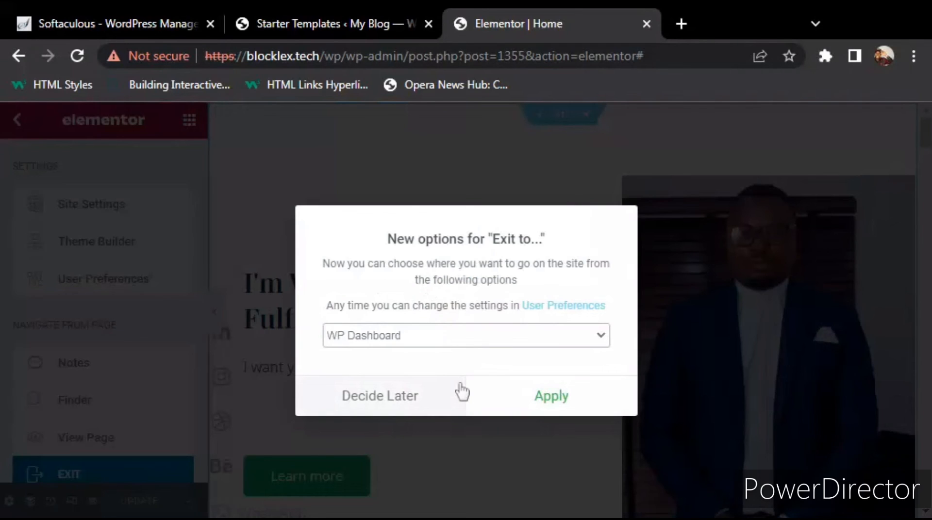
click(553, 397)
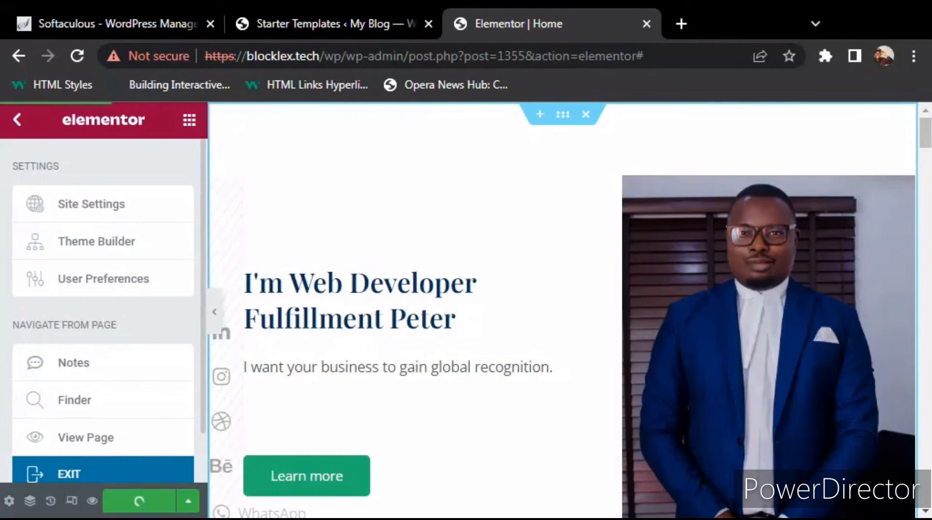
click(126, 475)
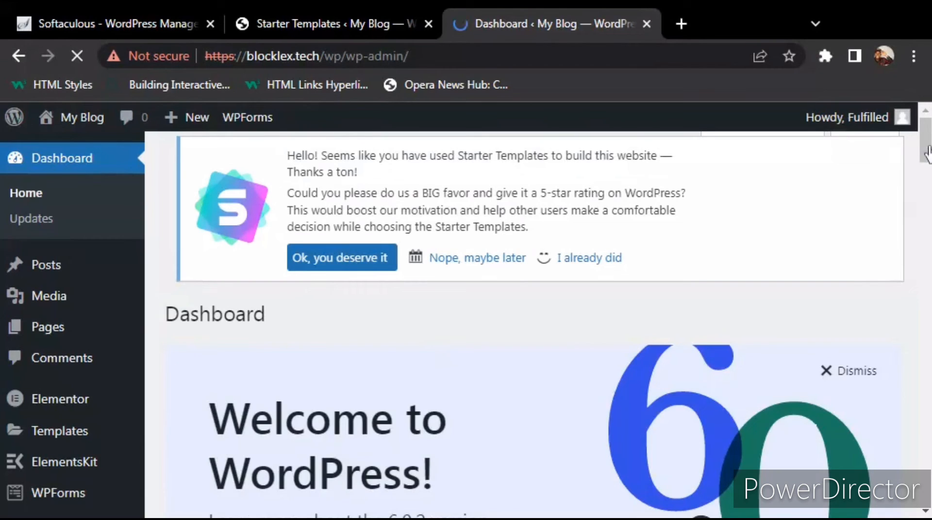
mouse_move(825, 130)
drag(930, 148, 925, 179)
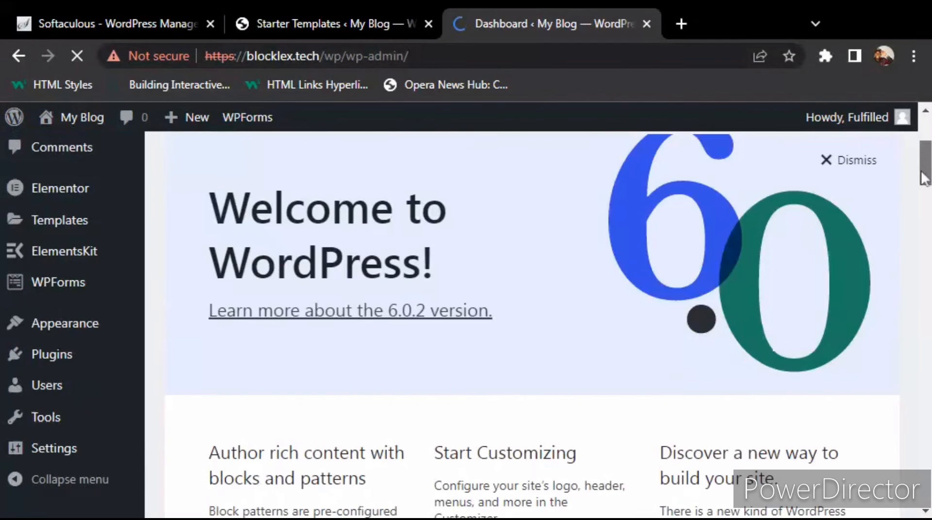
scroll(924, 167, down, 2)
scroll(924, 168, up, 2)
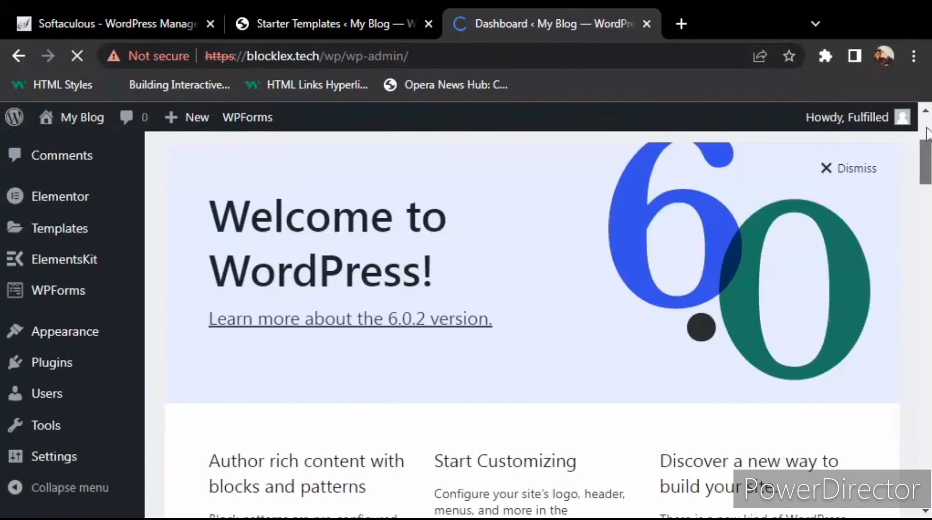
scroll(926, 130, up, 1)
scroll(925, 130, up, 3)
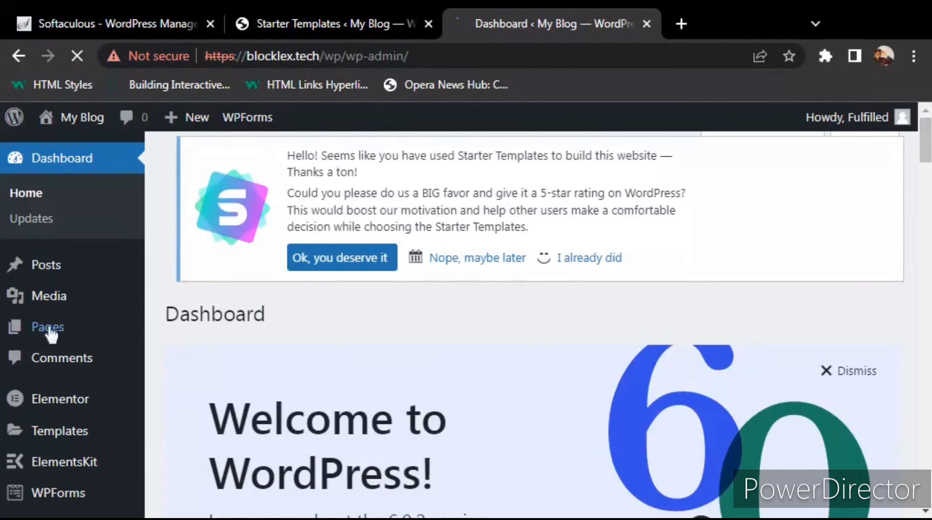
Open the list of all site pages and locate the Portfolio page.
click(50, 330)
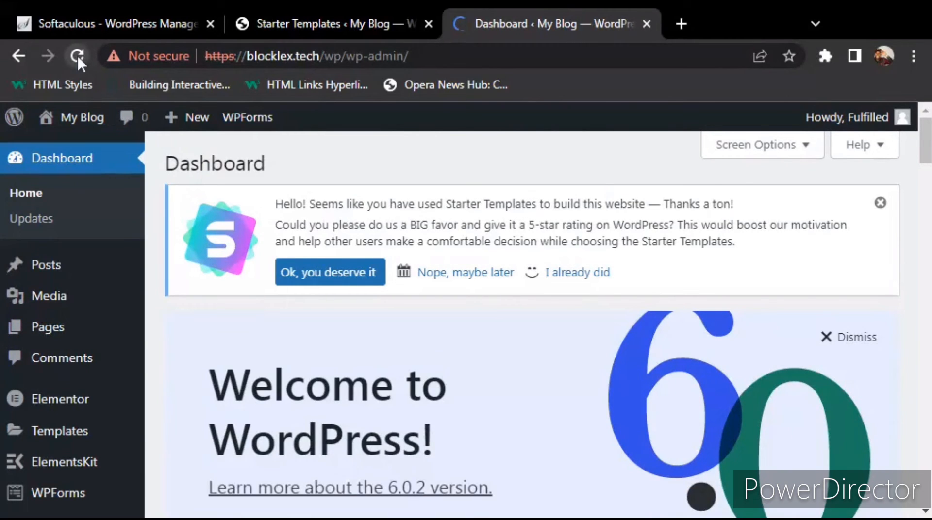
click(61, 333)
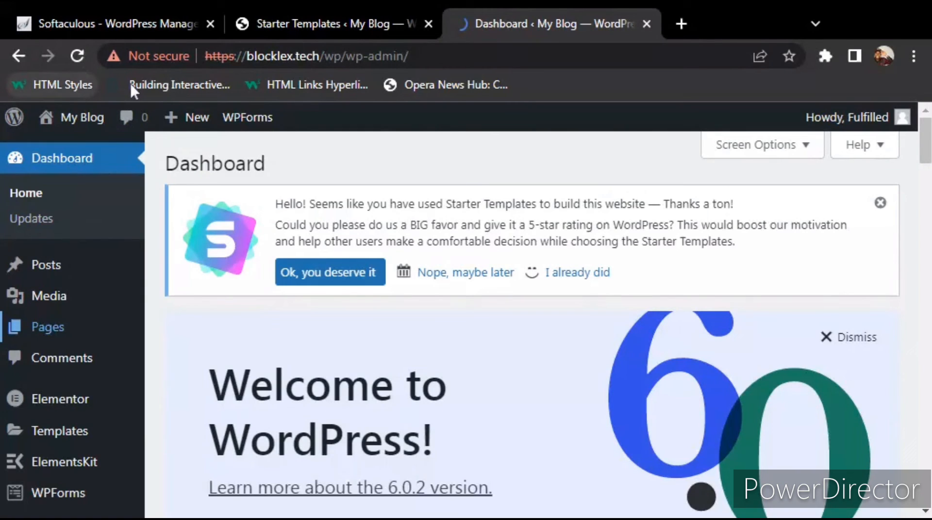
mouse_move(40, 328)
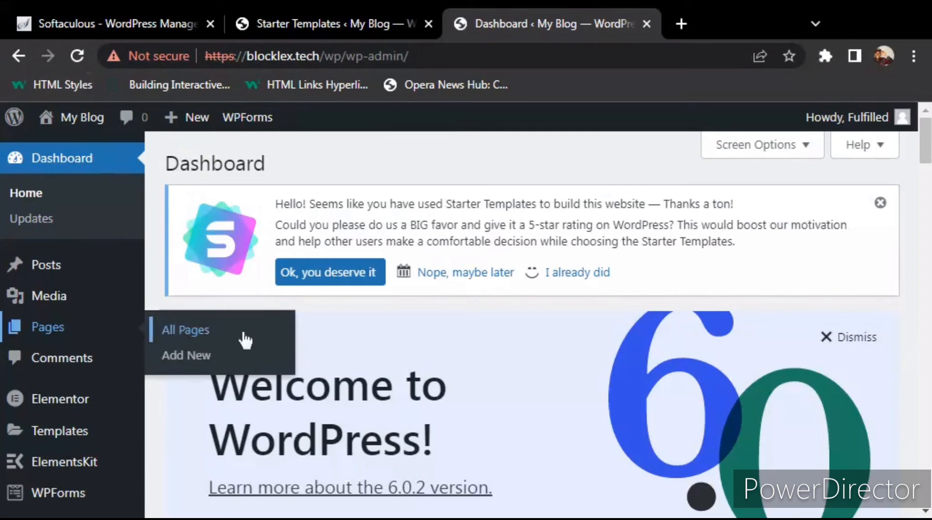
click(192, 331)
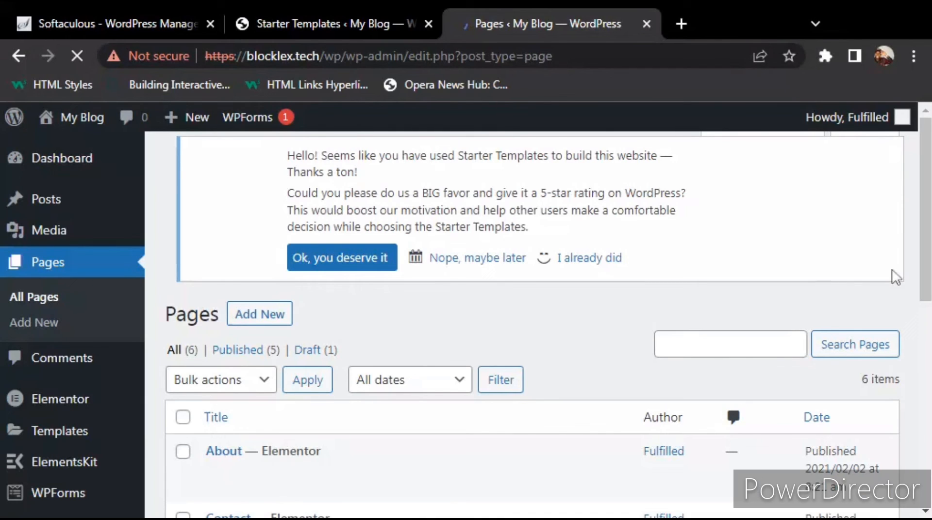
drag(928, 265, 916, 363)
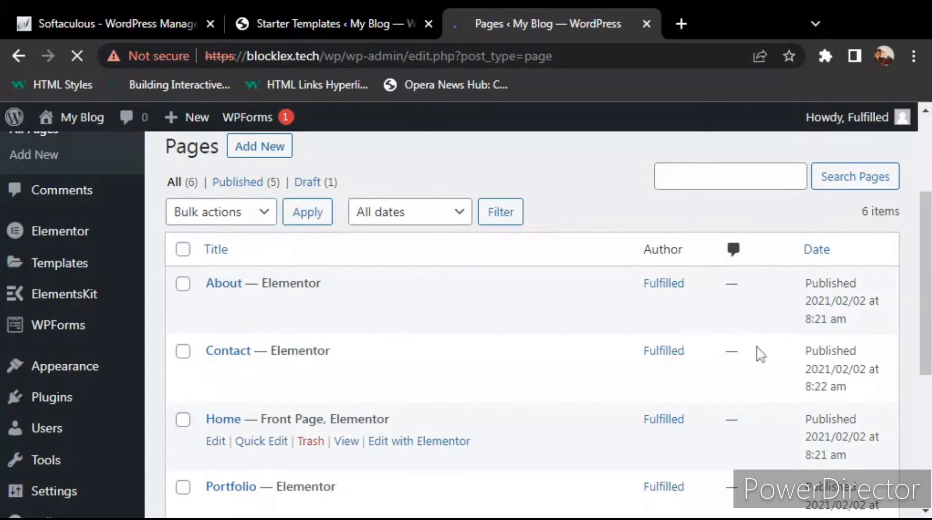
scroll(929, 346, down, 1)
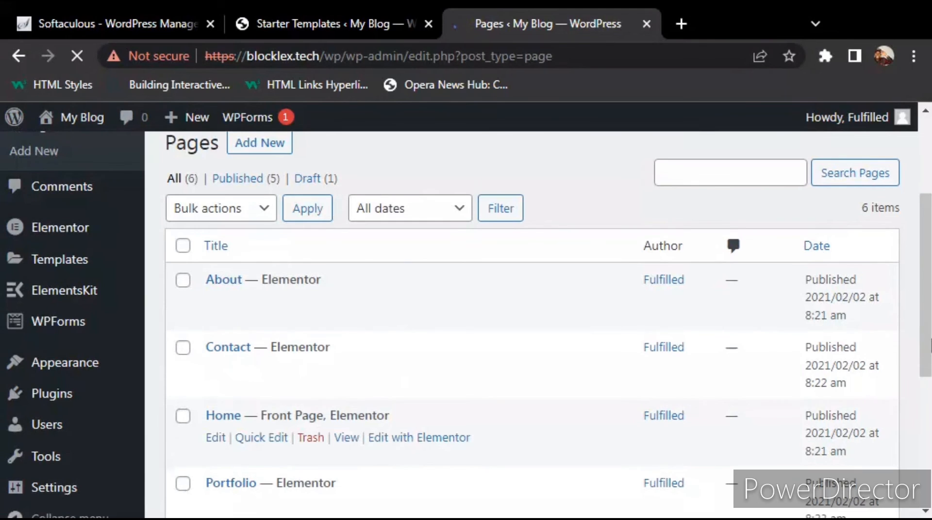
mouse_move(929, 346)
mouse_down()
mouse_move(930, 379)
mouse_move(930, 357)
mouse_up()
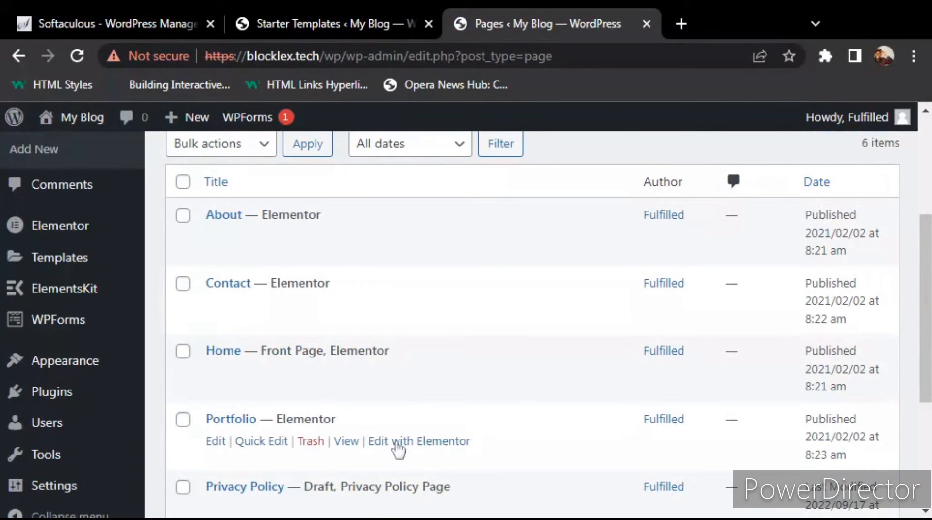
Open the theme customizer and go to the Header Builder's site title and logo settings.
mouse_move(71, 371)
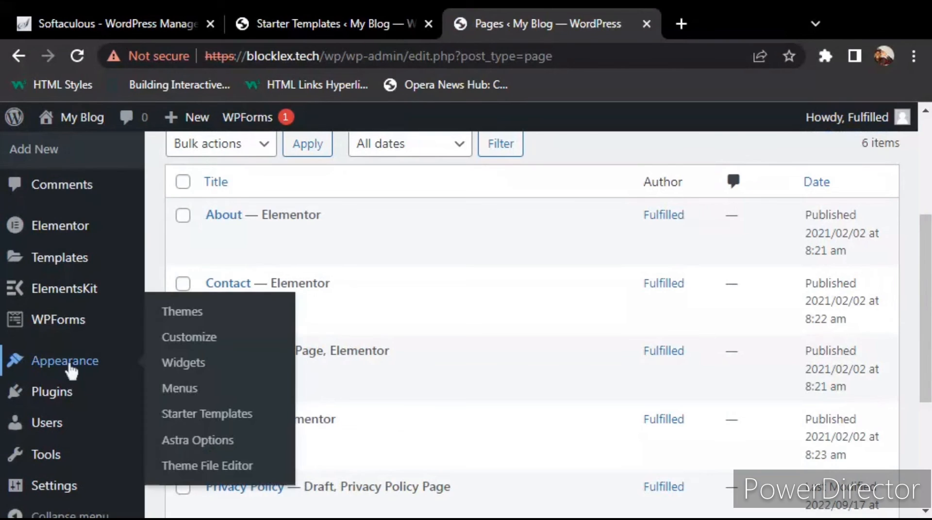
click(183, 346)
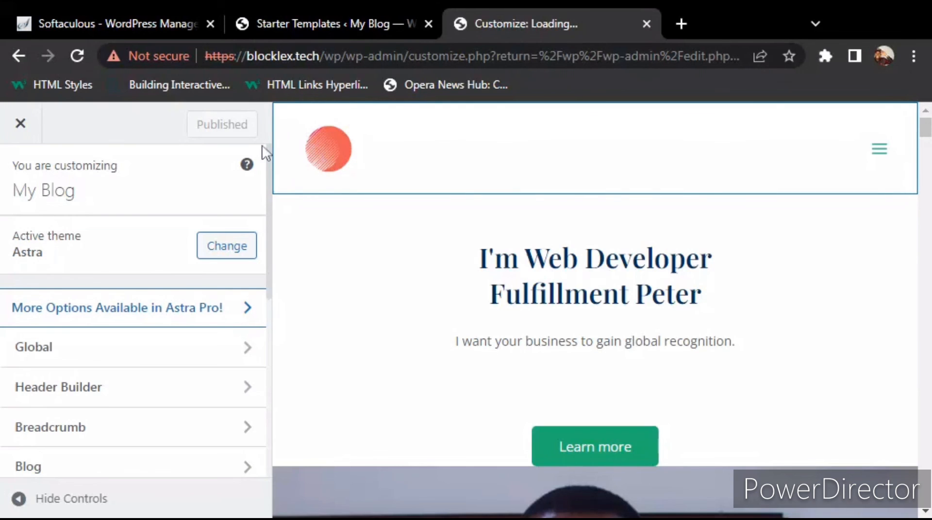
mouse_move(287, 119)
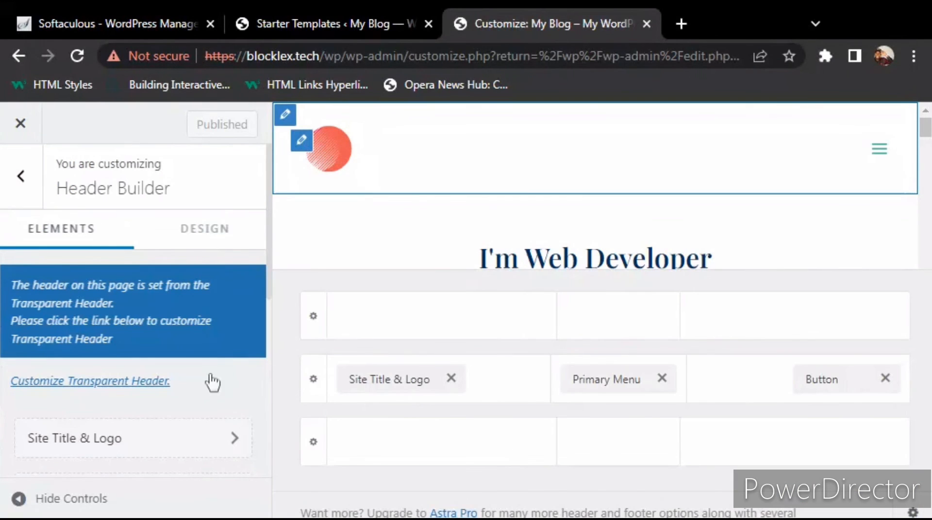
click(235, 438)
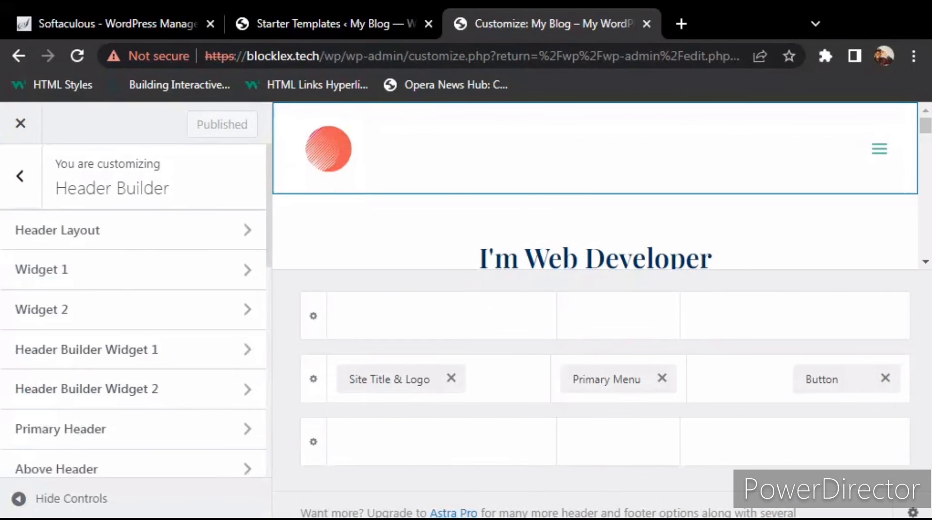
Examine the Transparent Header's general and design settings, including its logo options, and the menu Toggle Button's settings.
scroll(135, 310, down, 7)
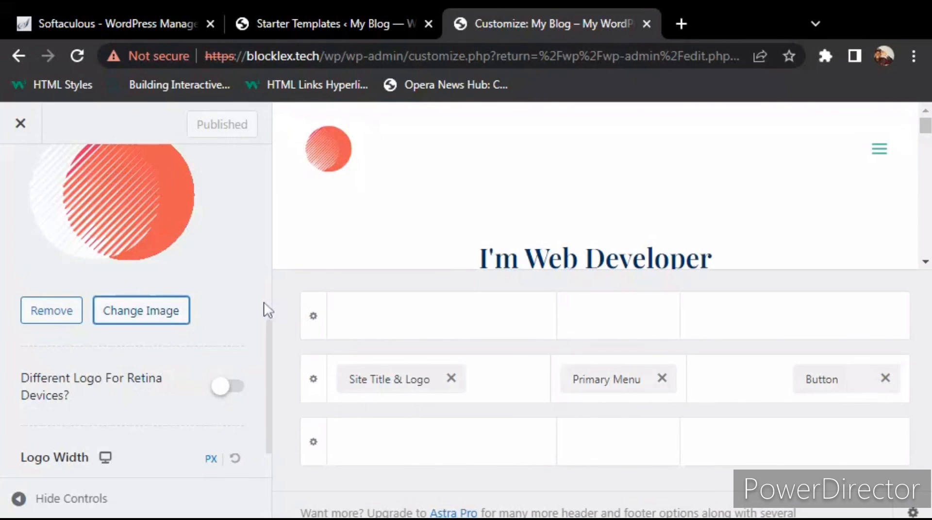
scroll(270, 309, up, 3)
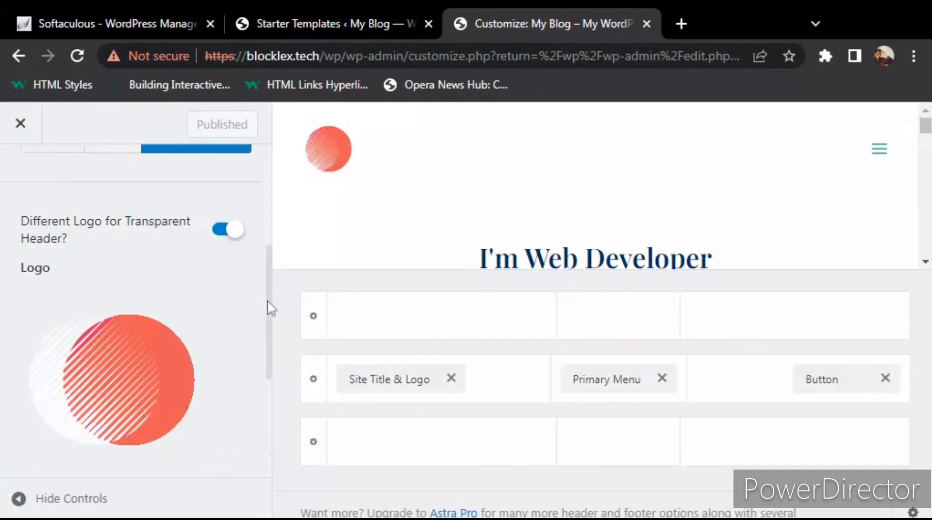
scroll(270, 309, up, 2)
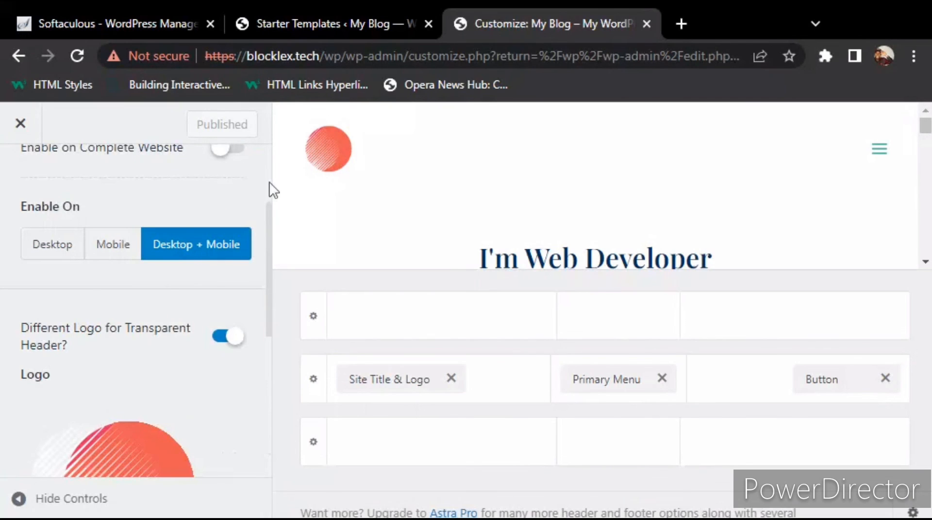
scroll(274, 189, up, 3)
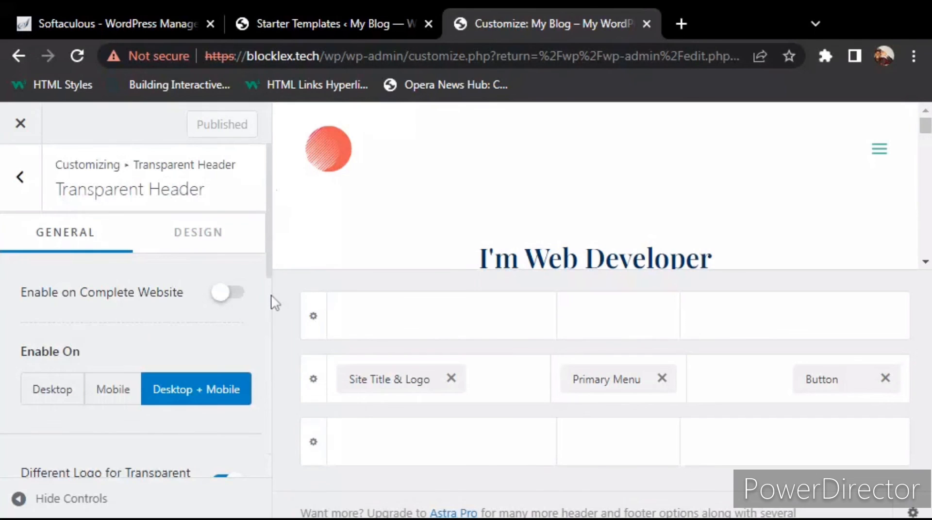
scroll(255, 318, down, 6)
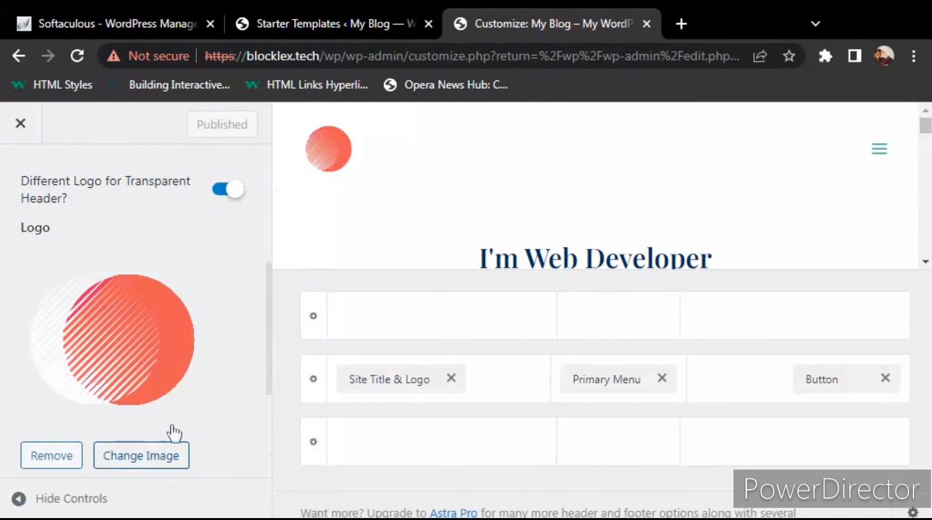
scroll(262, 221, up, 5)
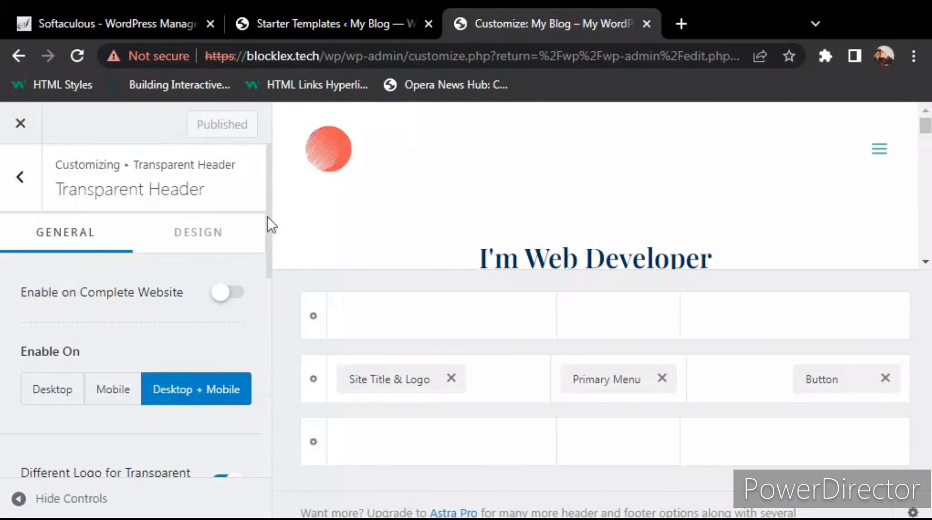
click(183, 238)
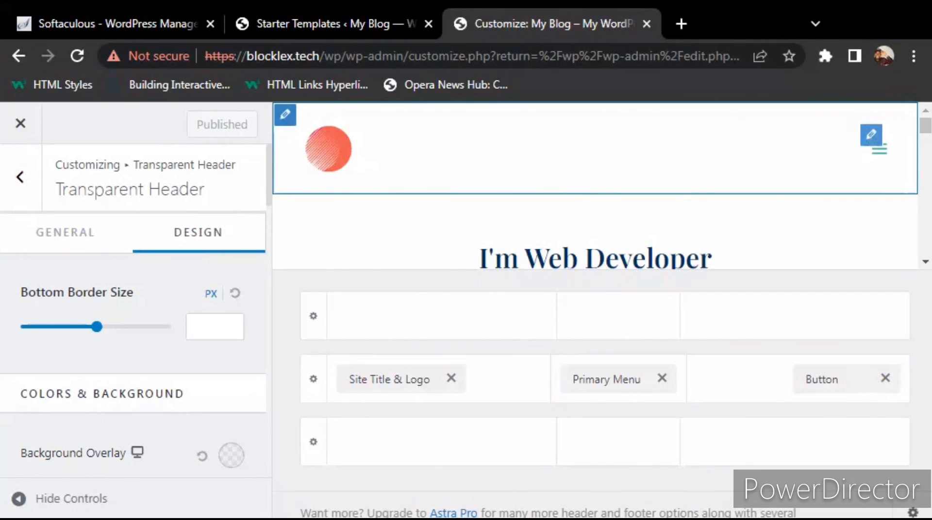
click(871, 135)
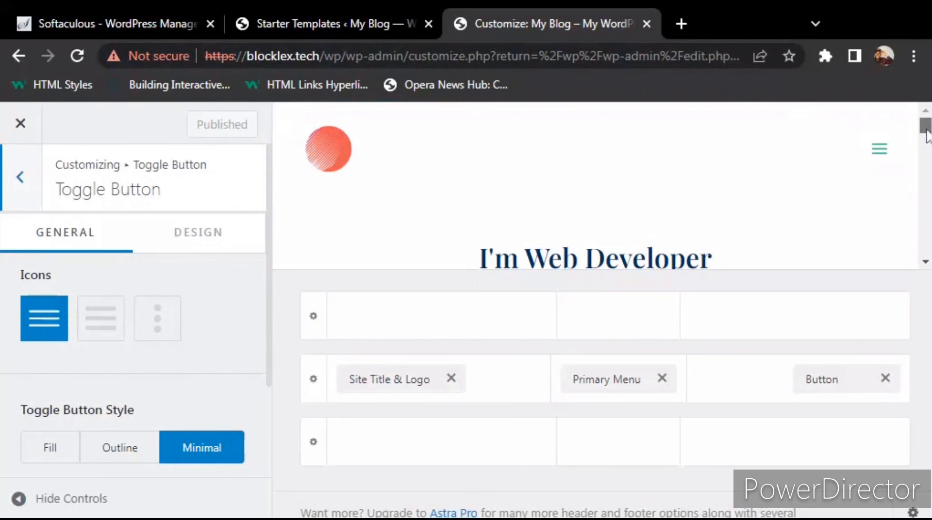
Open the footer's social icons settings, inspect the Facebook entry's label and URL fields, and publish the customizer changes.
drag(926, 136, 926, 252)
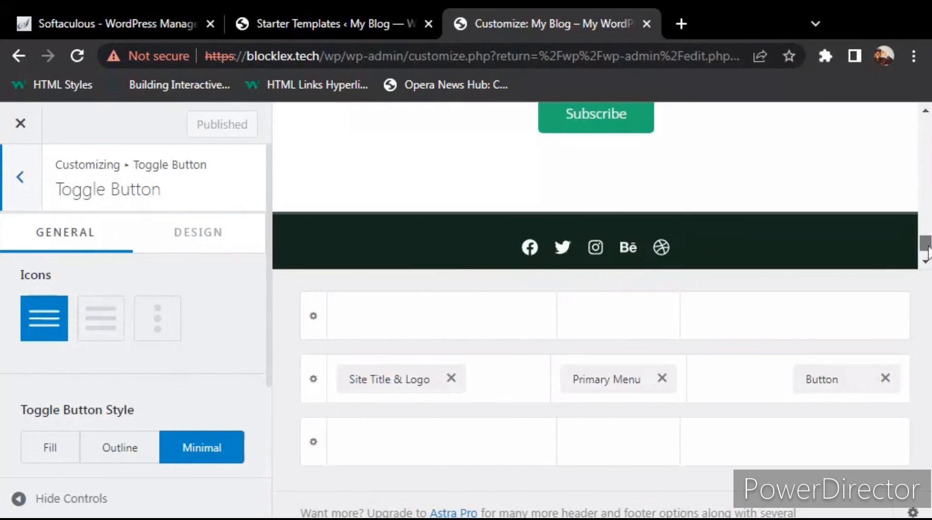
scroll(880, 240, down, 3)
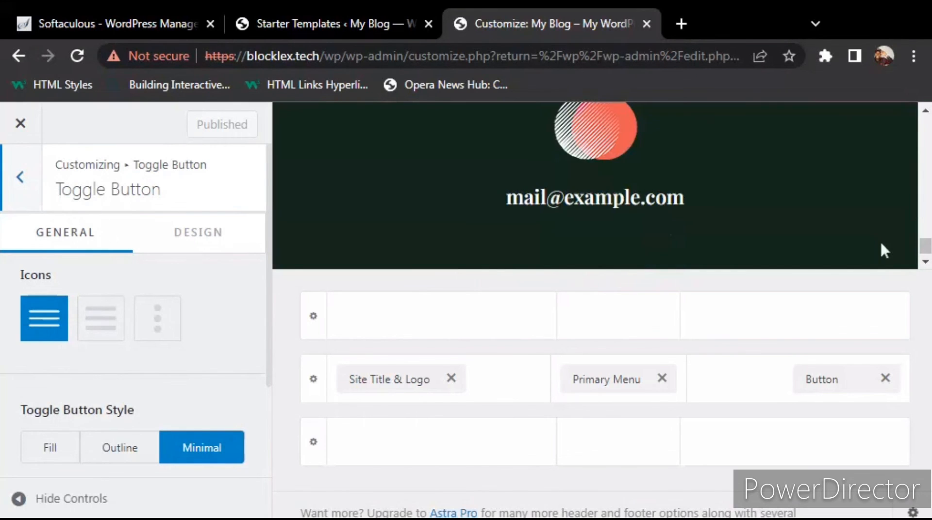
mouse_move(611, 192)
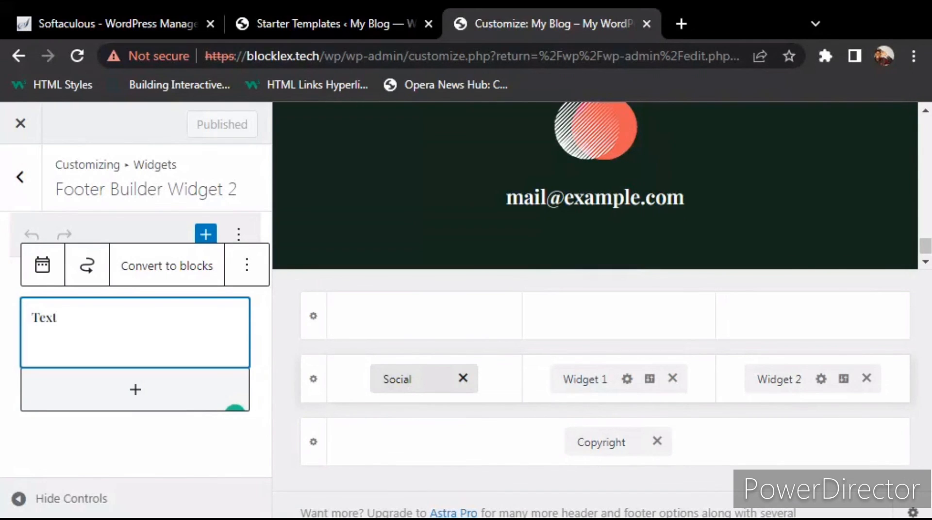
click(407, 381)
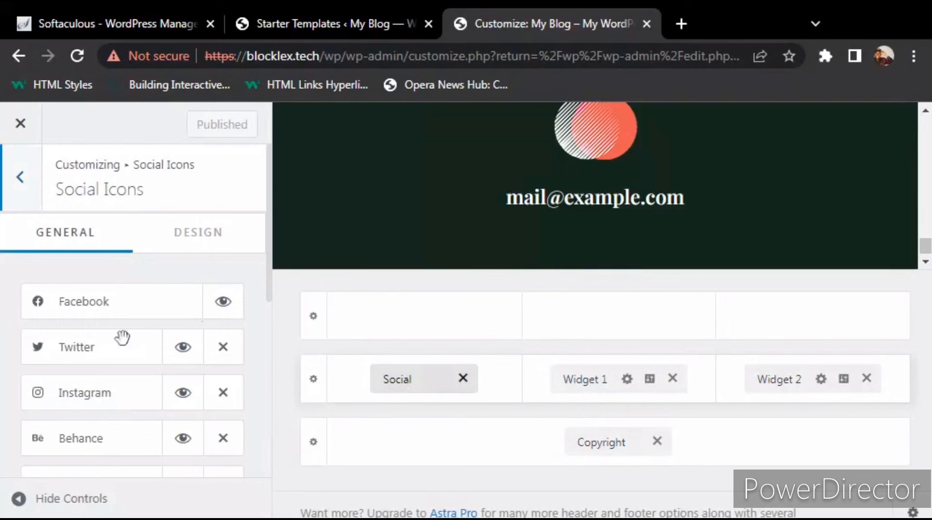
click(116, 306)
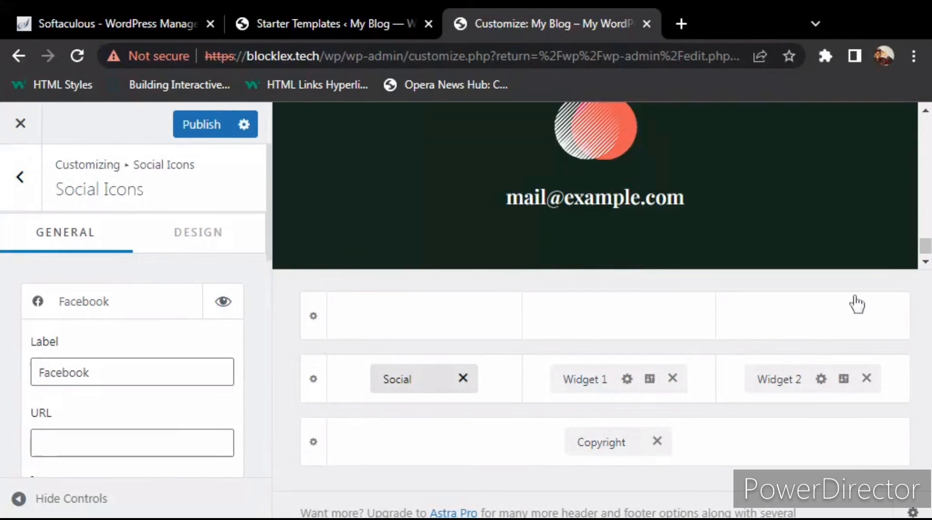
drag(925, 253, 925, 253)
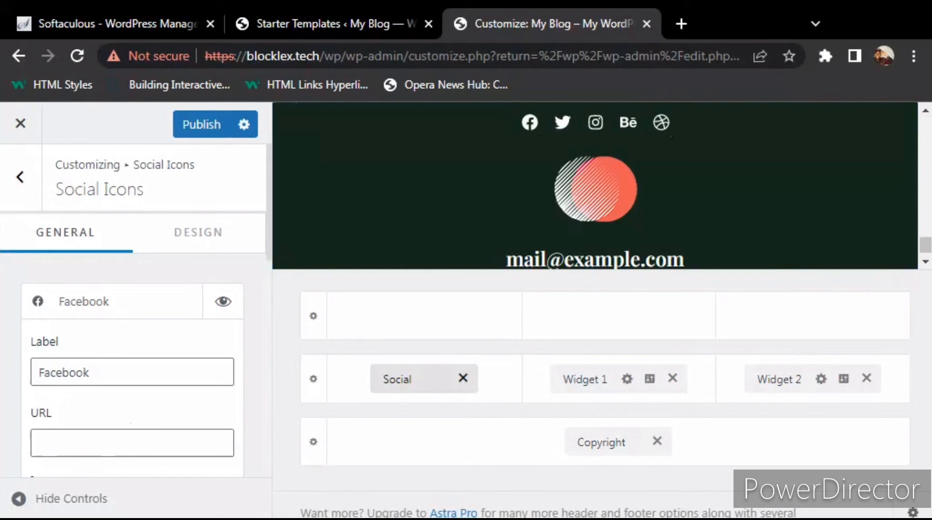
click(107, 305)
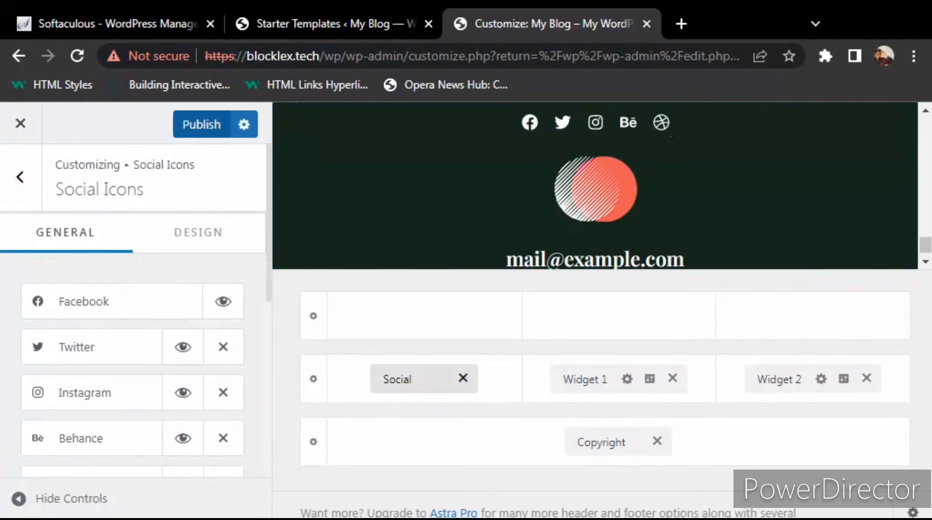
click(201, 127)
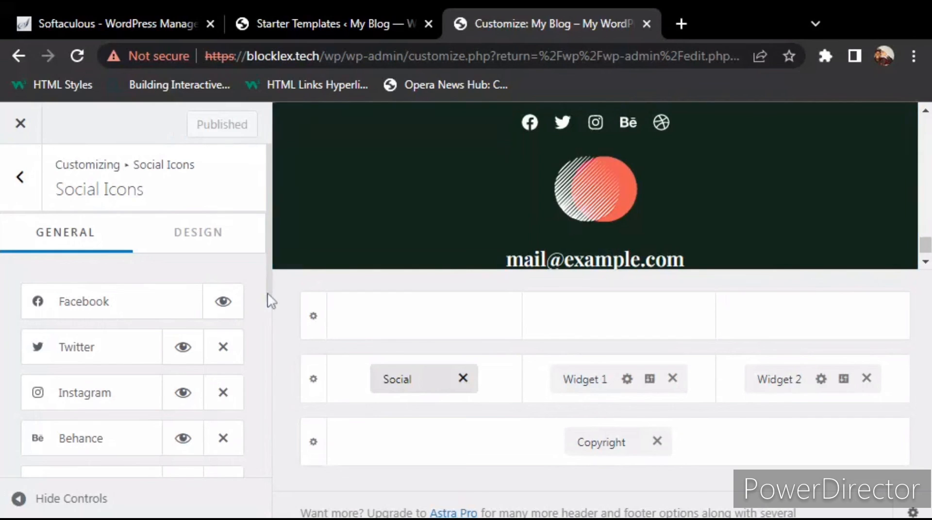
Examine the remaining social icon options, including labels and alignment, and review the page preview from the footer back to the header.
scroll(271, 301, down, 1)
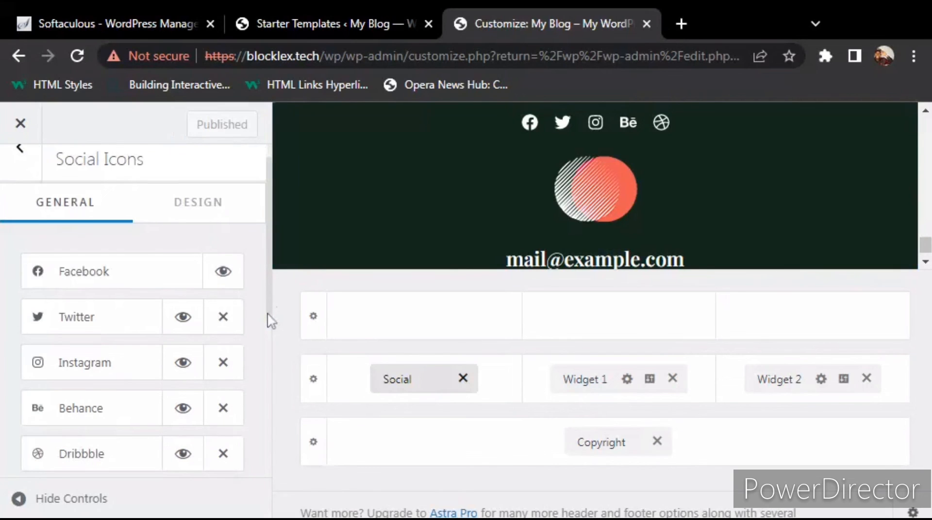
drag(268, 314, 266, 379)
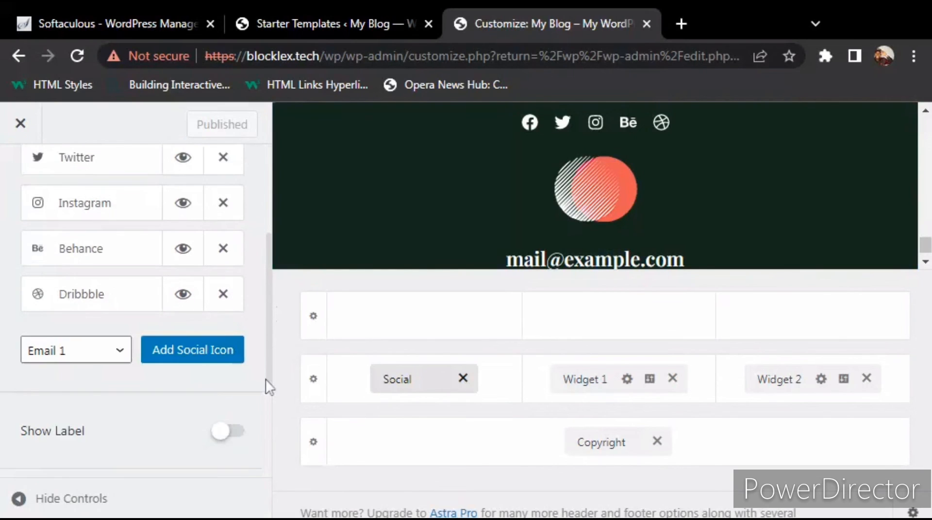
drag(266, 414, 268, 452)
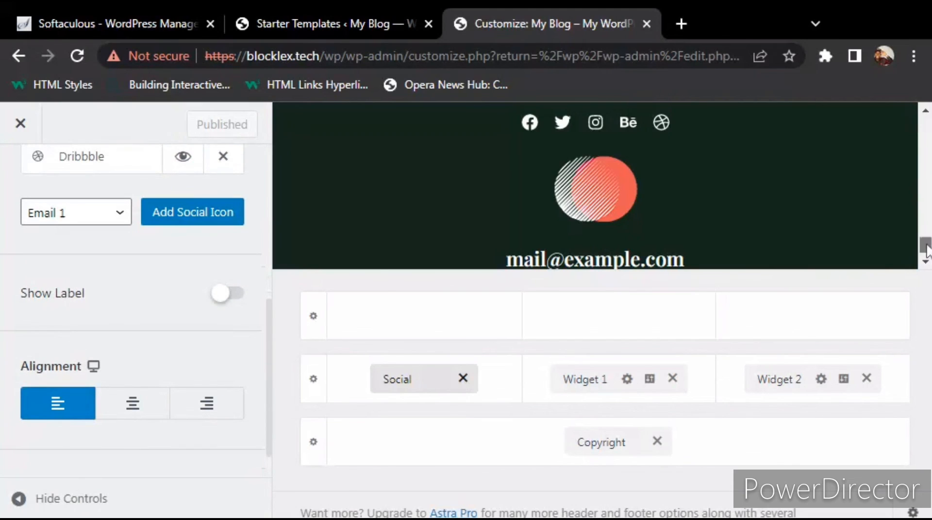
drag(925, 247, 925, 252)
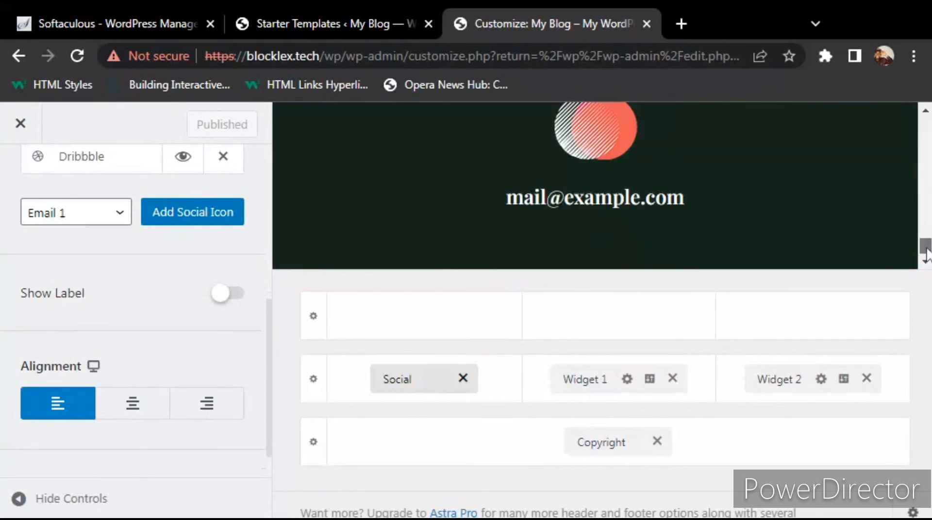
scroll(925, 254, down, 1)
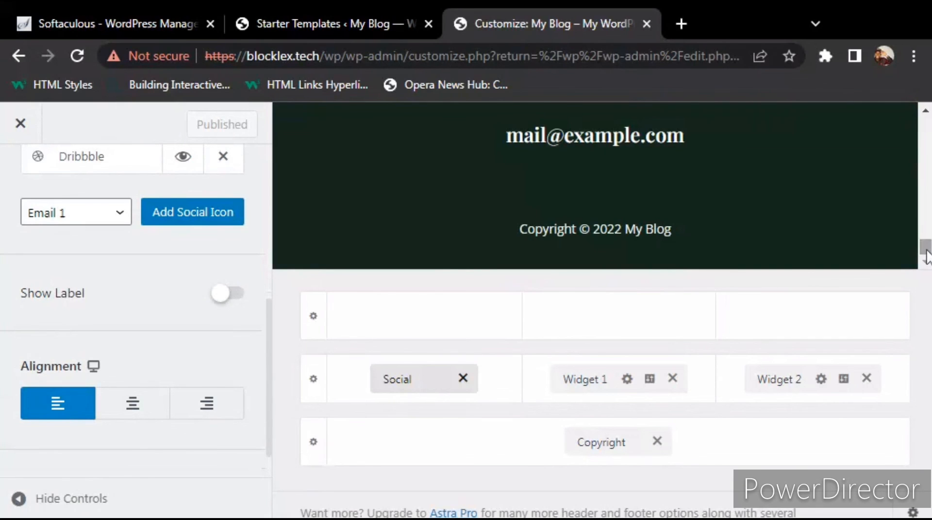
drag(927, 248, 926, 197)
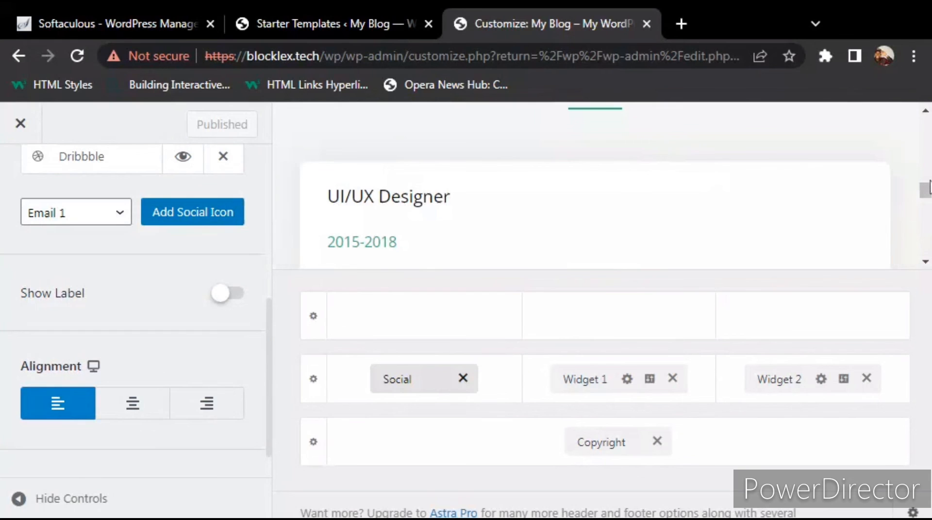
scroll(927, 189, up, 1)
drag(927, 191, 927, 125)
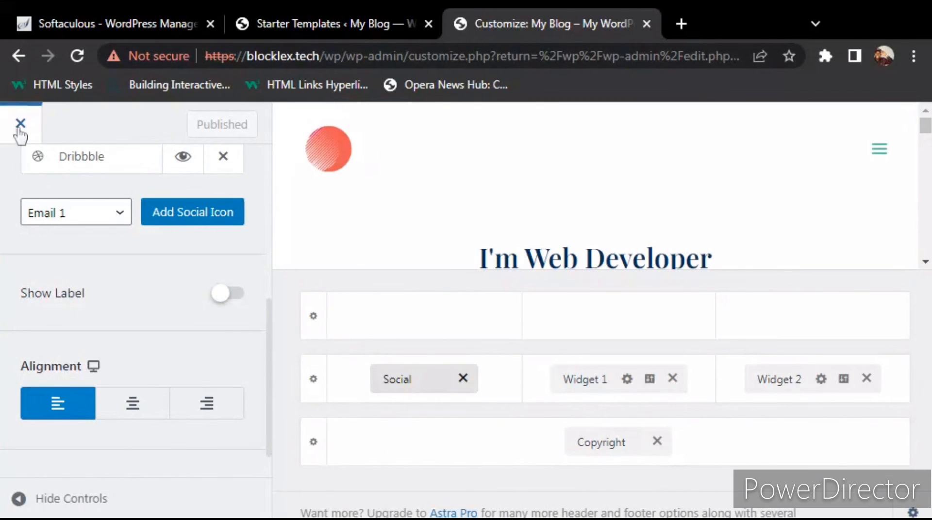
Close the customizer and open the Portfolio page from the pages list for editing with Elementor.
click(20, 124)
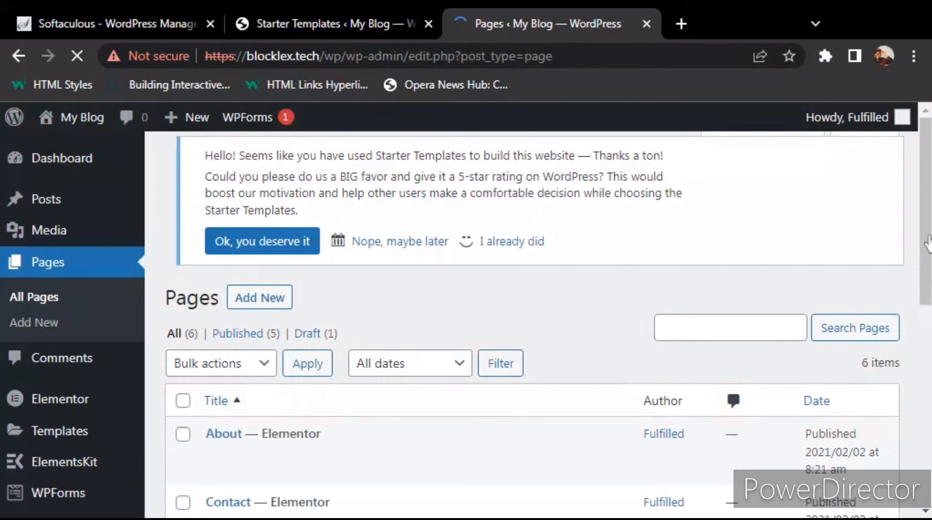
drag(928, 250, 925, 421)
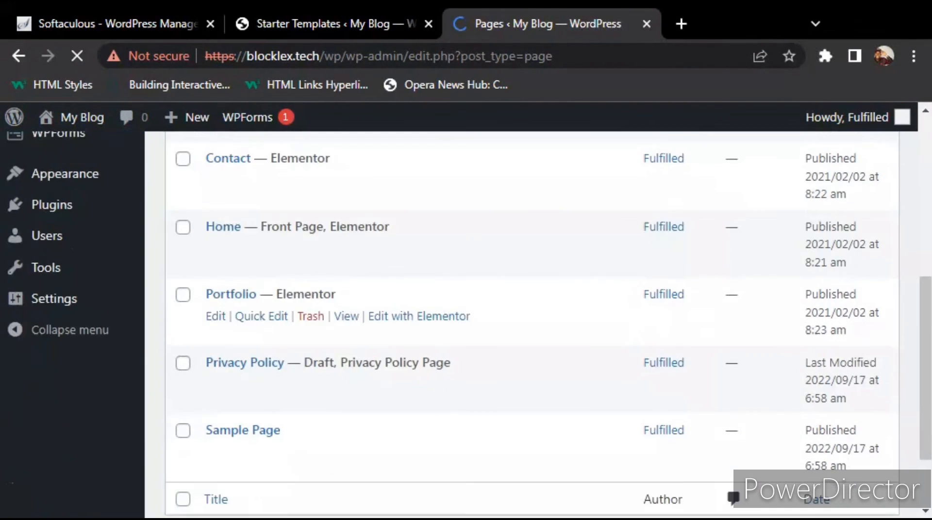
scroll(264, 262, down, 1)
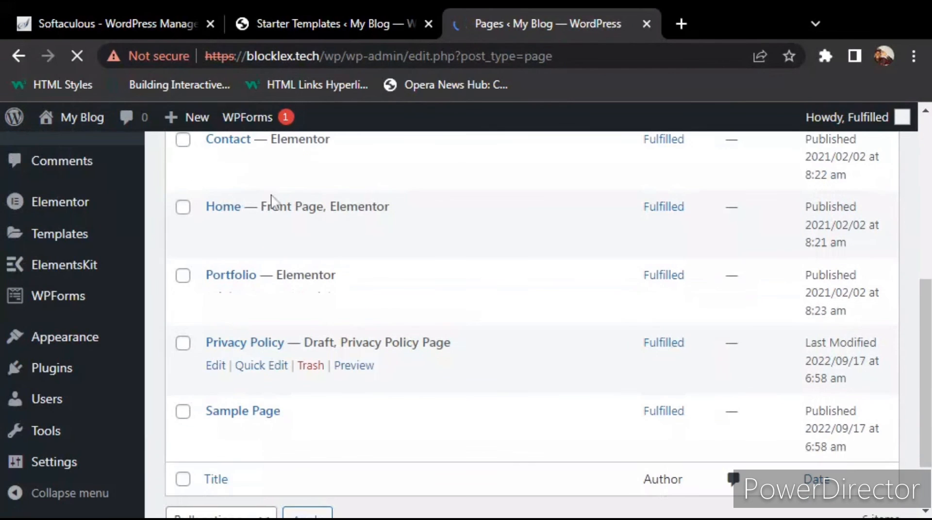
mouse_move(271, 199)
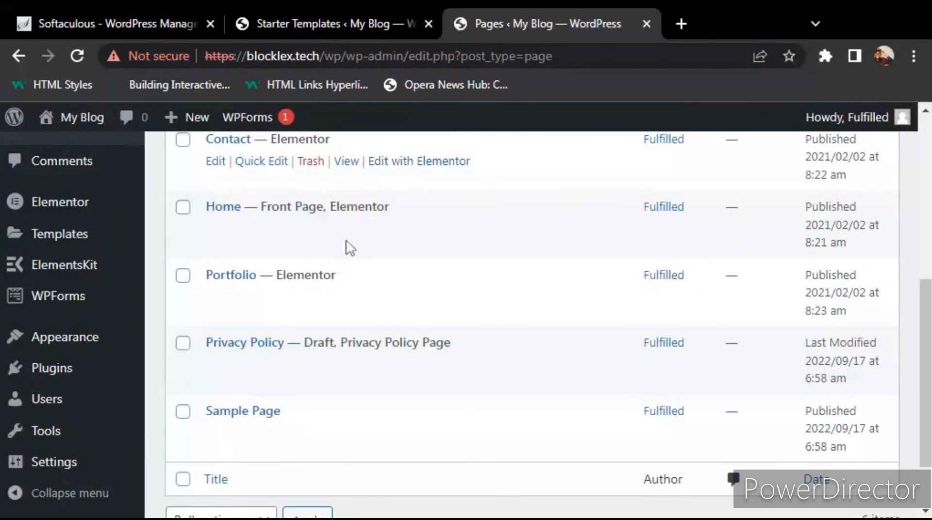
mouse_move(388, 234)
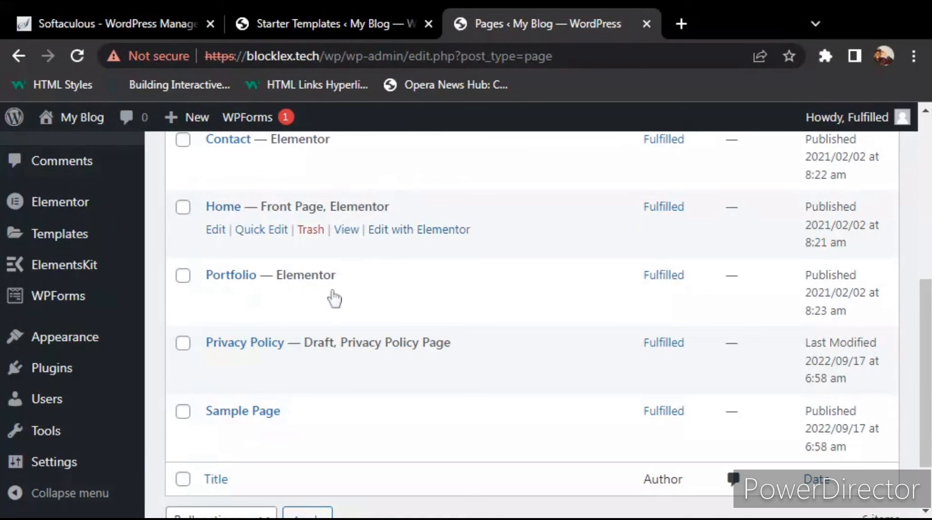
mouse_move(422, 291)
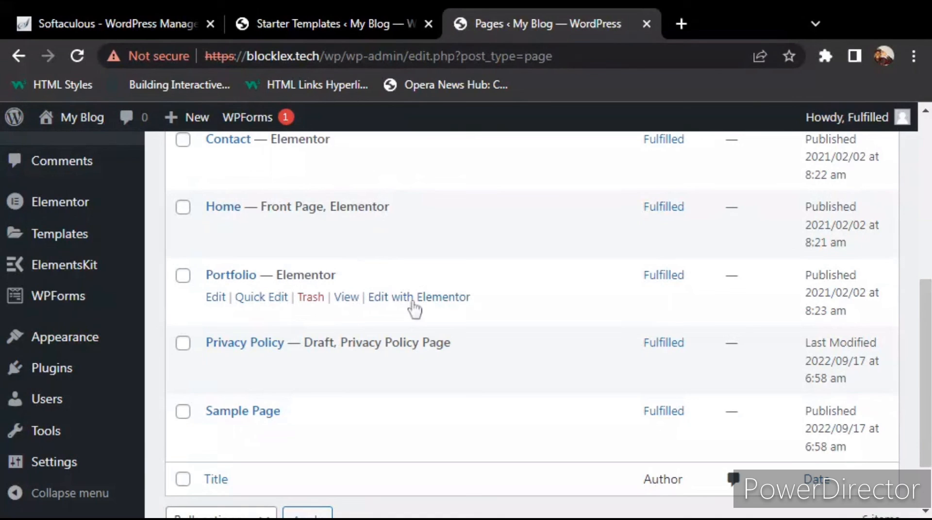
click(414, 305)
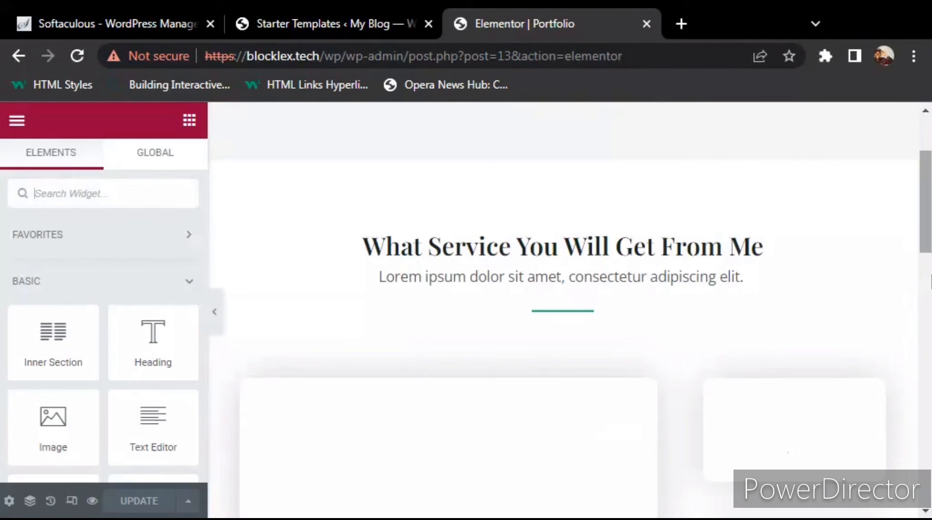
Examine the Portfolio page's title, services heading and grid of project images.
drag(929, 197, 930, 284)
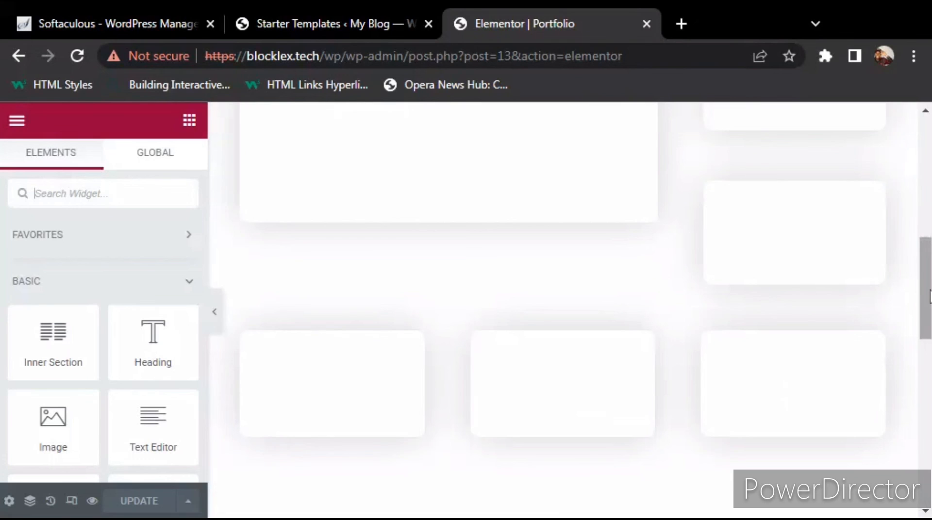
drag(929, 296, 917, 213)
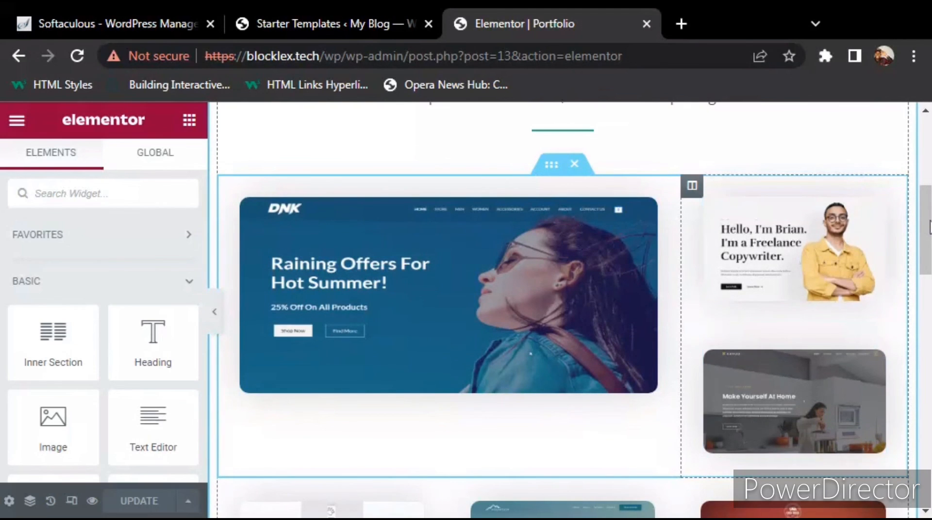
drag(928, 228, 928, 279)
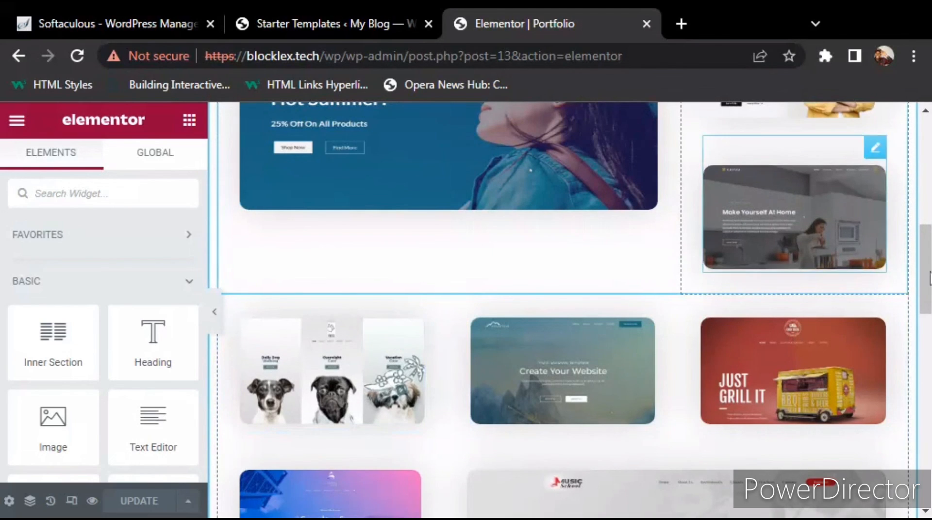
drag(929, 279, 927, 302)
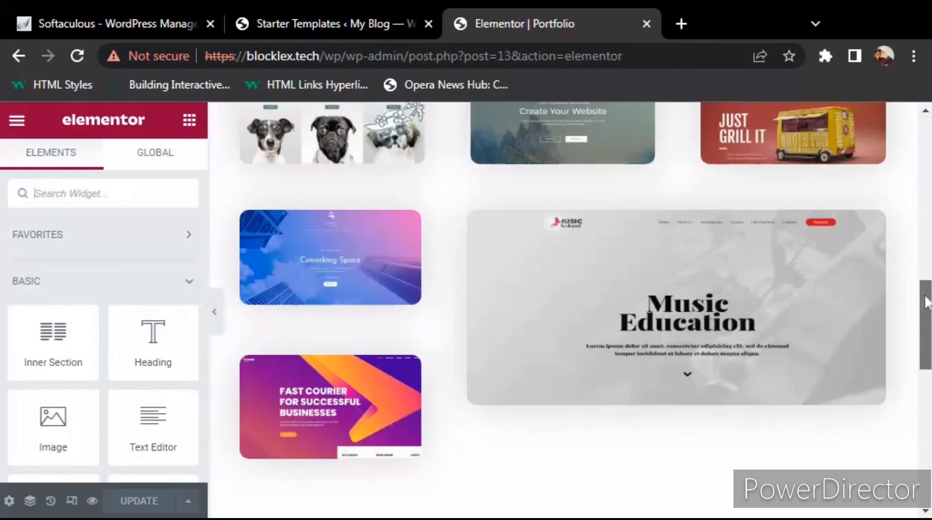
scroll(881, 310, up, 3)
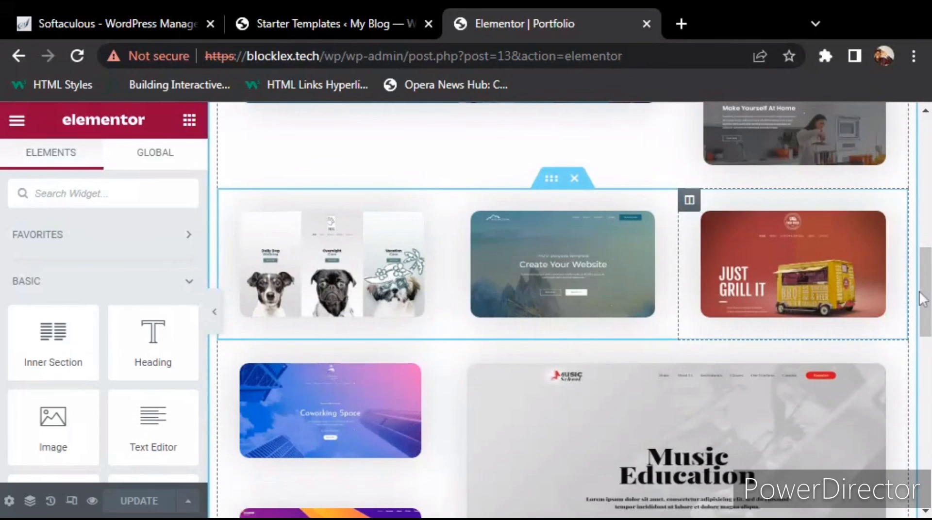
drag(920, 296, 923, 154)
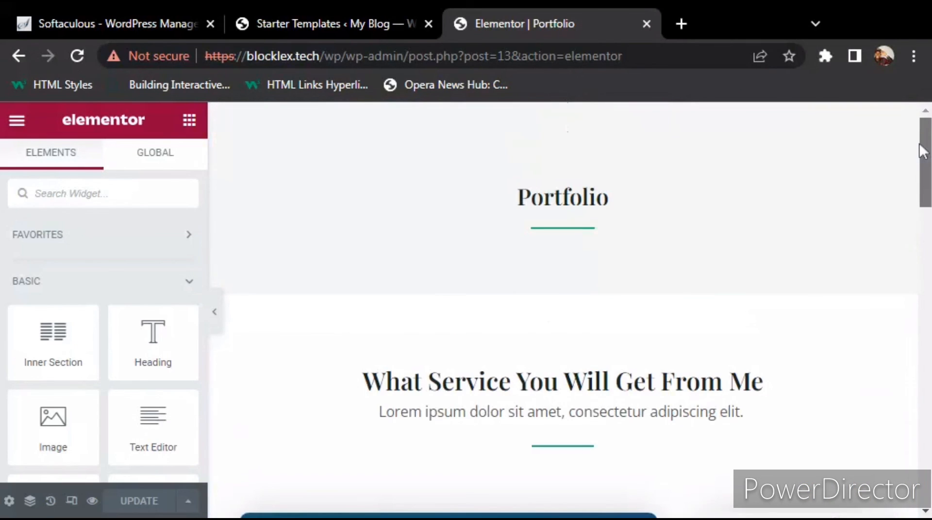